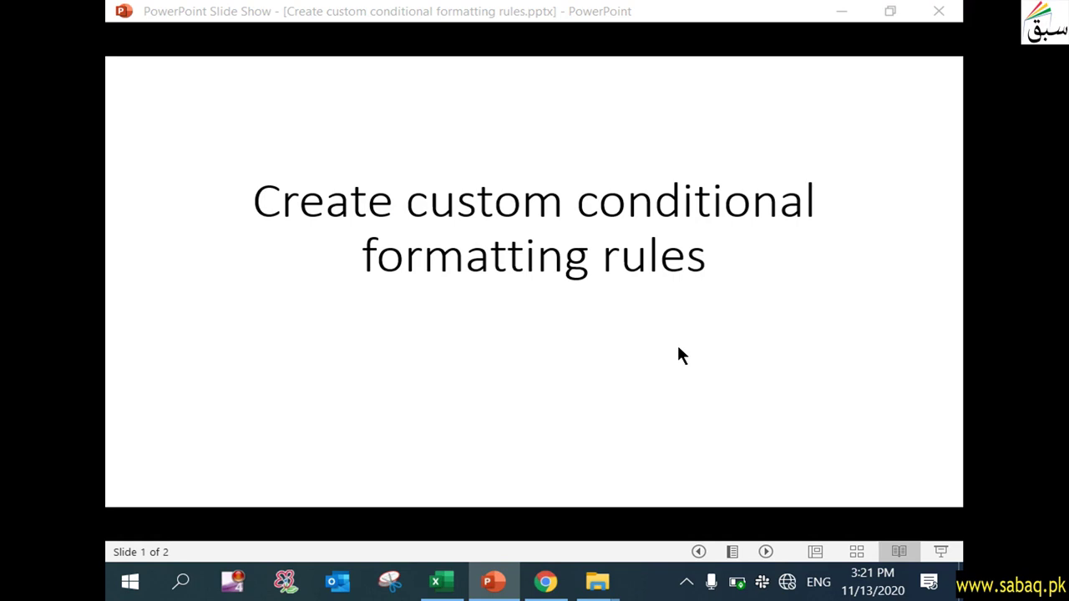
Step: Advance the PowerPoint show to slide 2, reveal its three bullet questions, then switch to Excel
click(678, 347)
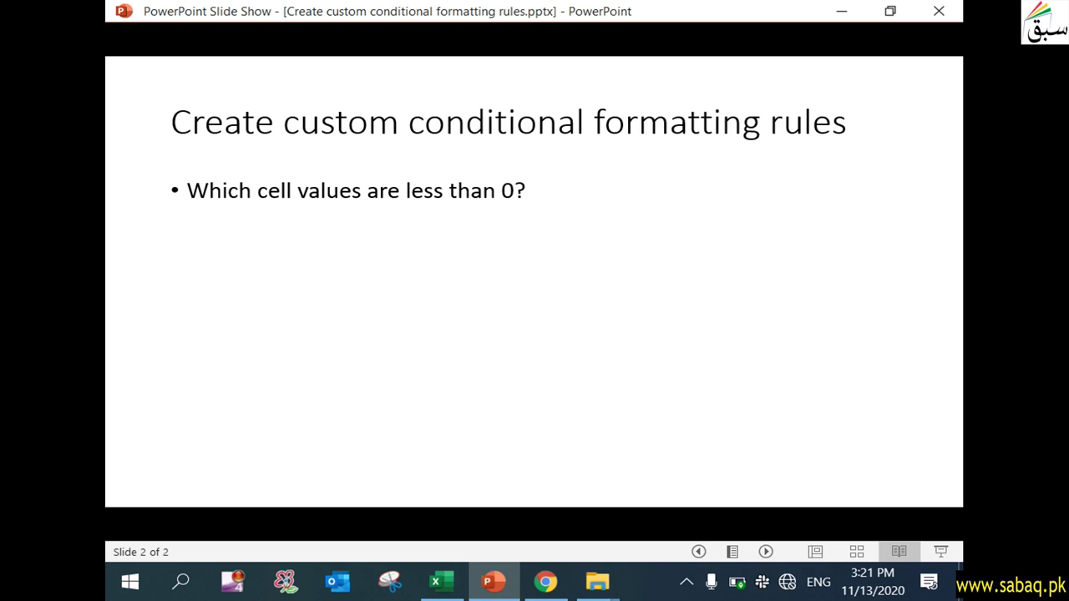
key(Right)
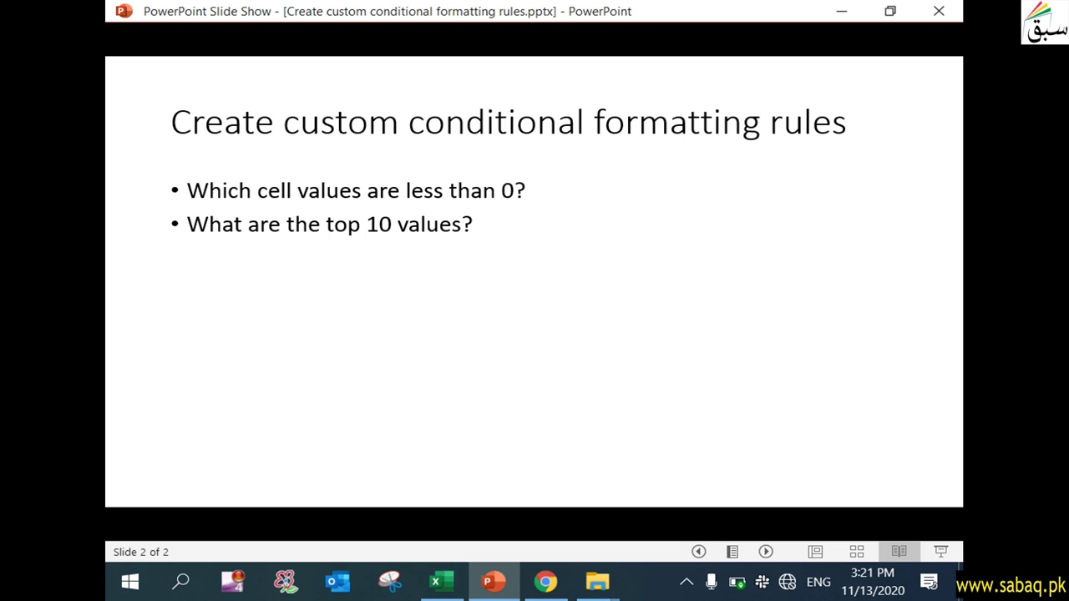
key(Right)
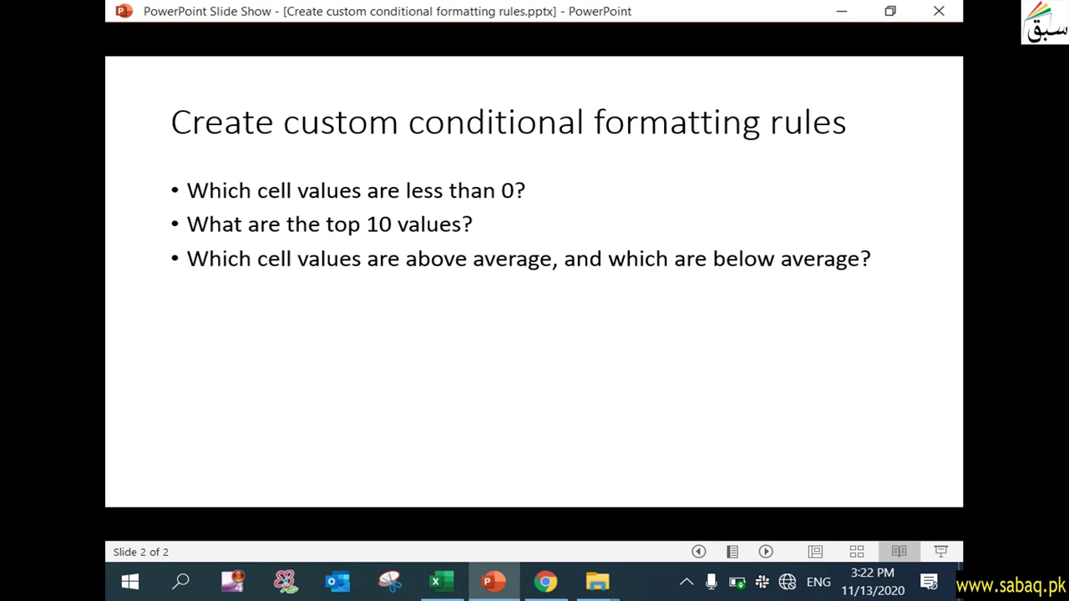
click(456, 582)
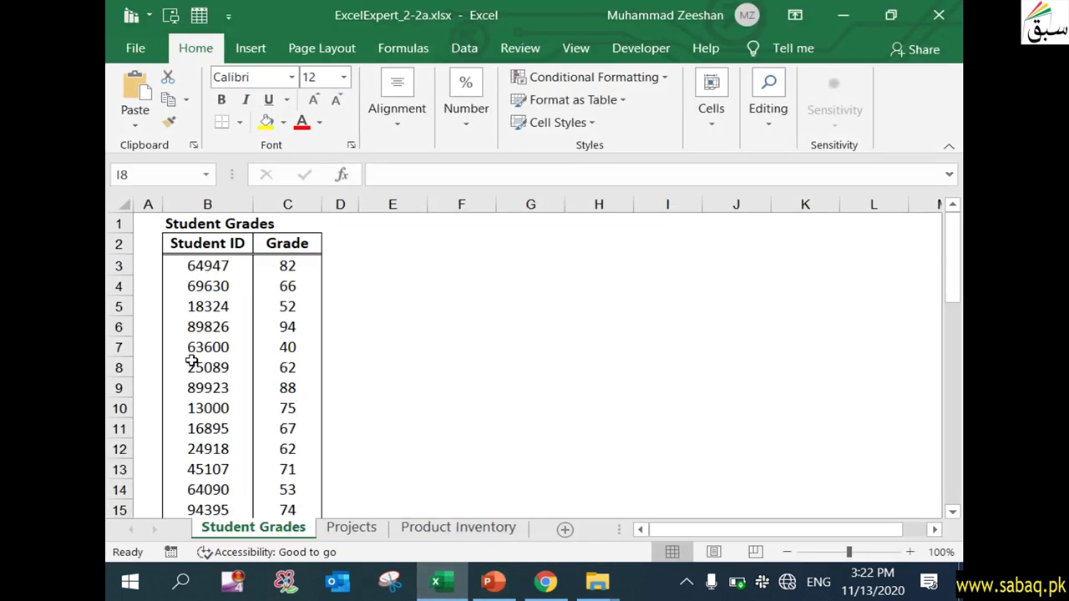
Step: Select the entire Grade column C on the Student Grades sheet
click(227, 206)
click(314, 207)
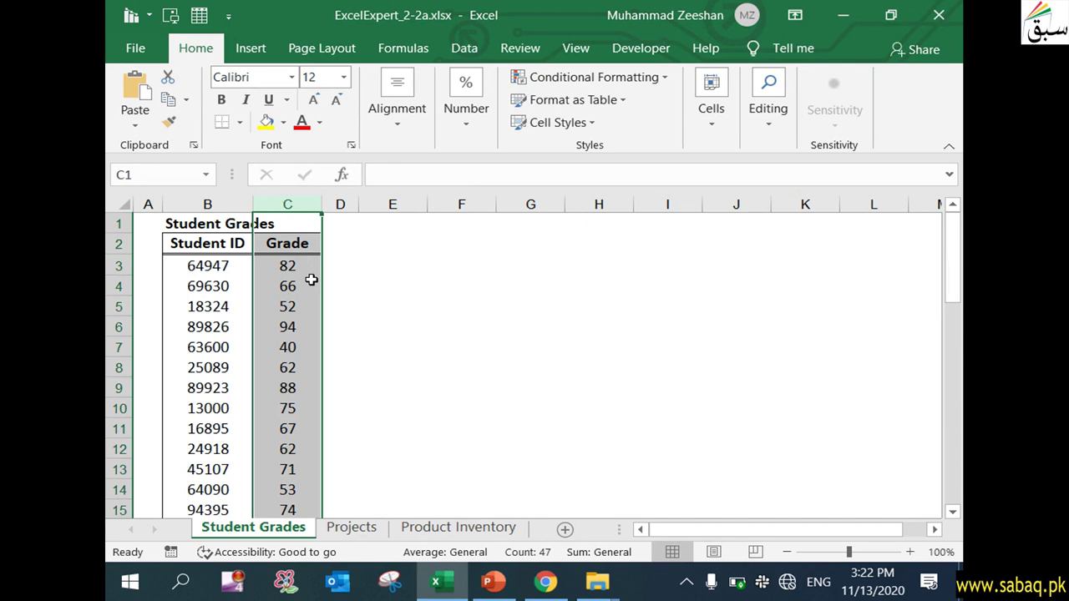
click(311, 393)
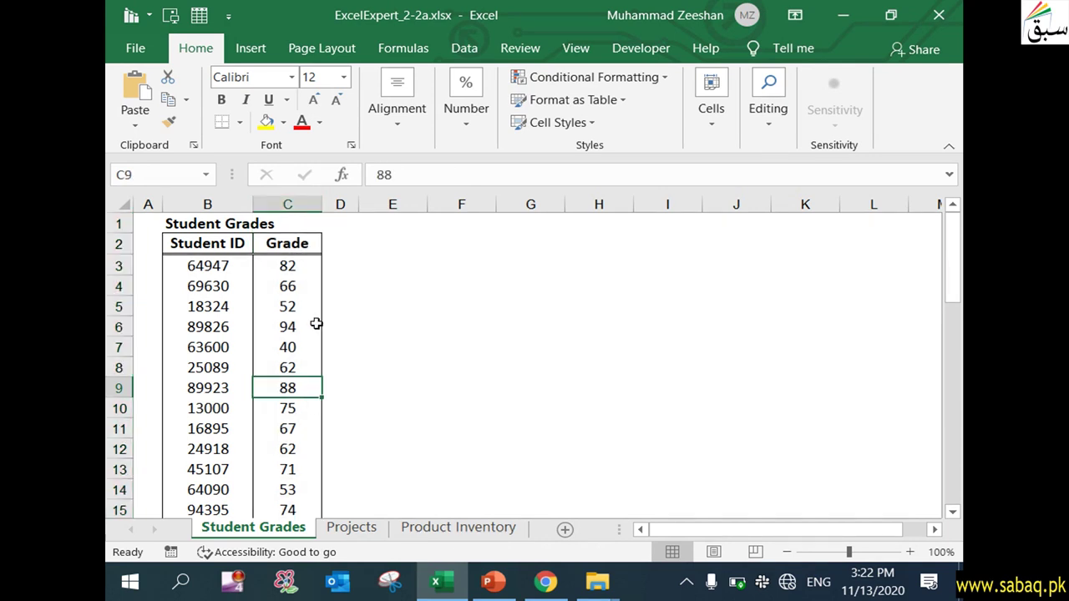
click(297, 203)
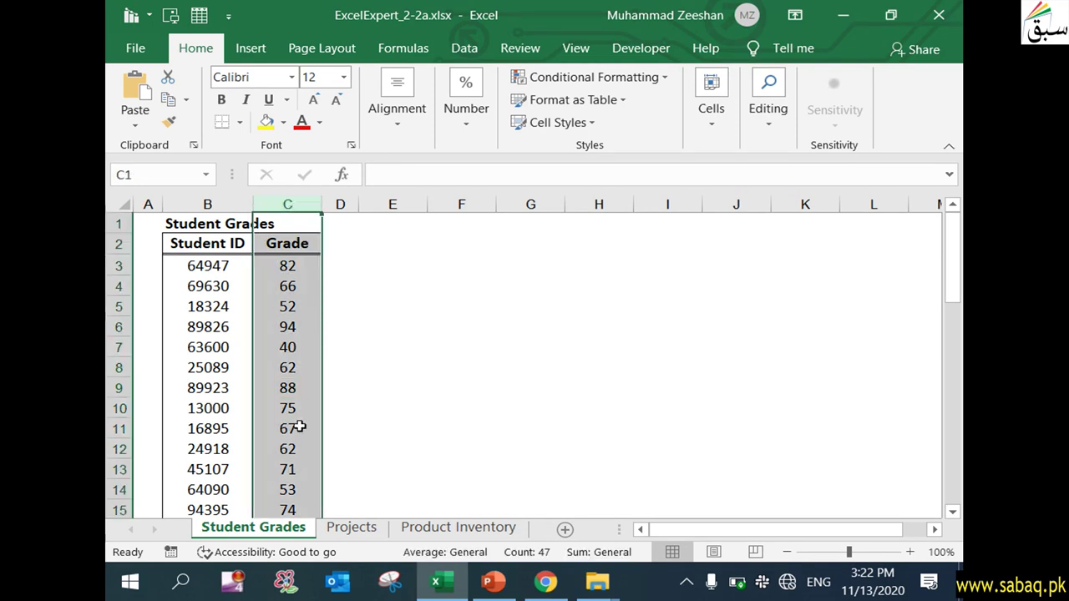
click(298, 426)
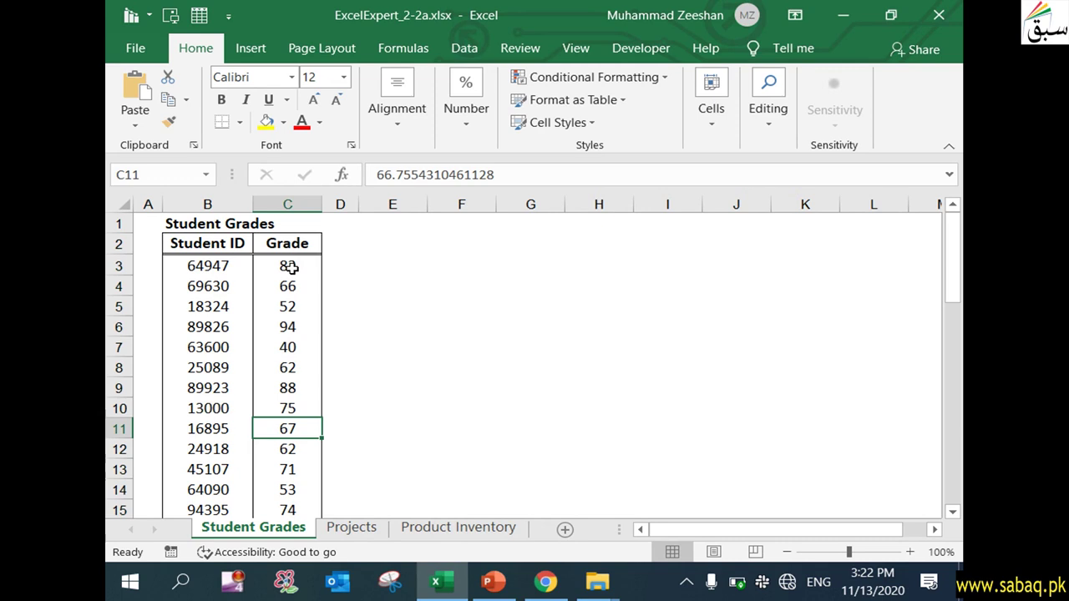
click(289, 204)
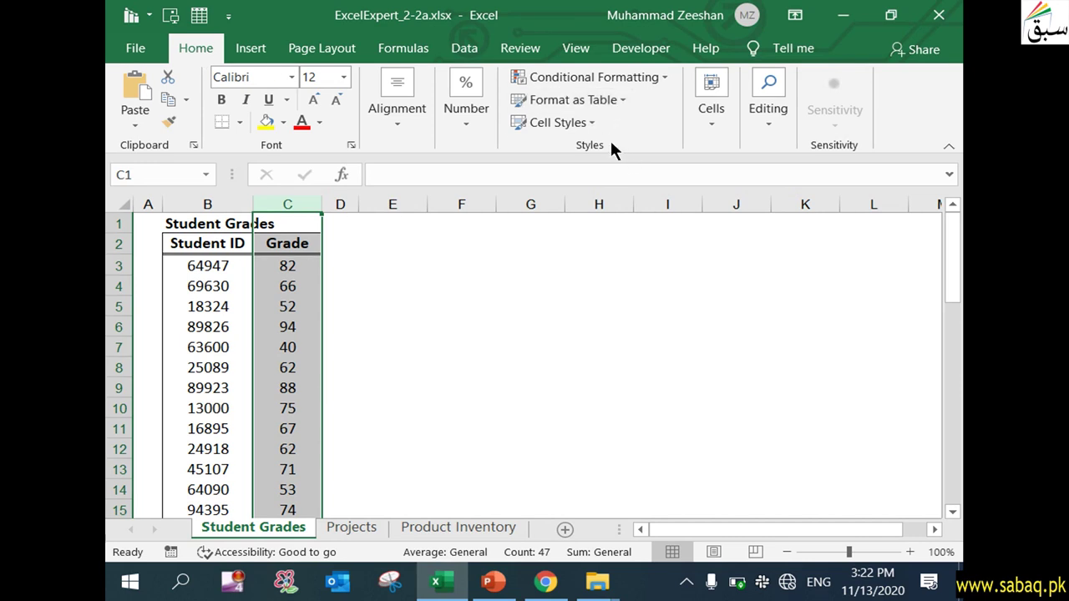
Step: Open the Highlight Cells Rules submenu under Conditional Formatting
click(653, 79)
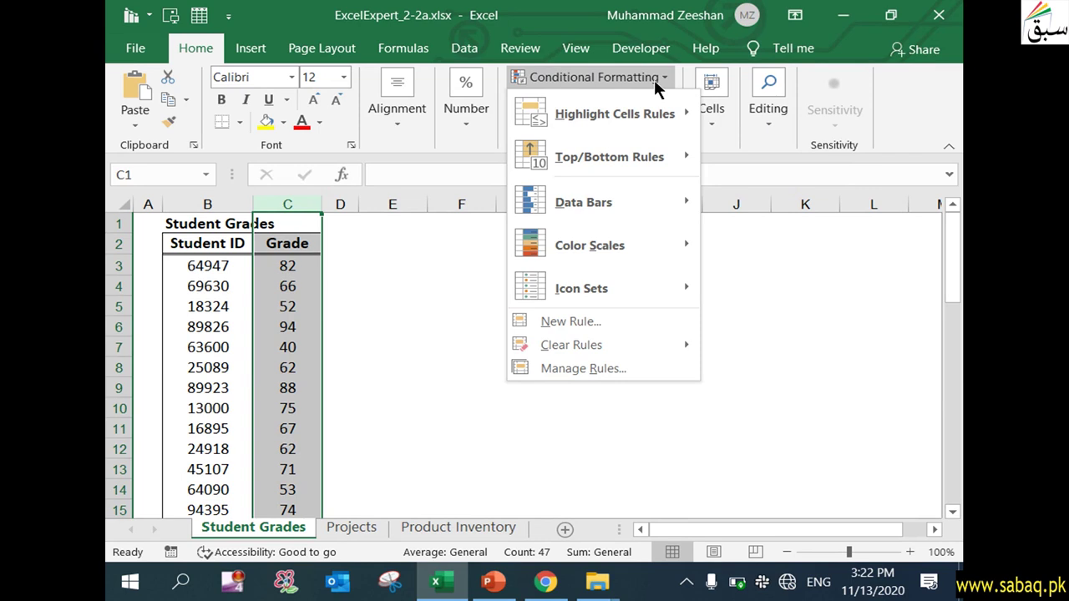
mouse_move(654, 114)
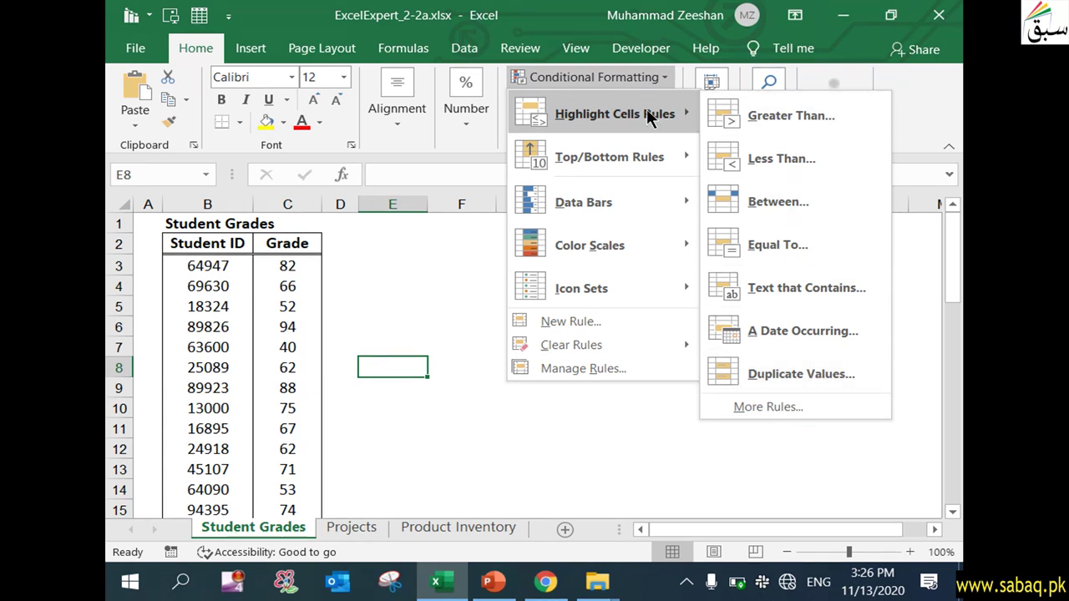
Step: Add a Duplicate Values rule that formats duplicate grades in Red Text
click(799, 375)
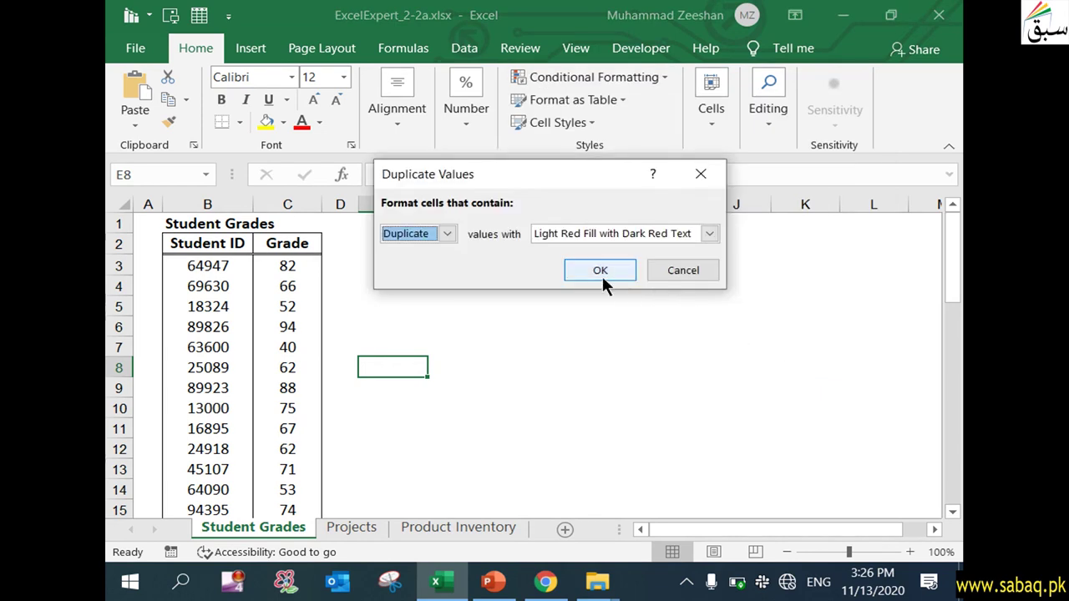
click(447, 234)
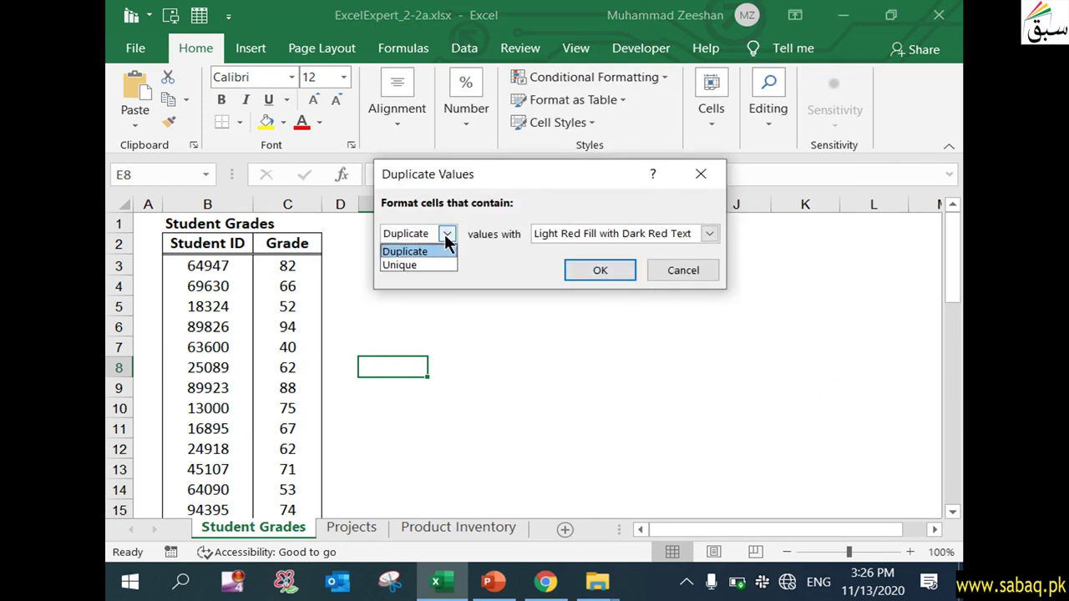
click(447, 236)
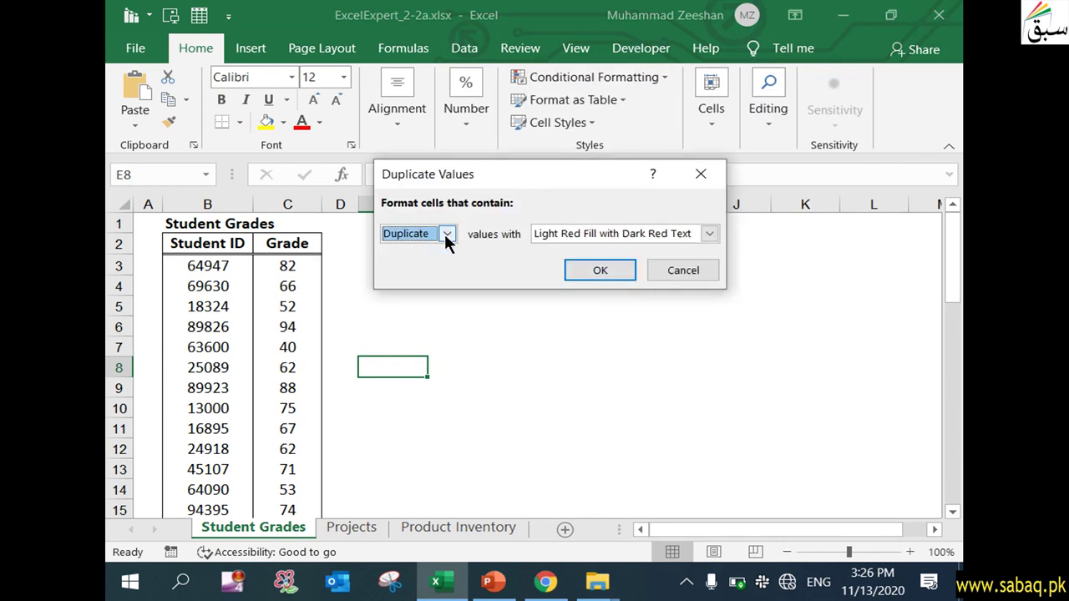
click(709, 234)
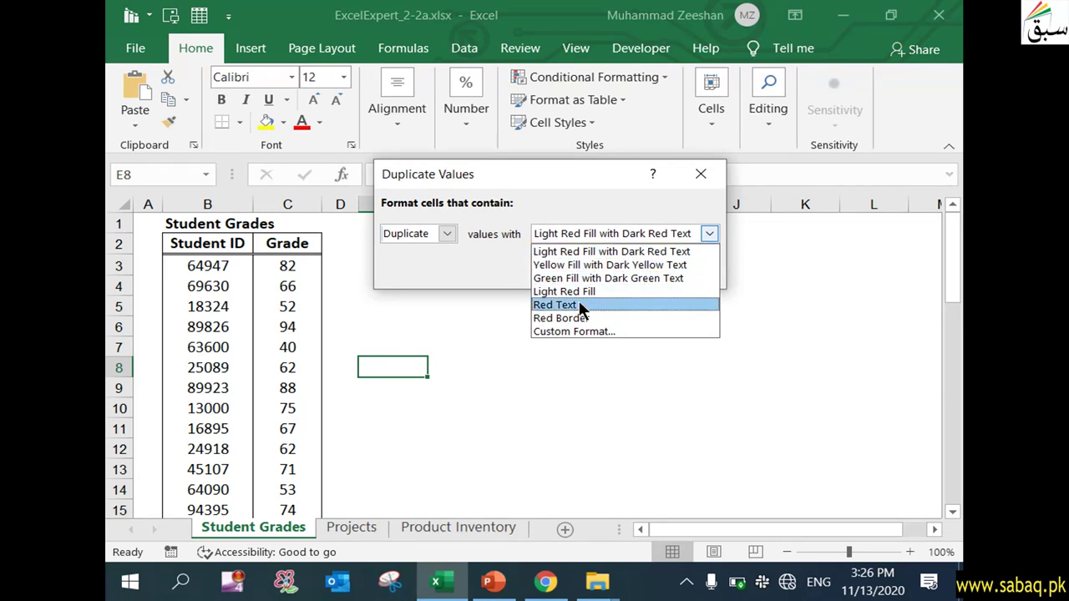
click(582, 330)
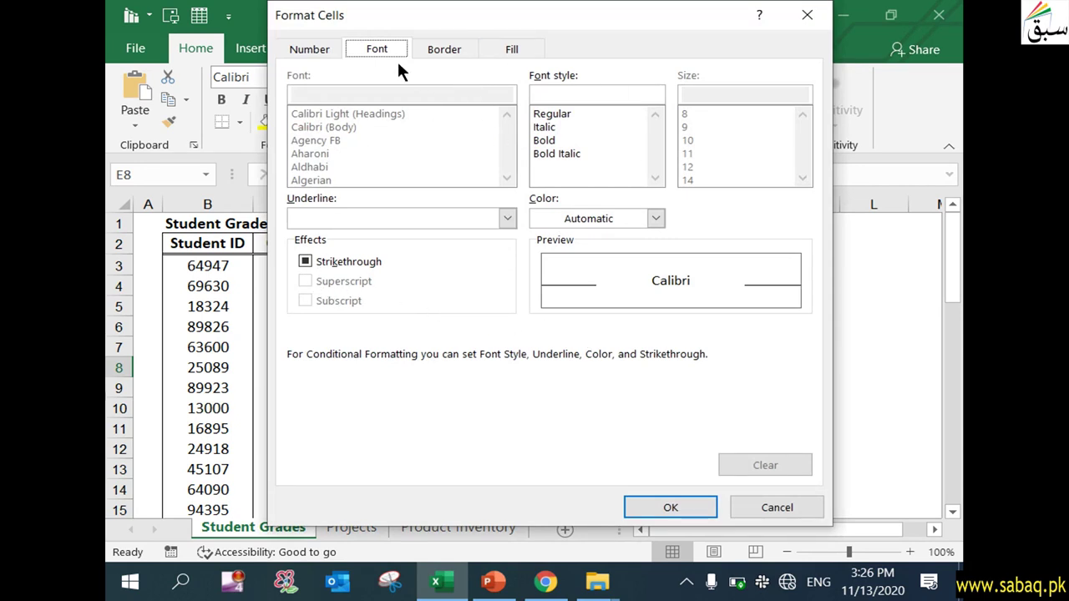
click(701, 508)
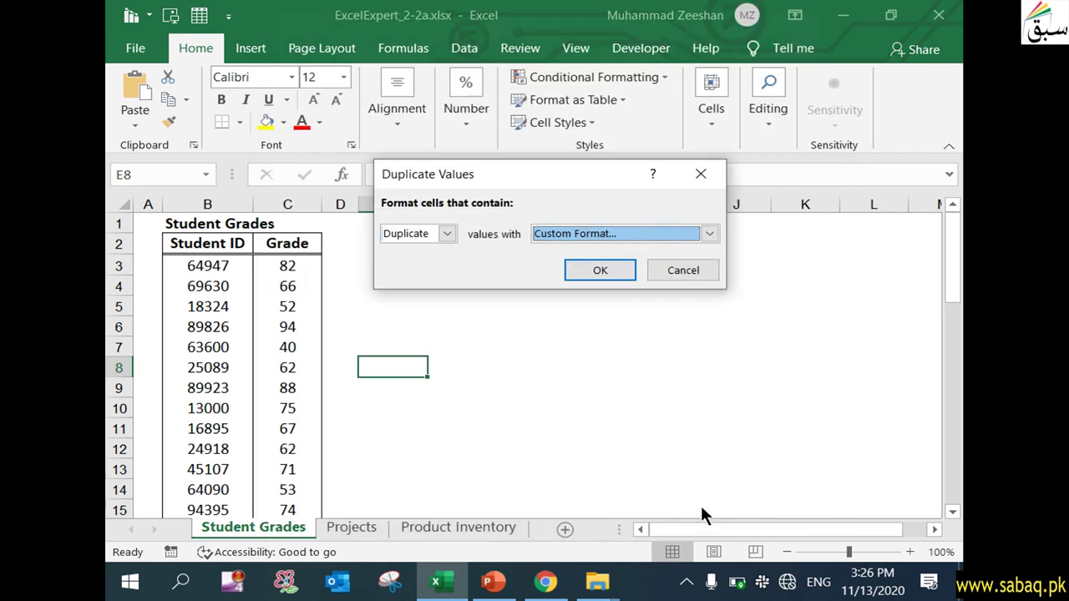
click(709, 234)
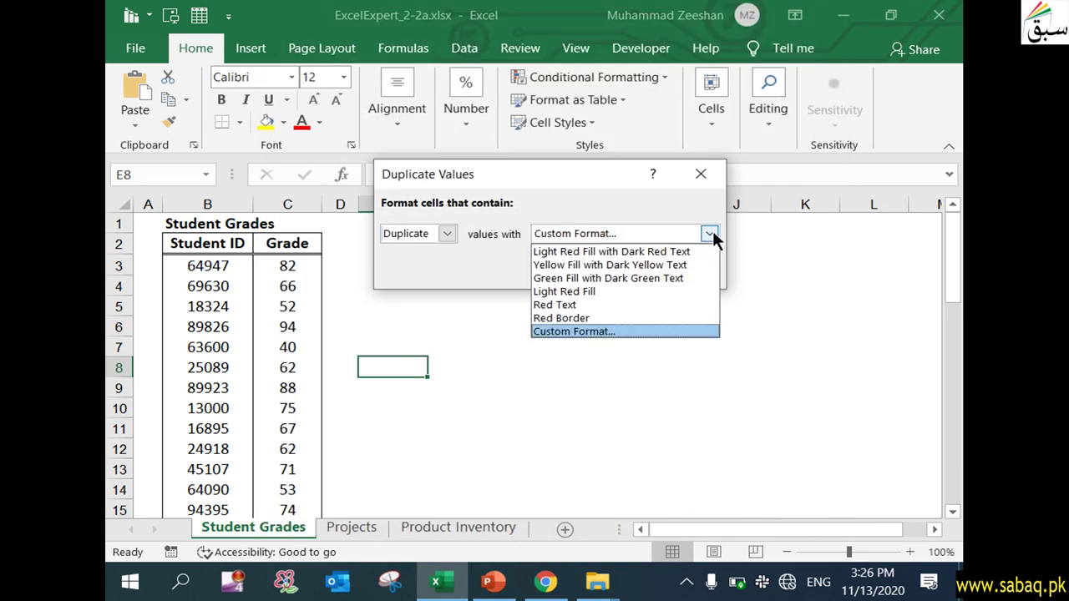
click(583, 304)
click(598, 269)
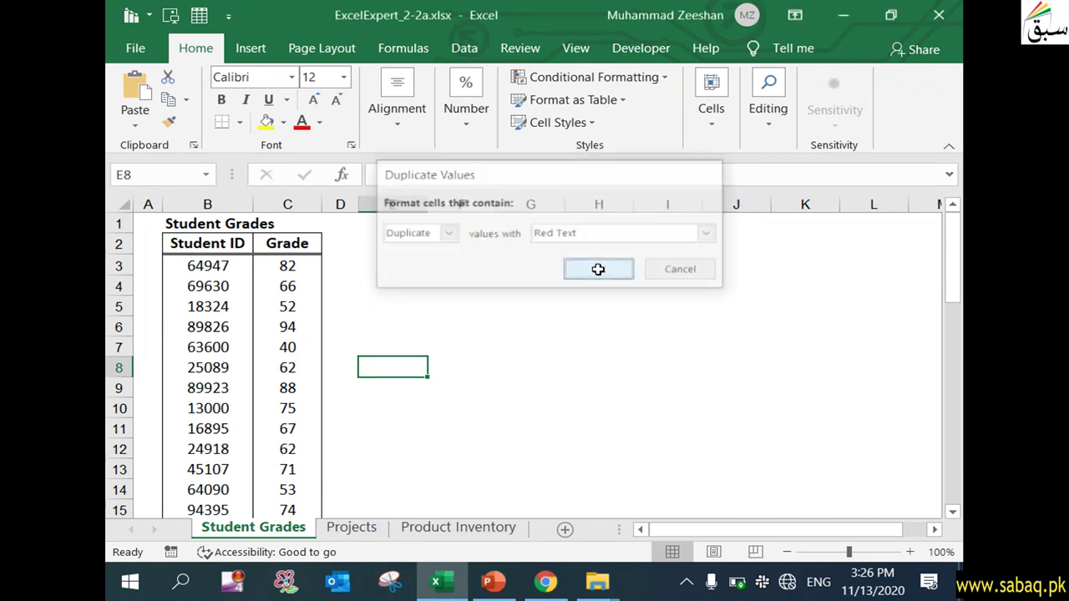
Step: Scroll through the grades and reselect the whole Grade column
scroll(251, 367, down, 3)
scroll(267, 365, down, 4)
scroll(267, 365, down, 3)
scroll(268, 359, up, 8)
scroll(267, 359, up, 2)
click(305, 204)
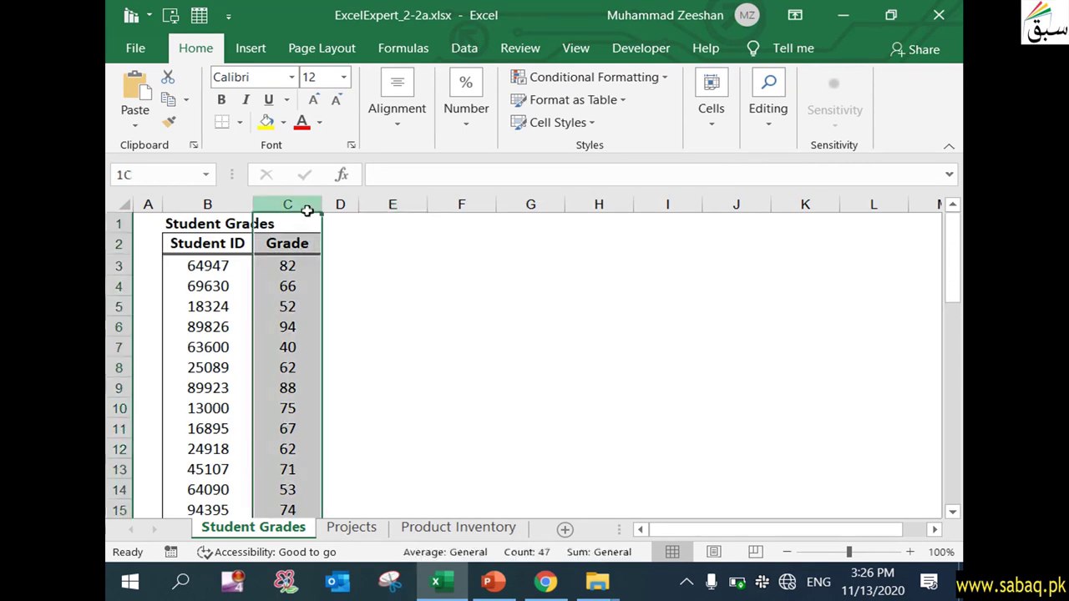
Step: Apply a Red Text Duplicate Values rule to the Grade column and review the duplicates
click(663, 77)
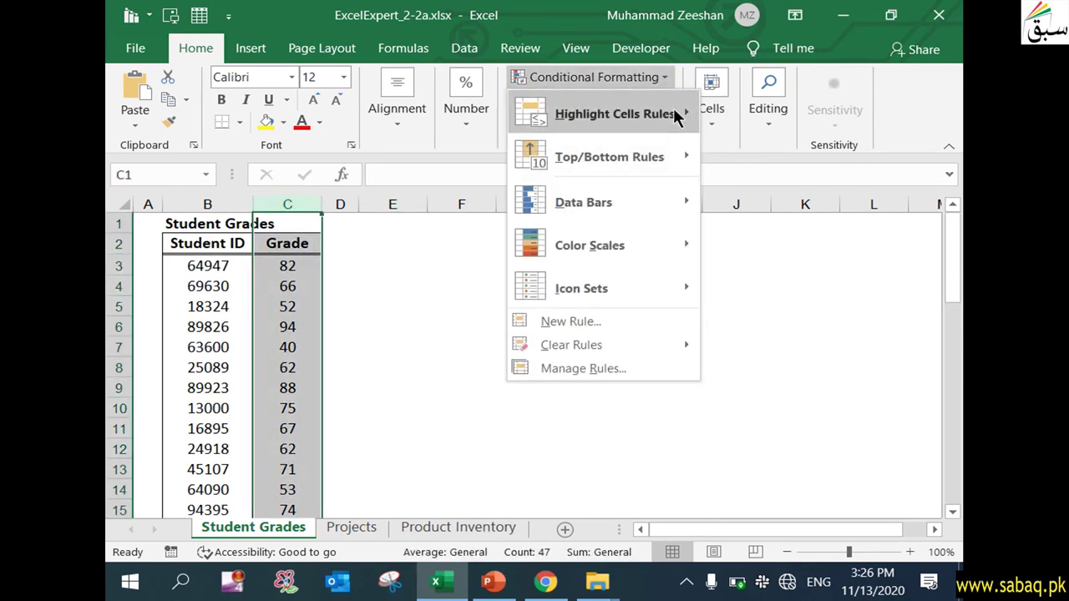
mouse_move(679, 115)
click(819, 376)
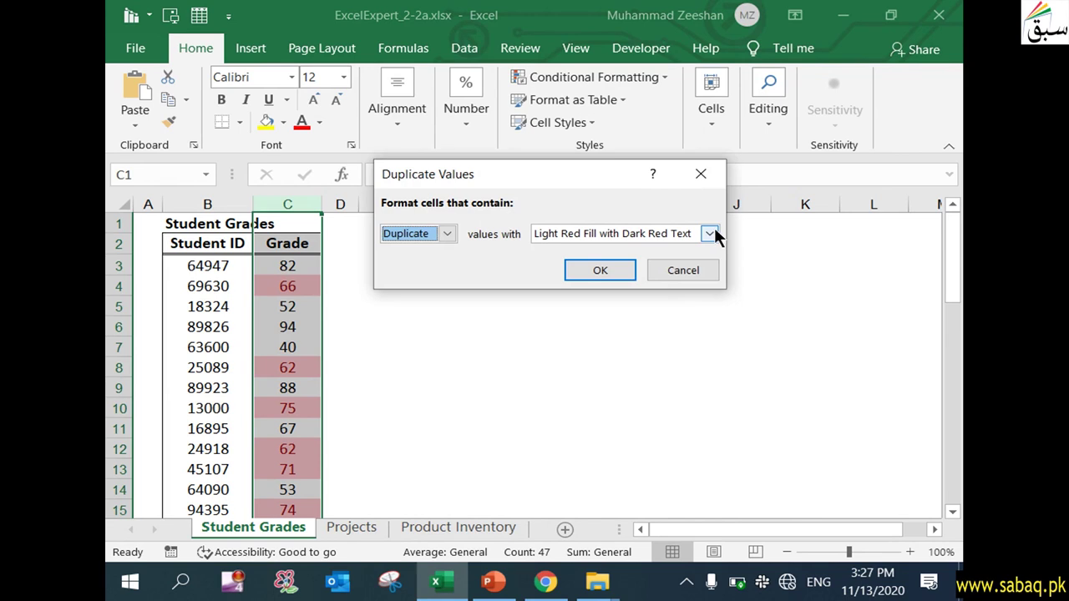
click(709, 233)
click(630, 303)
click(599, 274)
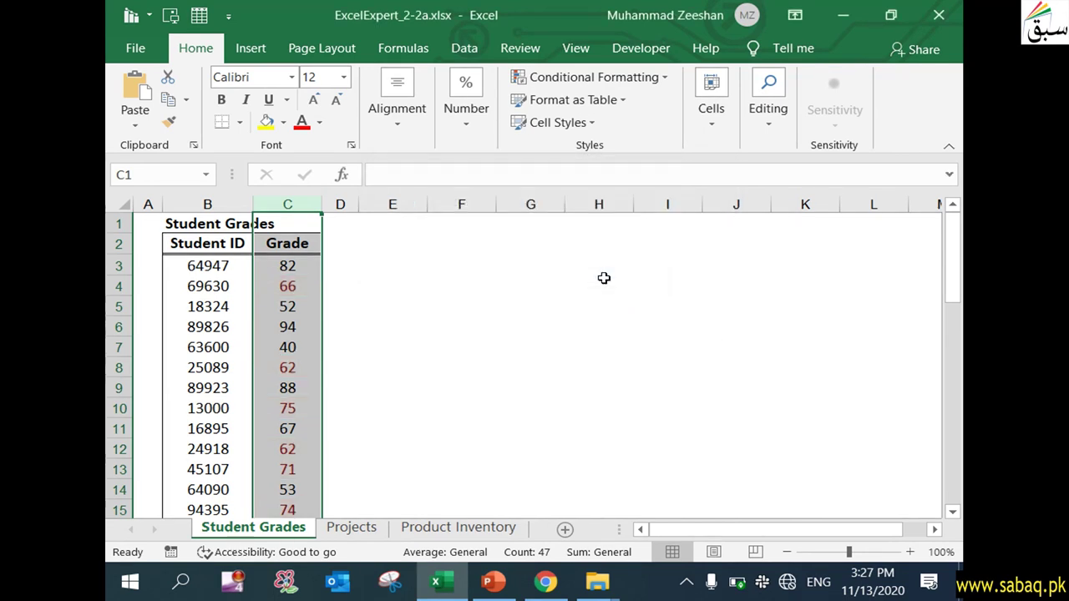
click(453, 329)
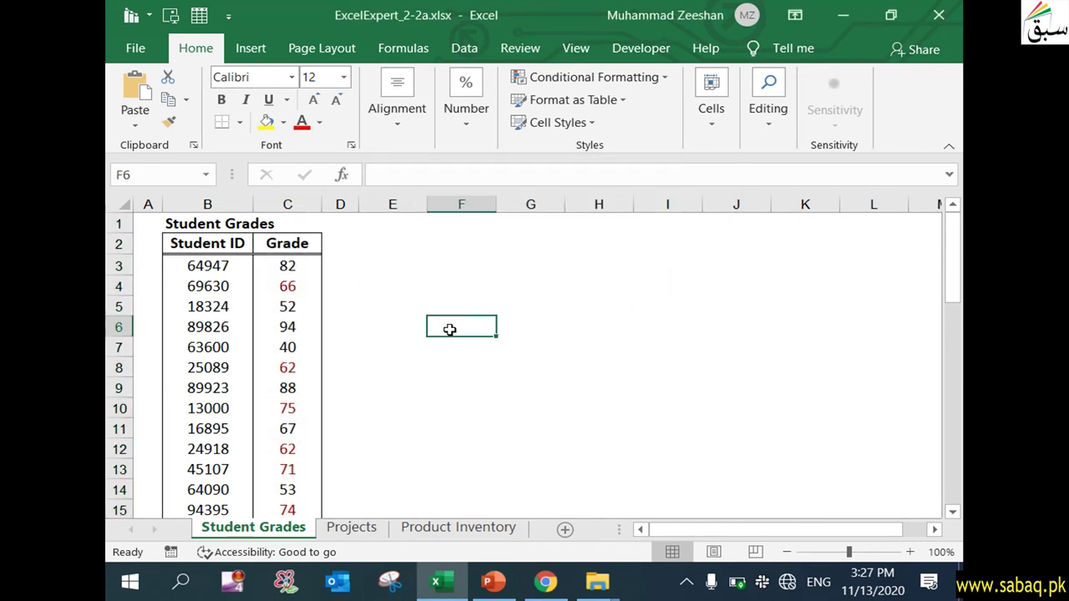
scroll(290, 296, down, 3)
scroll(289, 309, up, 1)
scroll(290, 308, up, 1)
Step: Highlight duplicate grades with Green Fill with Dark Green Text, then go to the Projects sheet
click(289, 306)
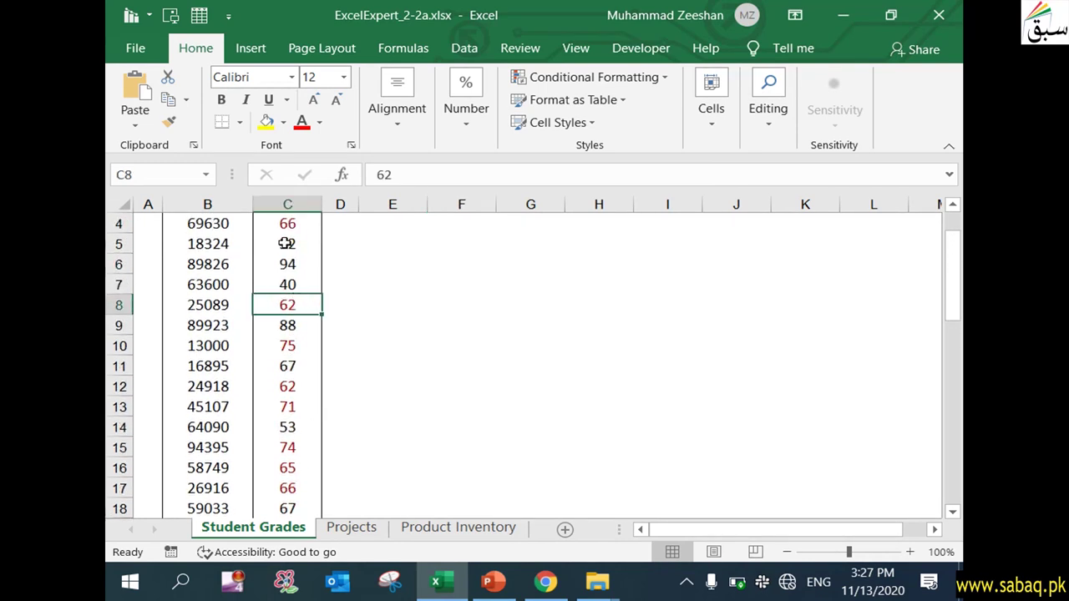
click(287, 205)
click(617, 73)
mouse_move(680, 110)
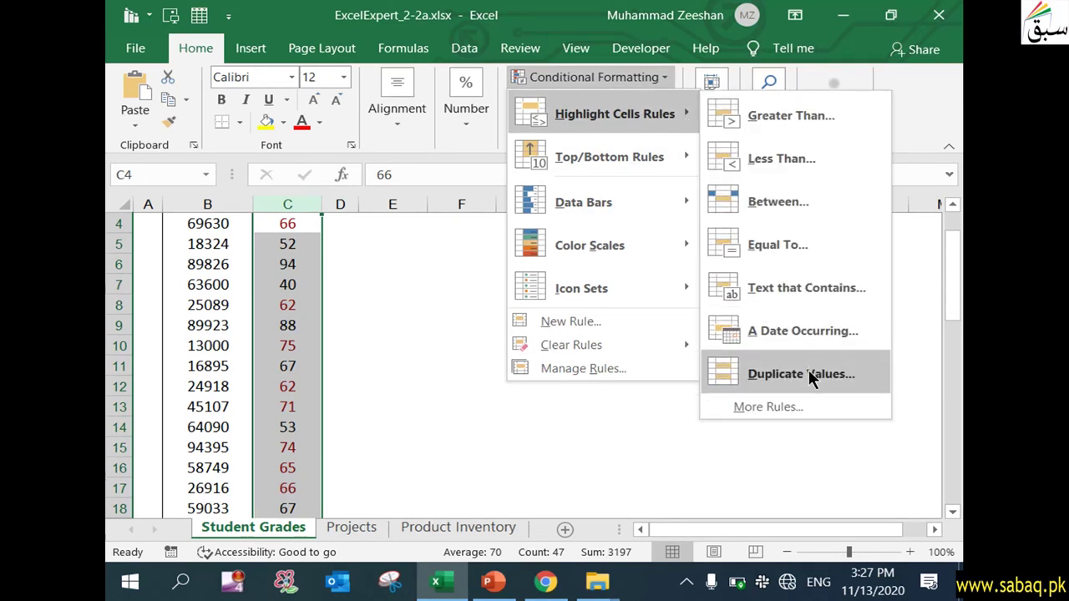
click(808, 372)
click(710, 233)
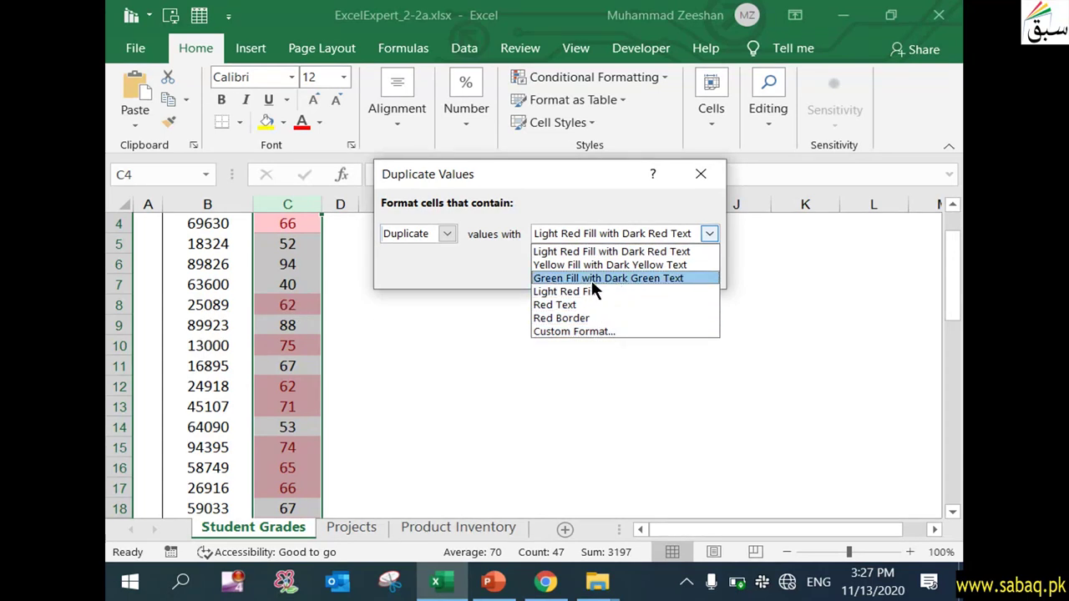
click(613, 279)
click(464, 320)
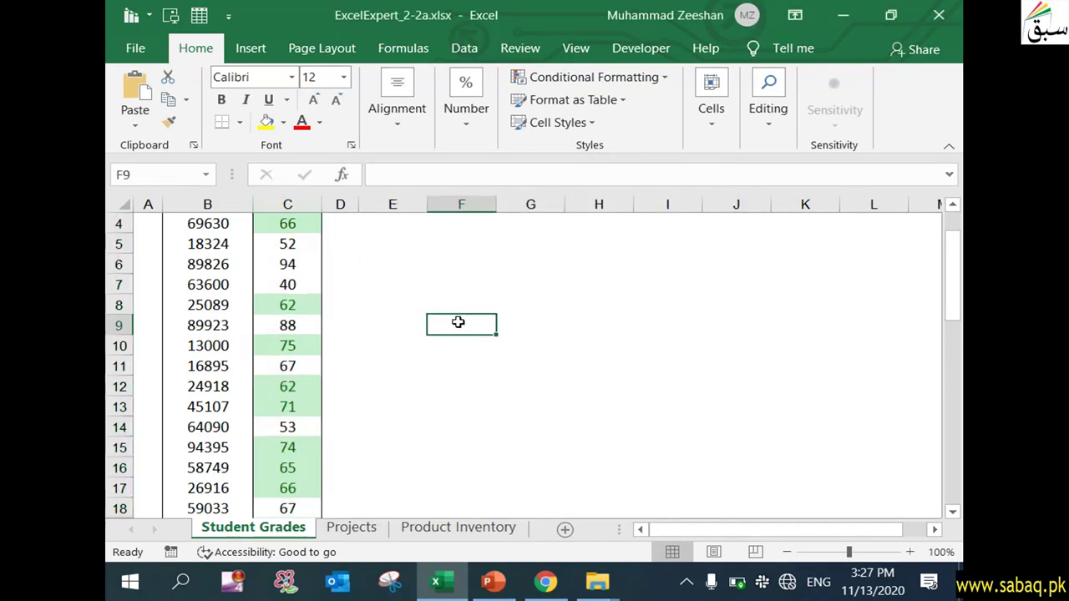
scroll(312, 330, up, 1)
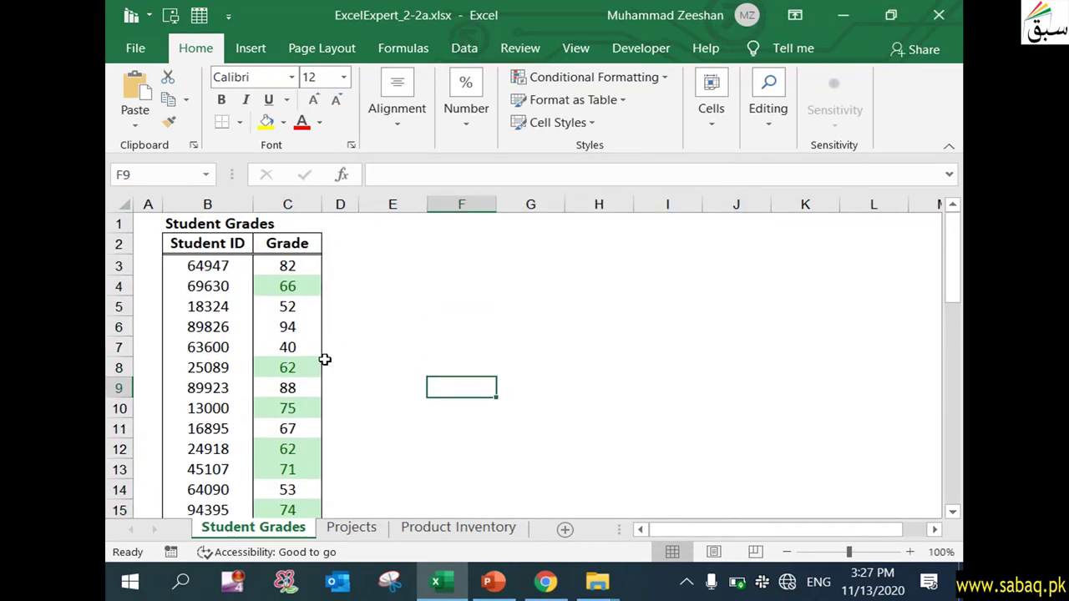
click(375, 529)
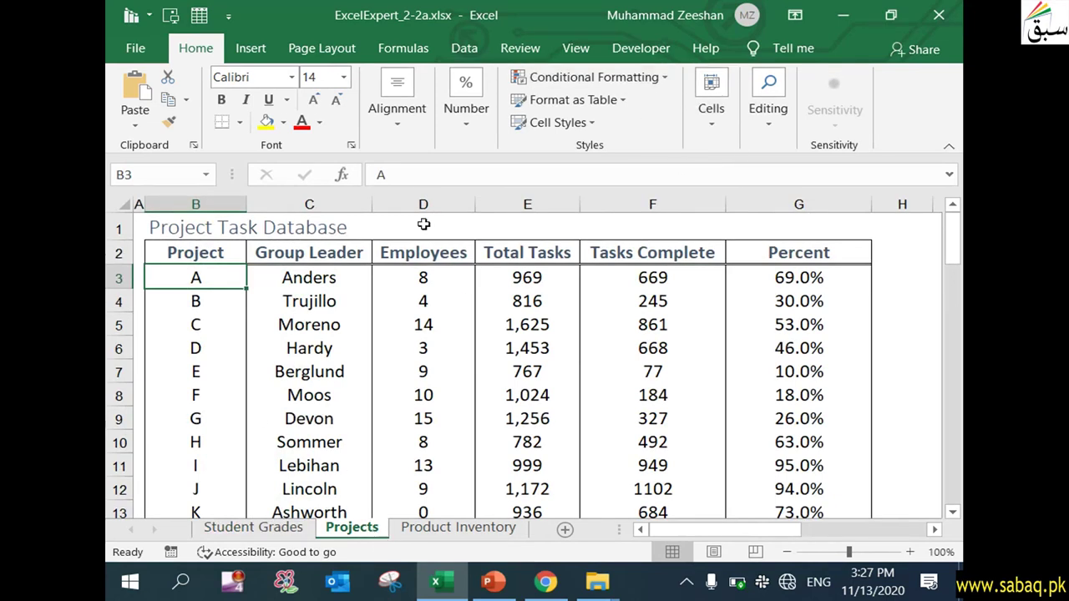
Step: Inspect the database columns and G3's percent formula, then select the Percent column G
click(215, 203)
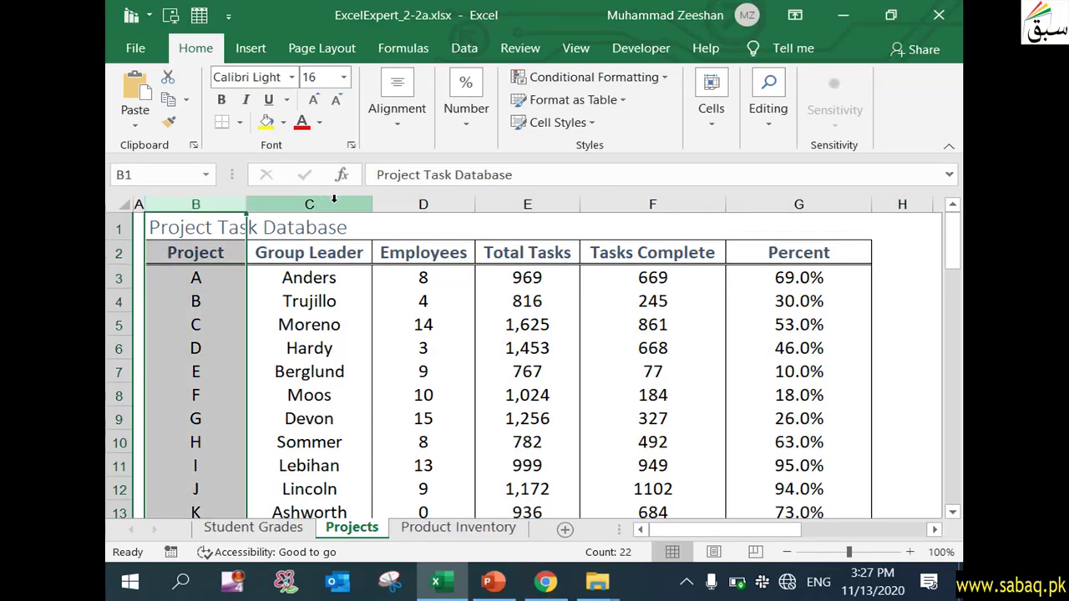
click(333, 203)
click(420, 206)
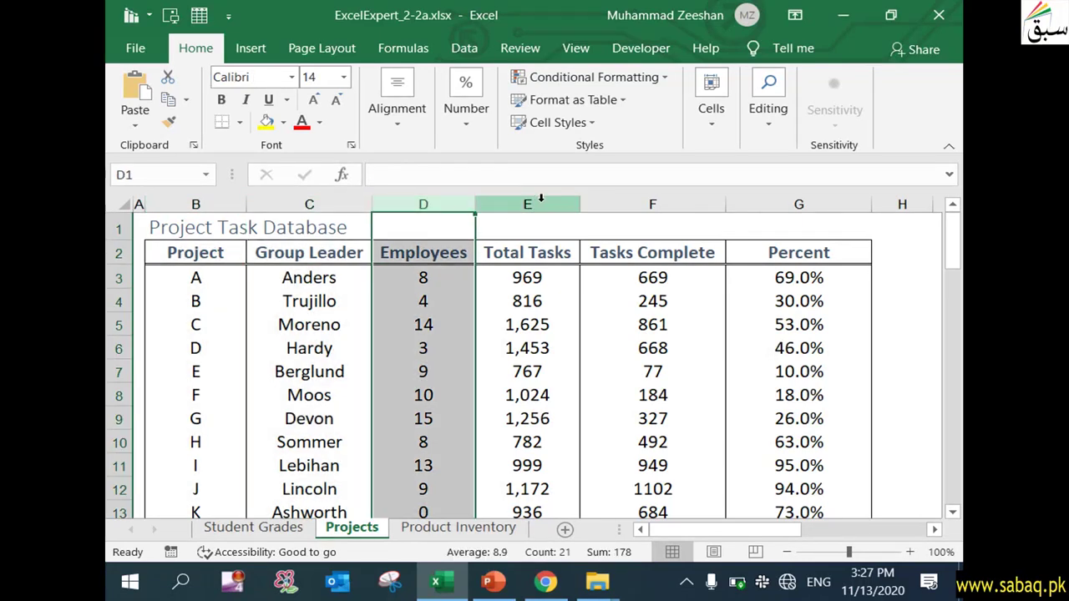
click(517, 205)
click(642, 201)
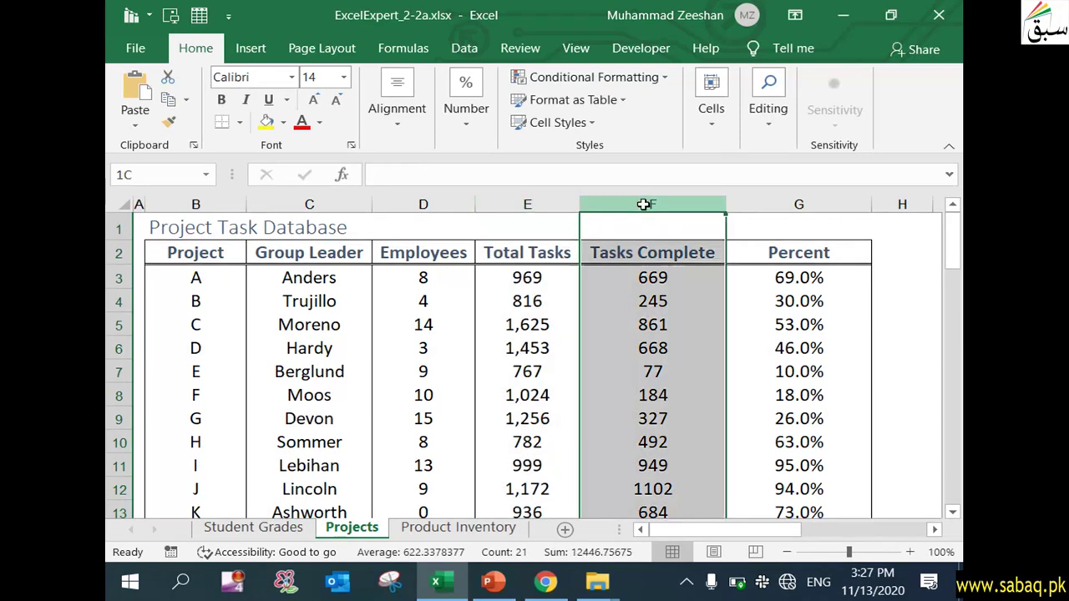
click(825, 219)
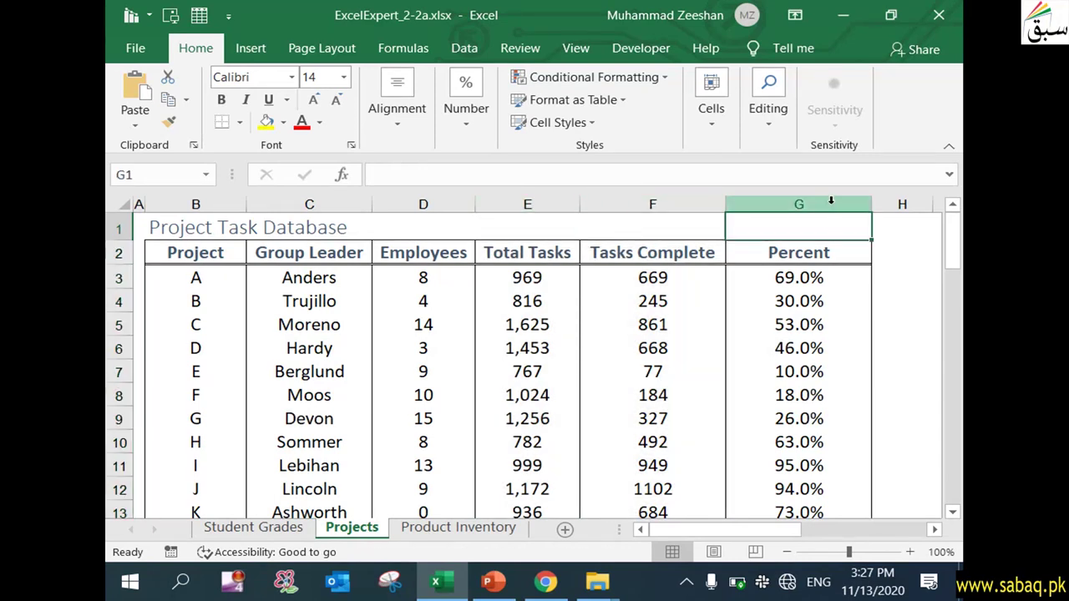
click(829, 286)
drag(785, 529, 610, 518)
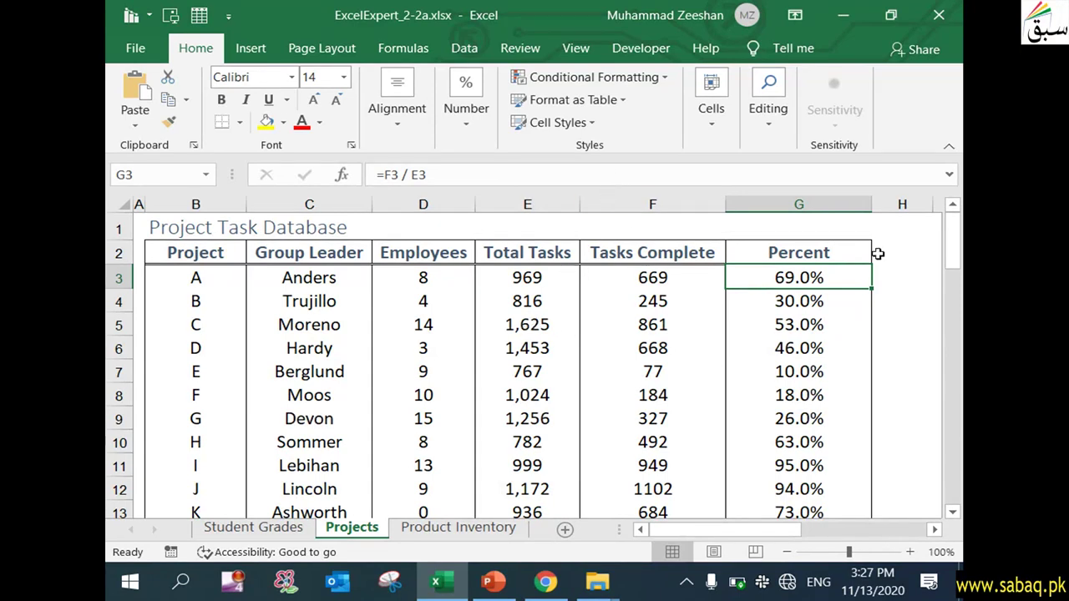
click(798, 205)
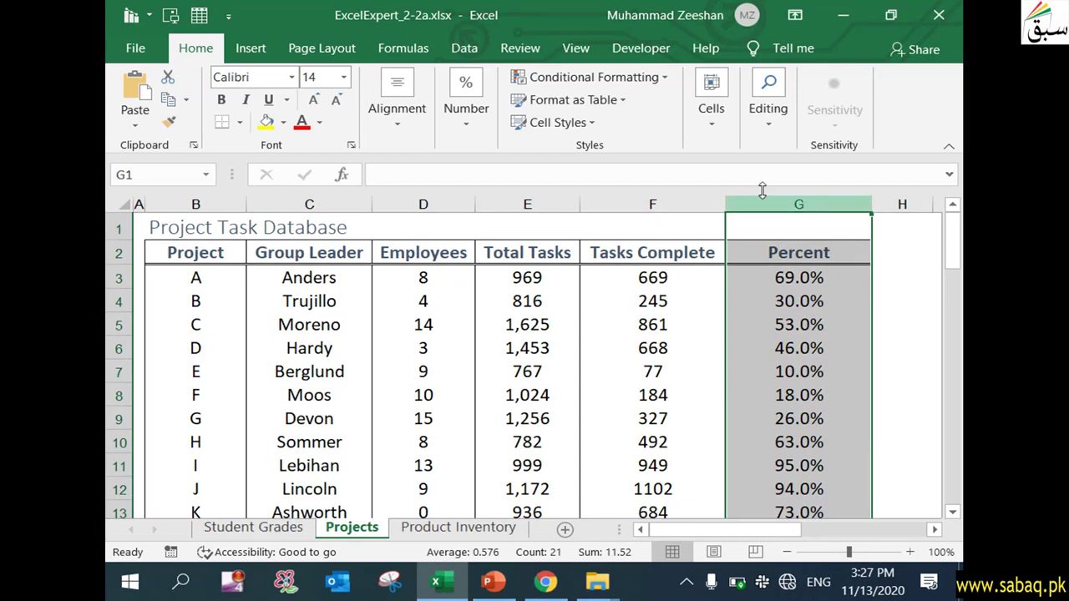
click(659, 78)
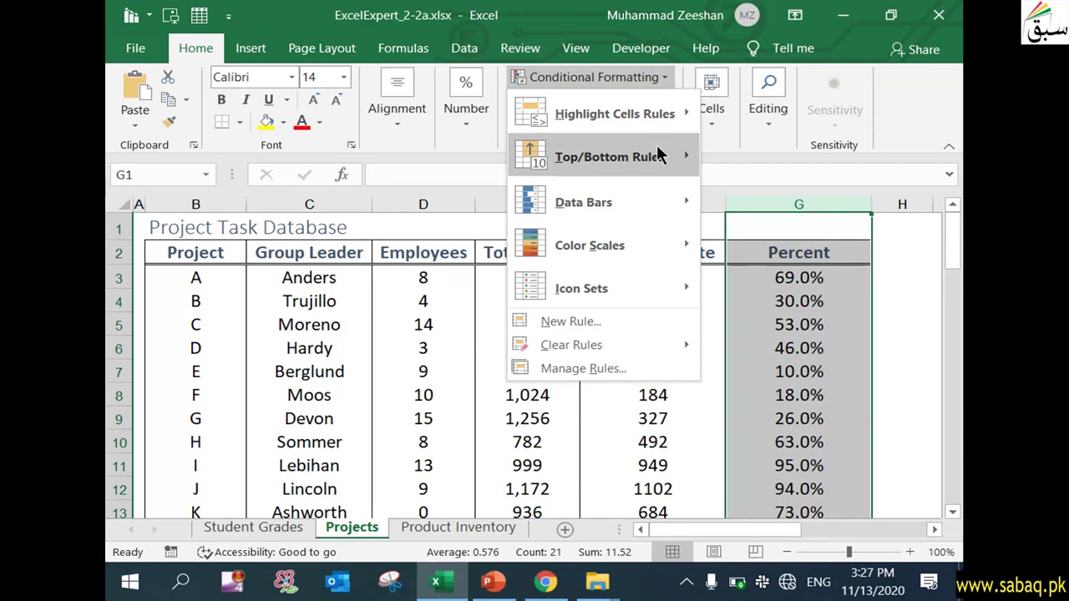
Step: Apply a Top 10 Items rule with Light Red Fill with Dark Red Text to column G
mouse_move(660, 163)
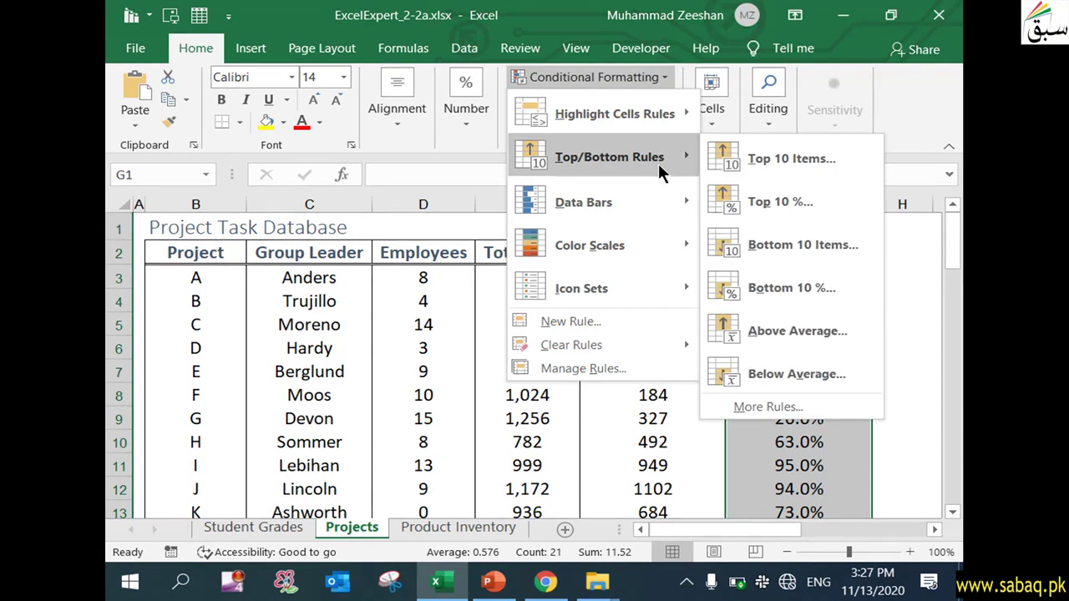
click(794, 158)
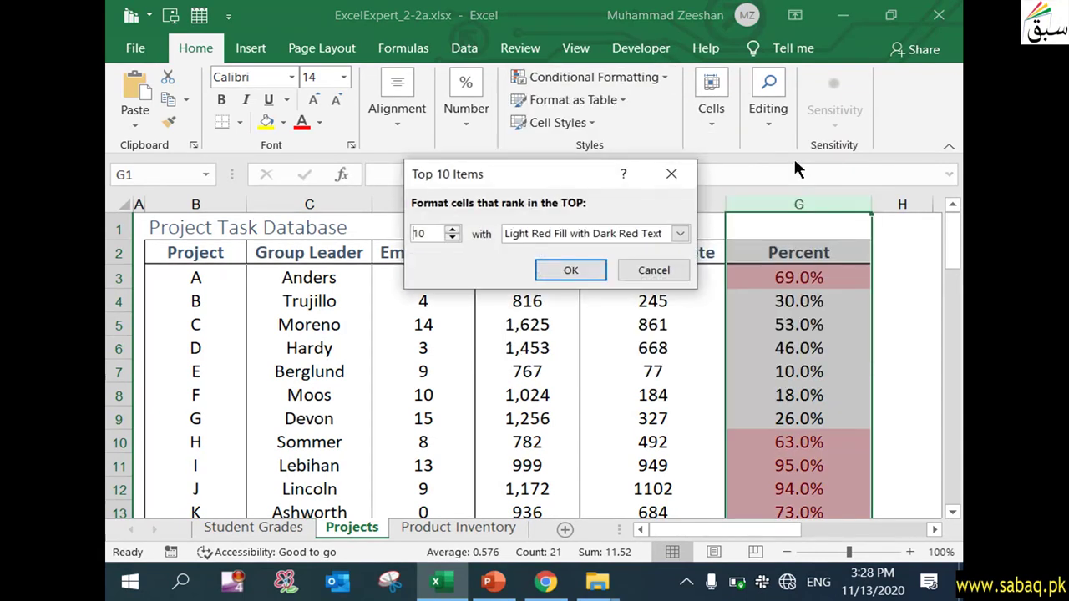
click(580, 262)
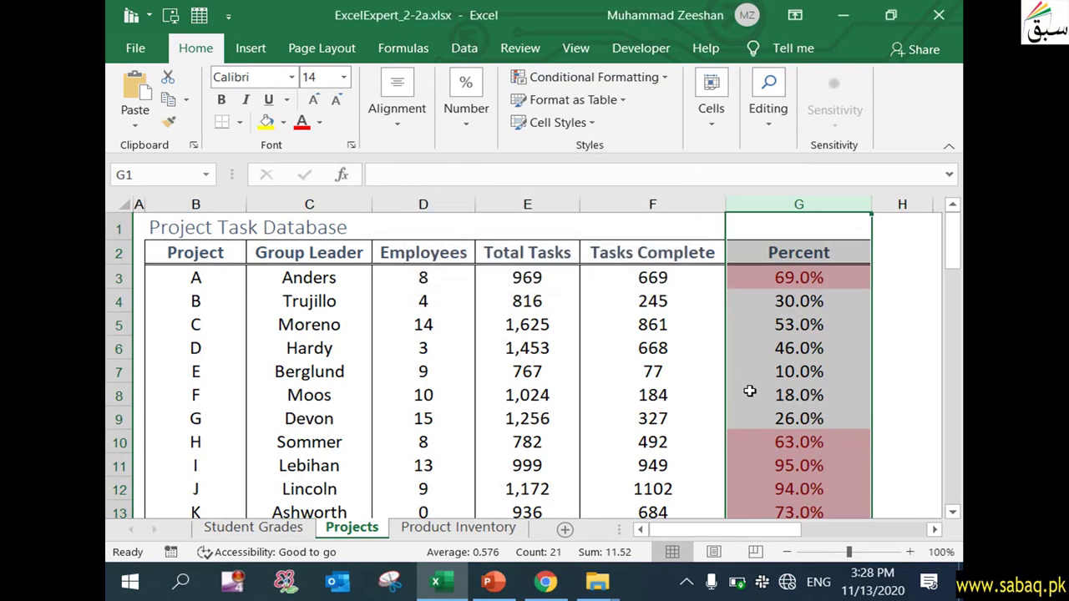
click(760, 395)
Step: Scroll to review the highlighted Percent values and reselect column G
scroll(760, 395, down, 1)
scroll(760, 396, down, 1)
scroll(760, 396, down, 2)
scroll(754, 395, up, 2)
scroll(754, 395, up, 1)
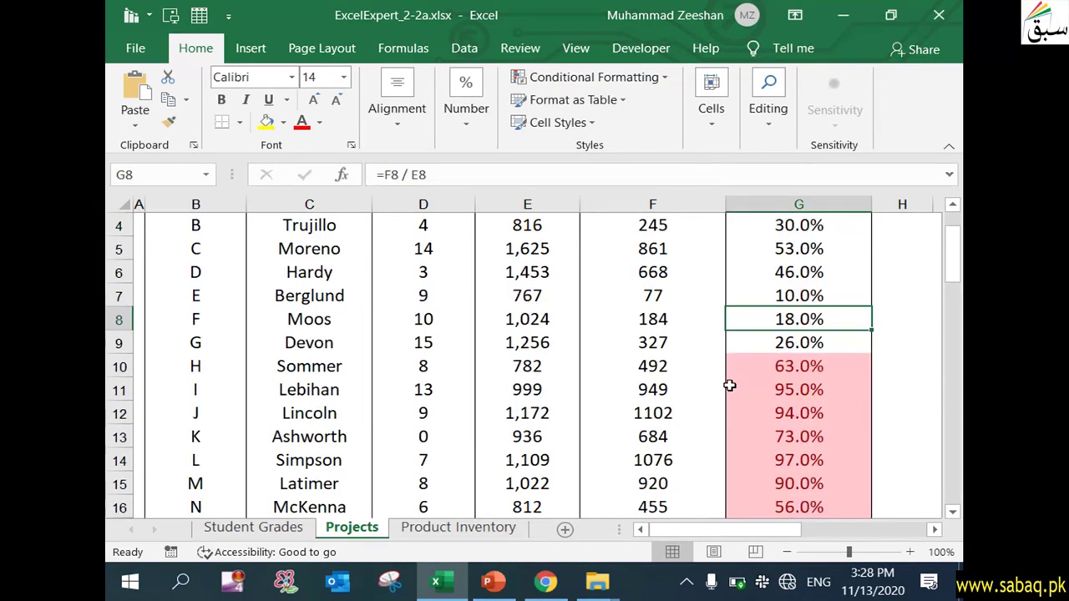
scroll(735, 382, up, 1)
click(789, 325)
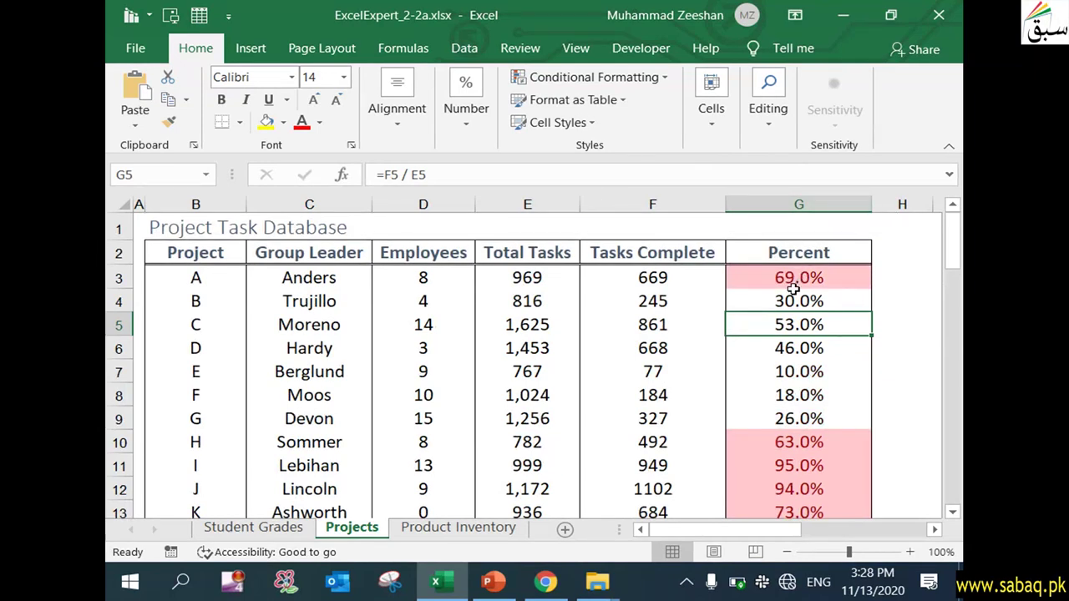
click(809, 204)
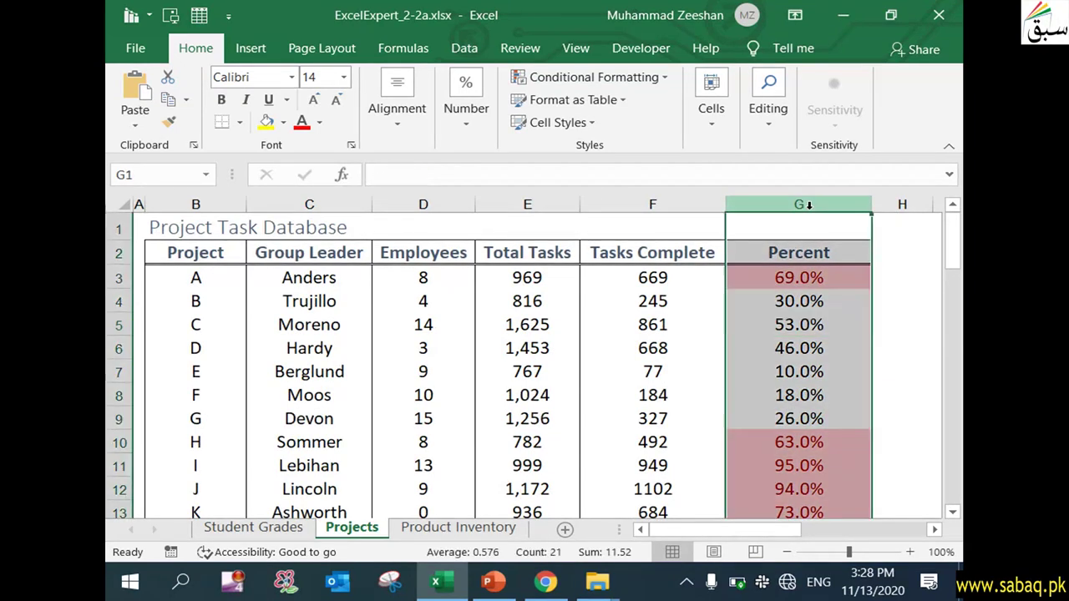
Step: Add a Top 10% rule to the Percent column and scroll to check the highlighted values
click(619, 80)
mouse_move(609, 161)
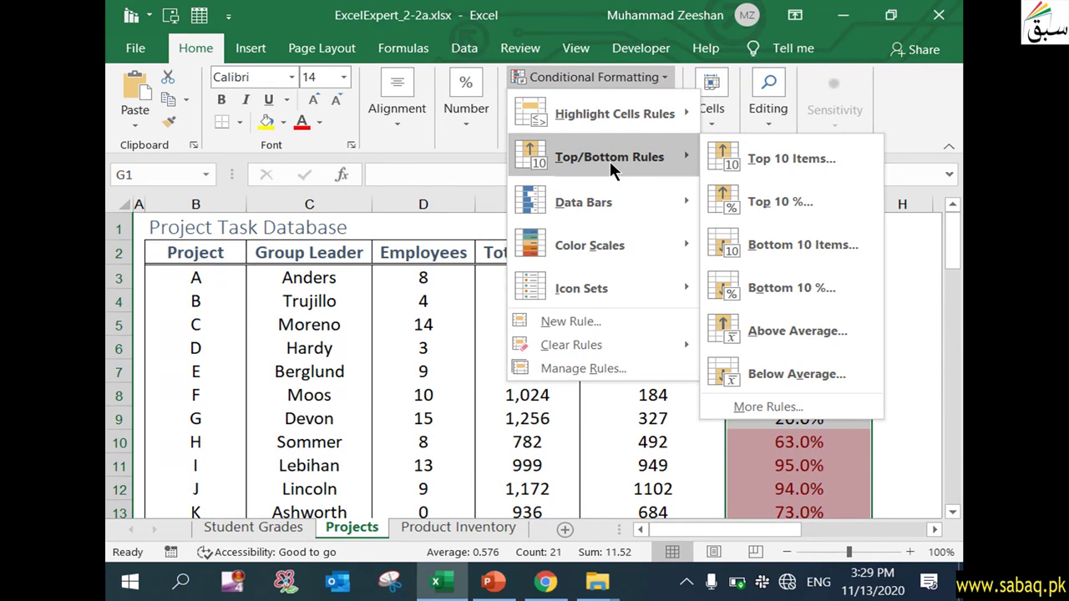
click(806, 209)
click(574, 269)
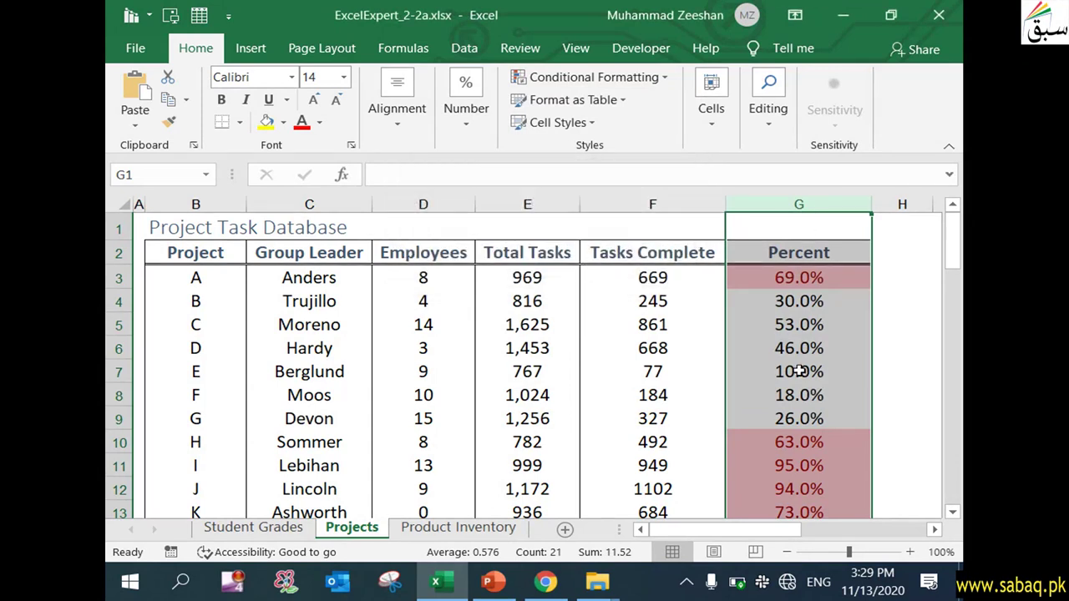
click(814, 397)
scroll(816, 408, down, 2)
scroll(816, 409, down, 4)
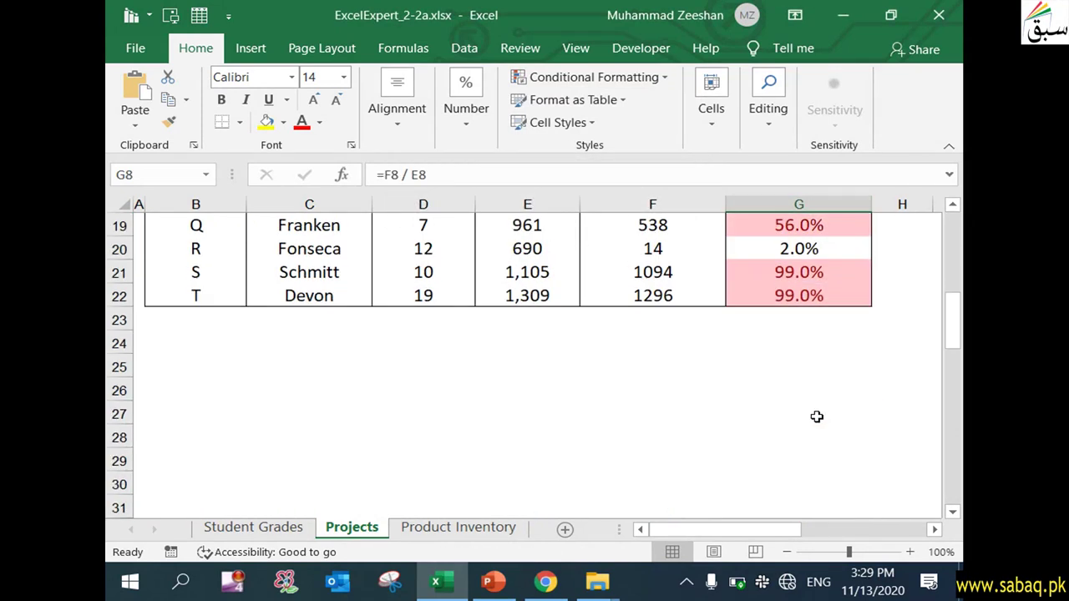
scroll(817, 412, up, 3)
scroll(816, 413, up, 2)
scroll(816, 417, up, 1)
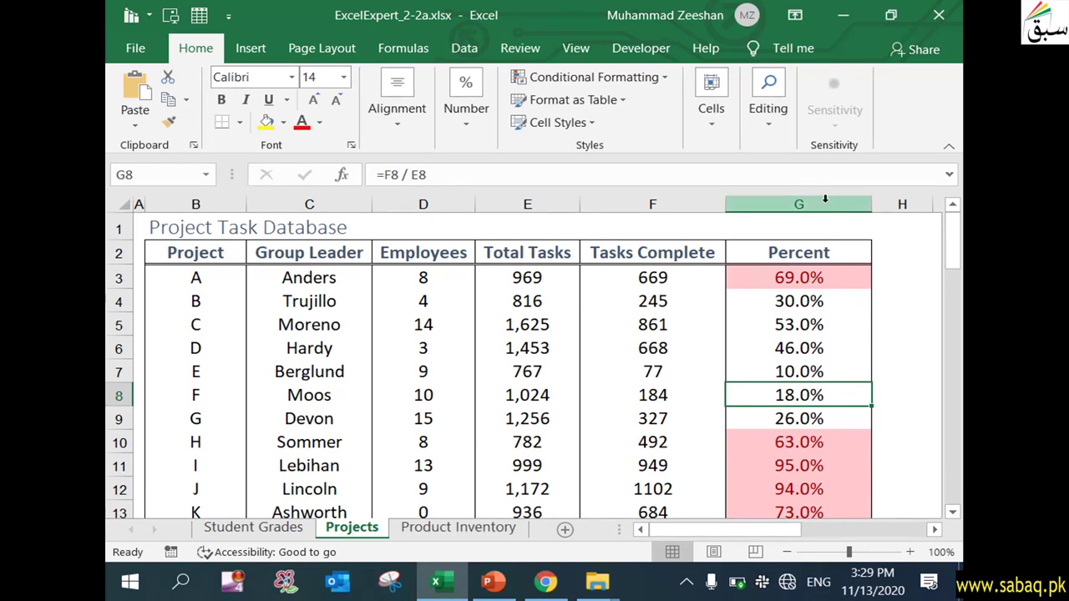
Step: Add a Bottom 10 Items rule with the default light red formatting to Percent column G
click(798, 204)
click(663, 75)
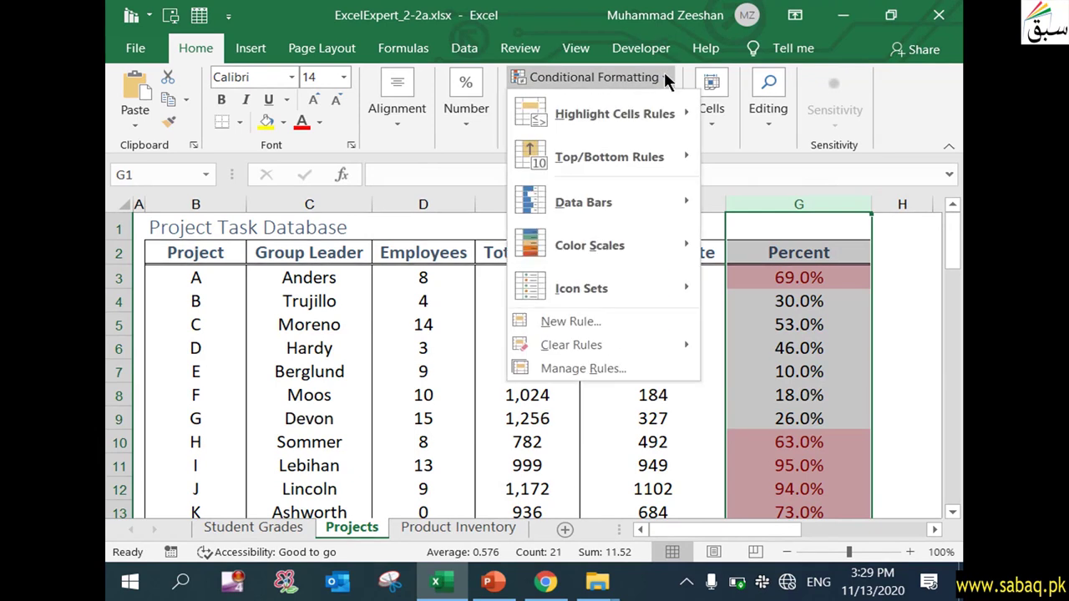
mouse_move(660, 150)
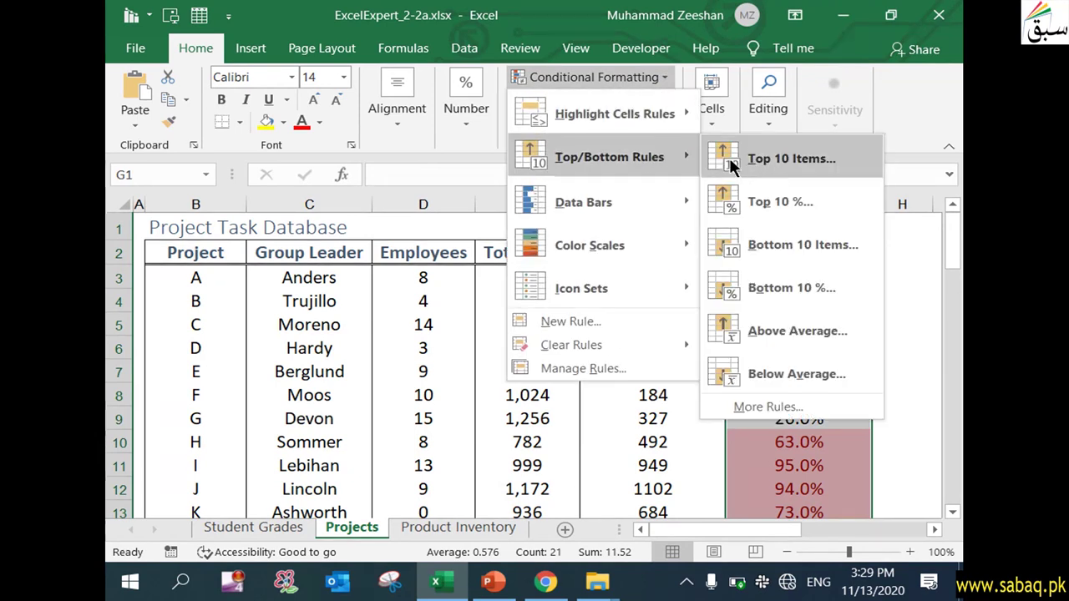
click(835, 251)
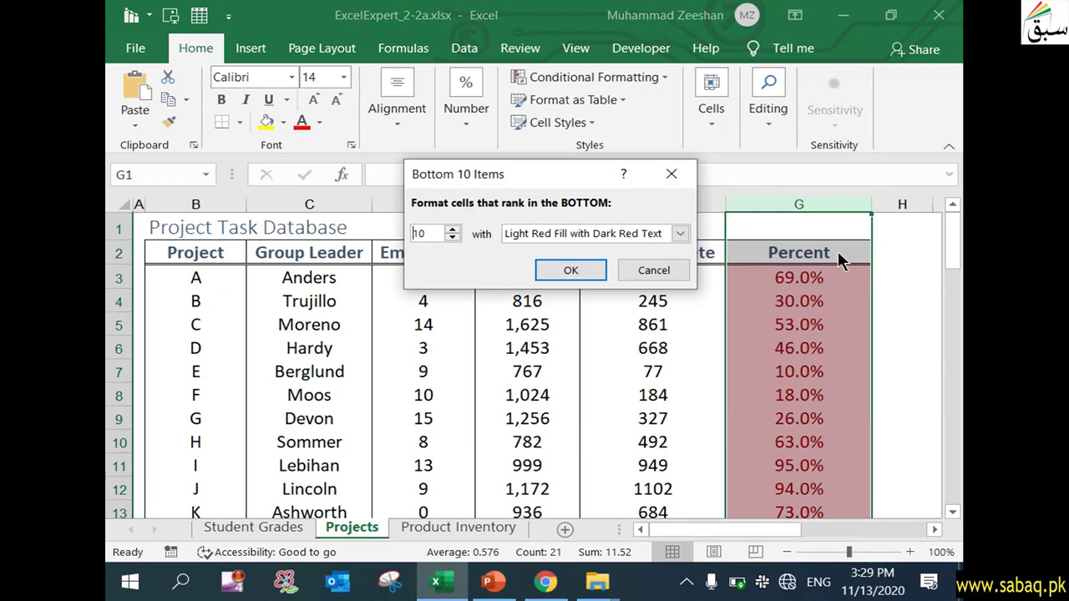
click(570, 271)
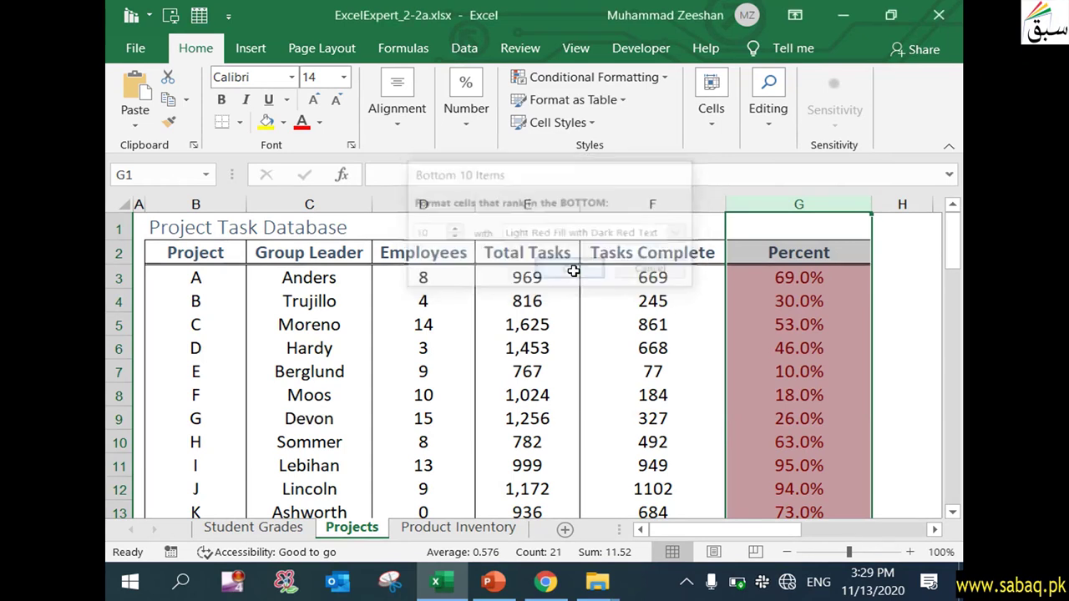
click(756, 369)
scroll(772, 383, down, 2)
scroll(772, 380, up, 2)
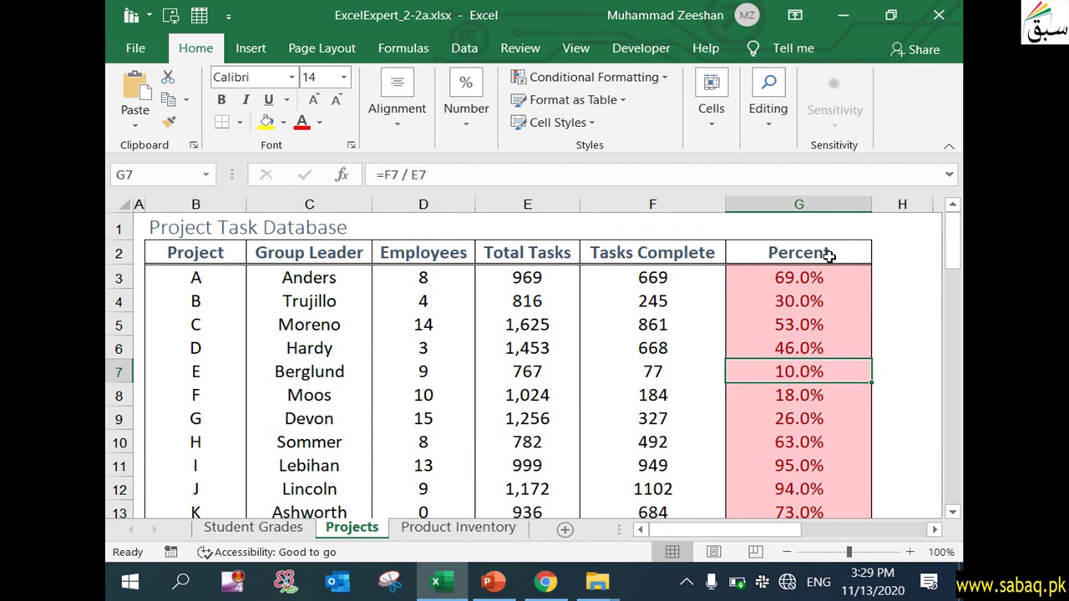
Step: Clear the conditional formatting rules from the selected Percent column G
click(819, 202)
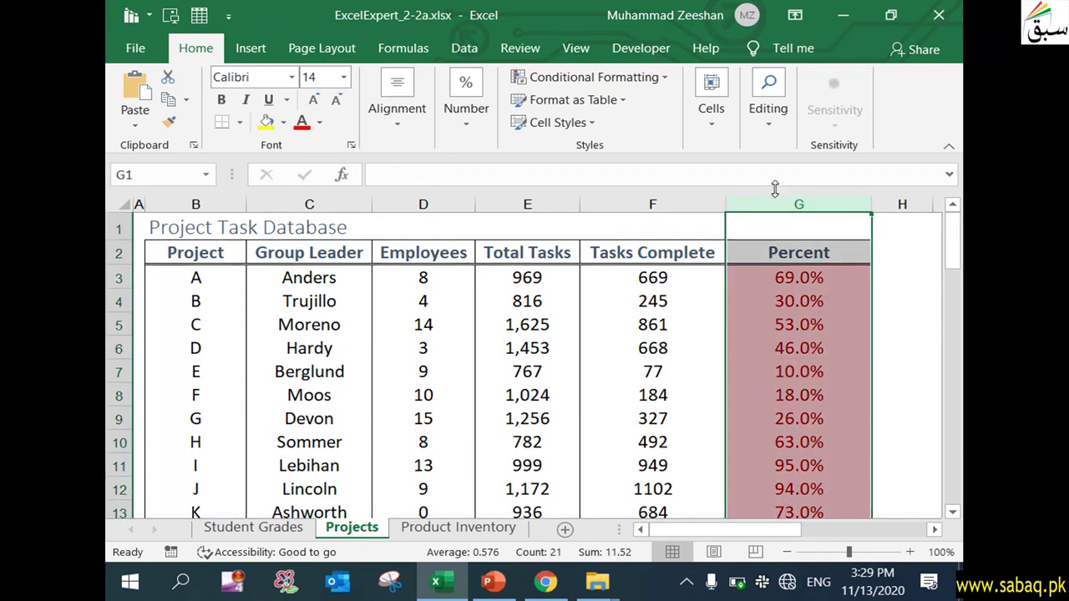
click(645, 75)
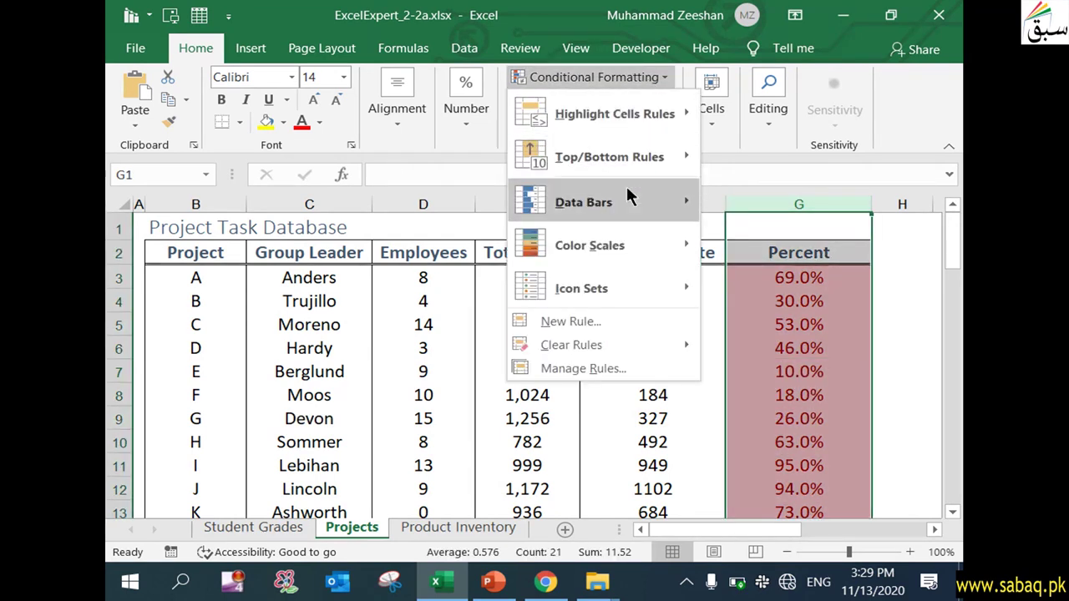
mouse_move(612, 345)
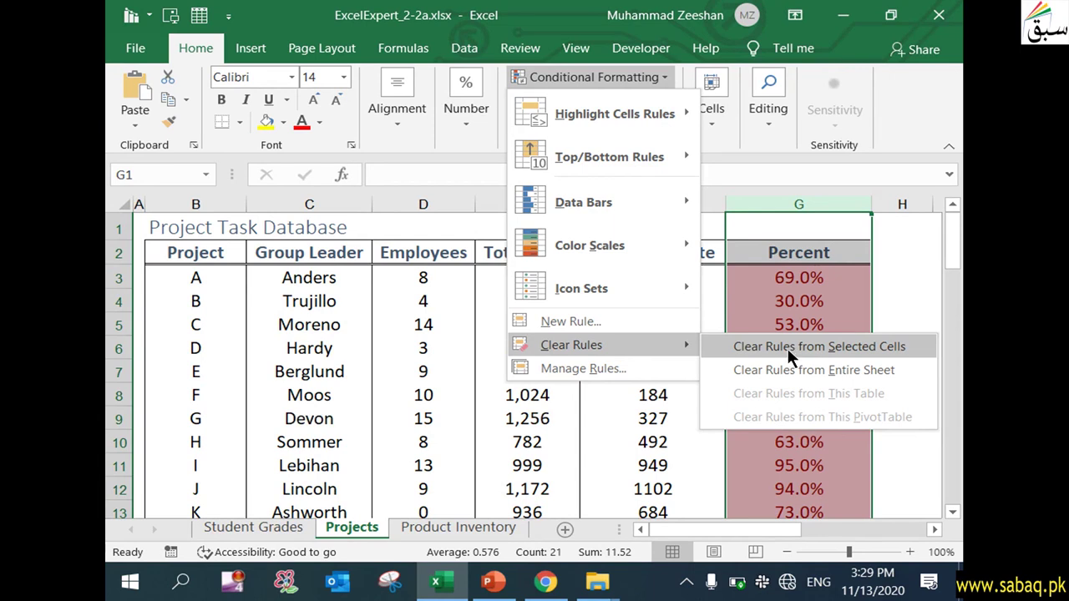
click(864, 344)
click(853, 367)
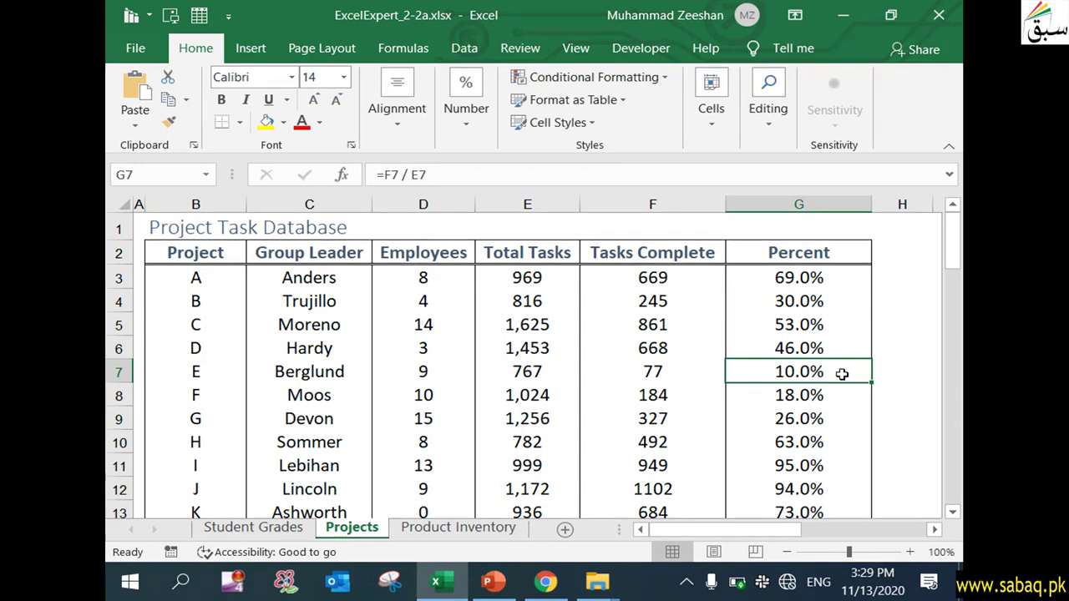
Step: Reselect column G, browse the formatting menus without changes, then open the Product Inventory sheet
click(815, 202)
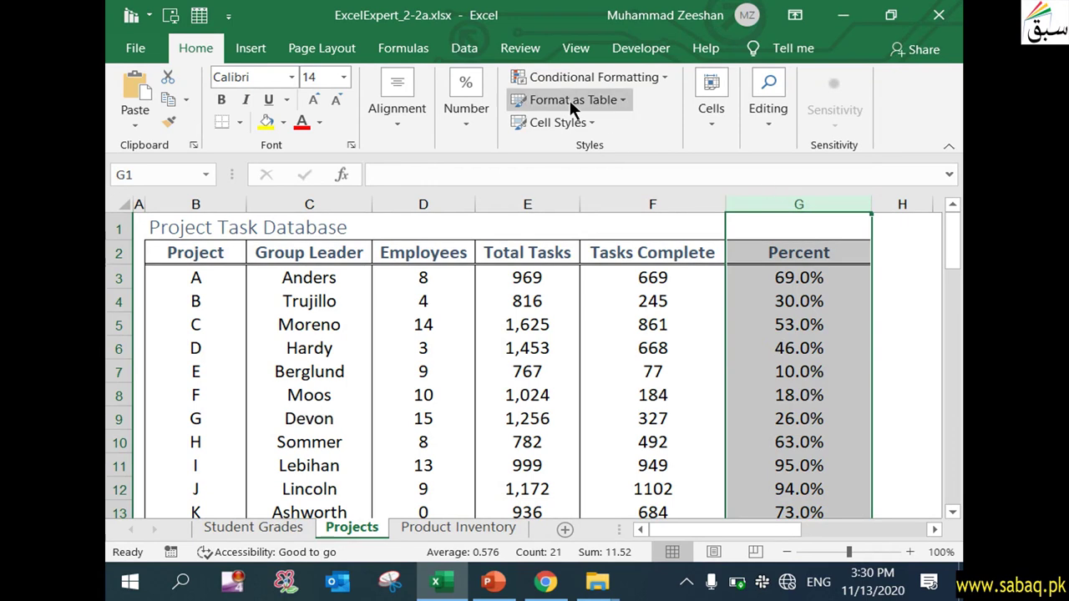
click(627, 97)
click(647, 76)
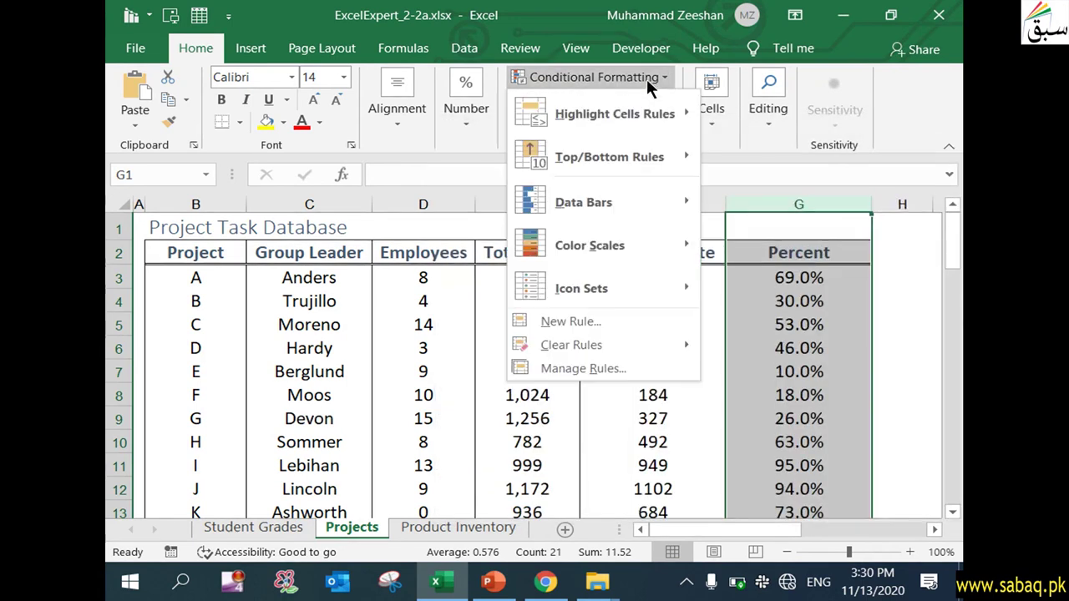
mouse_move(634, 156)
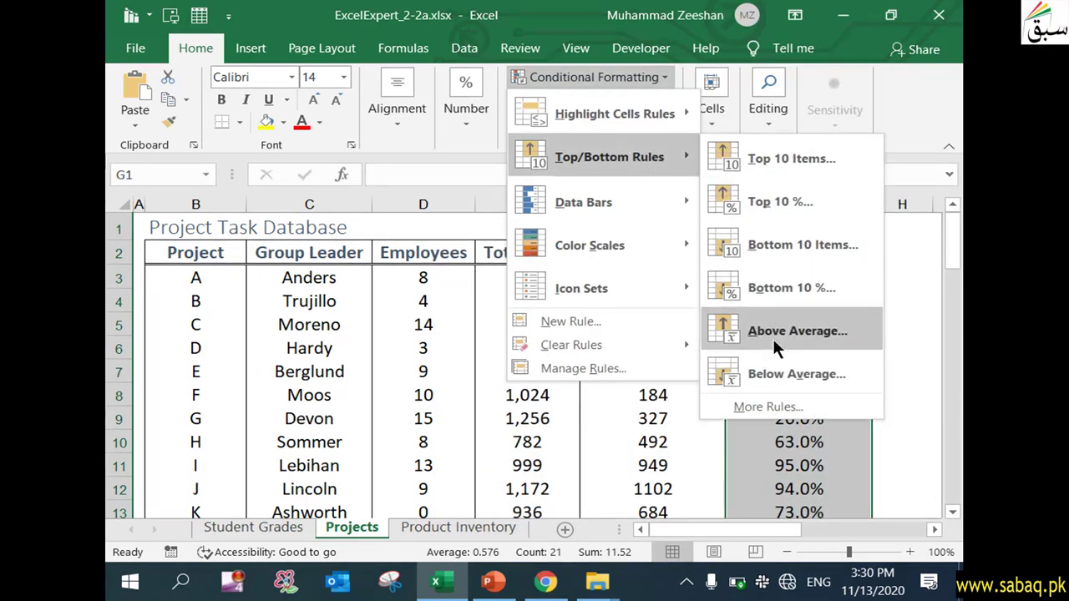
click(539, 508)
click(442, 527)
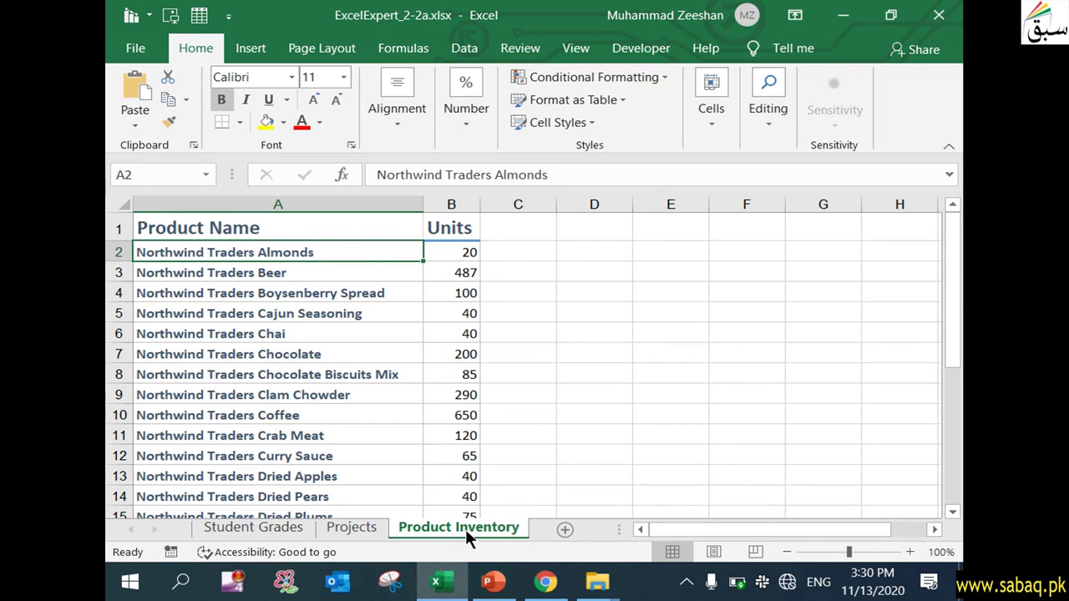
Step: Drag column B's border to widen the Units column on Product Inventory, then select the whole column
click(335, 420)
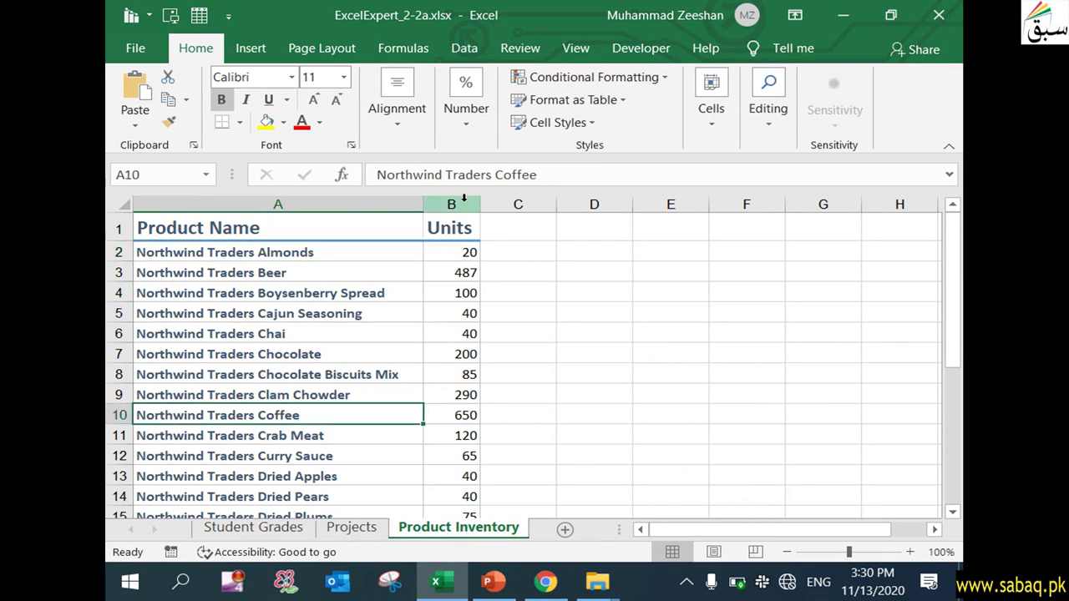
click(370, 250)
click(457, 252)
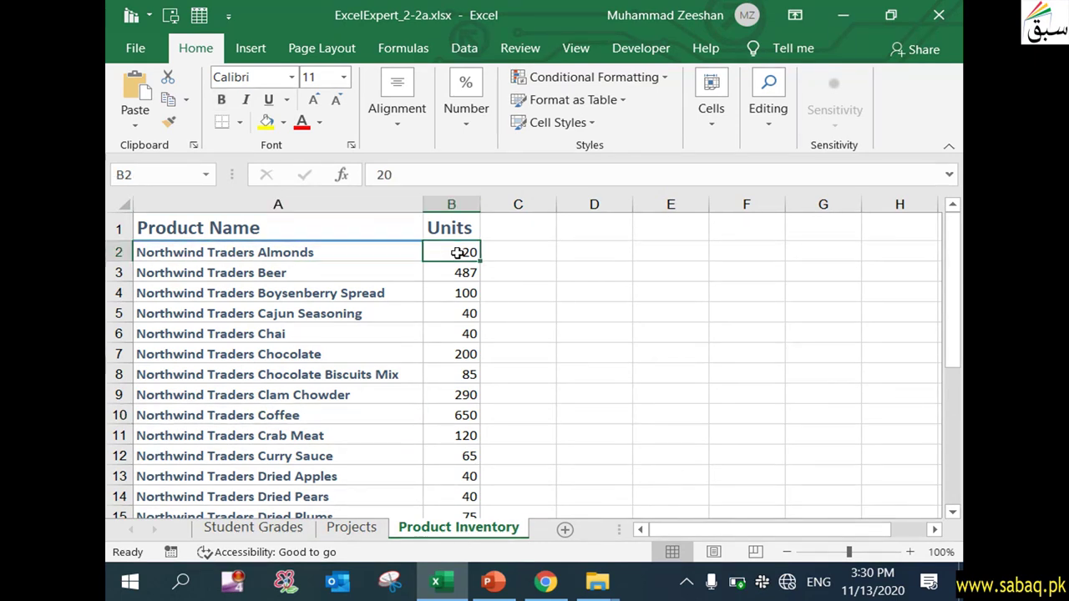
click(360, 278)
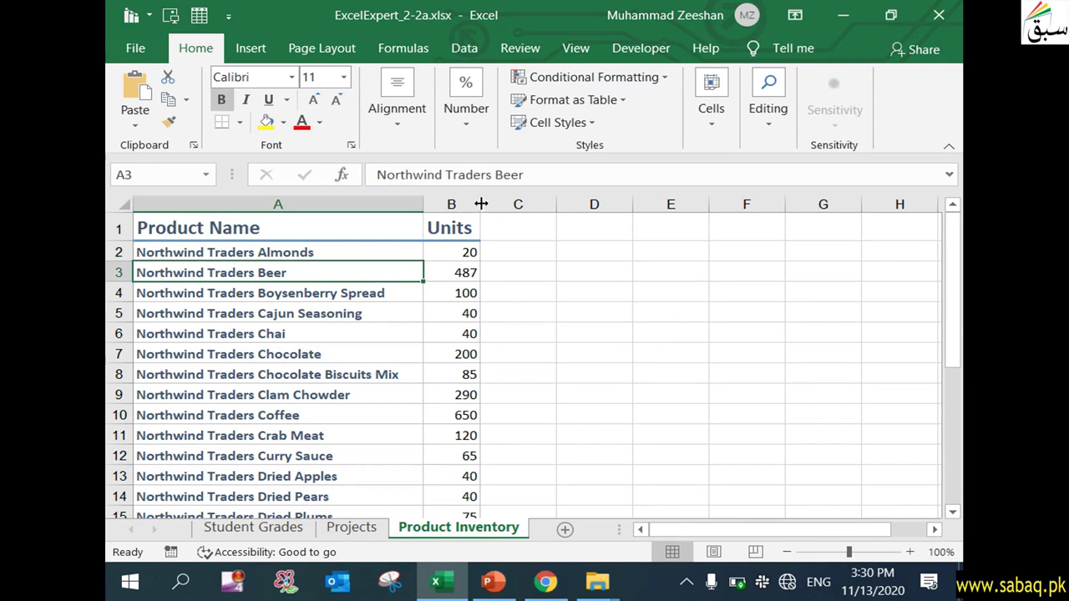
drag(481, 203, 522, 206)
click(449, 327)
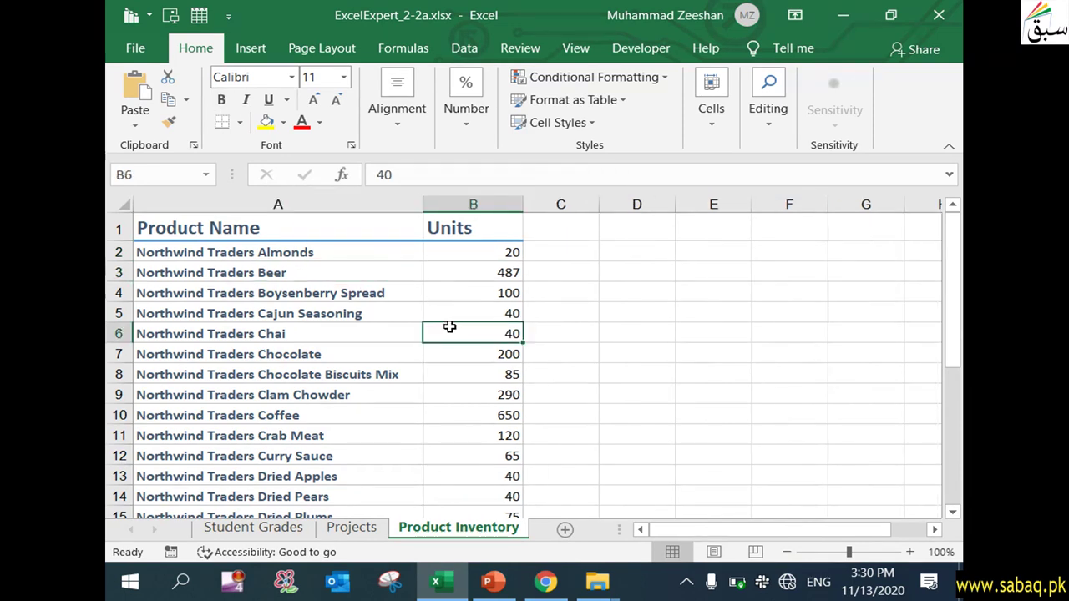
click(488, 204)
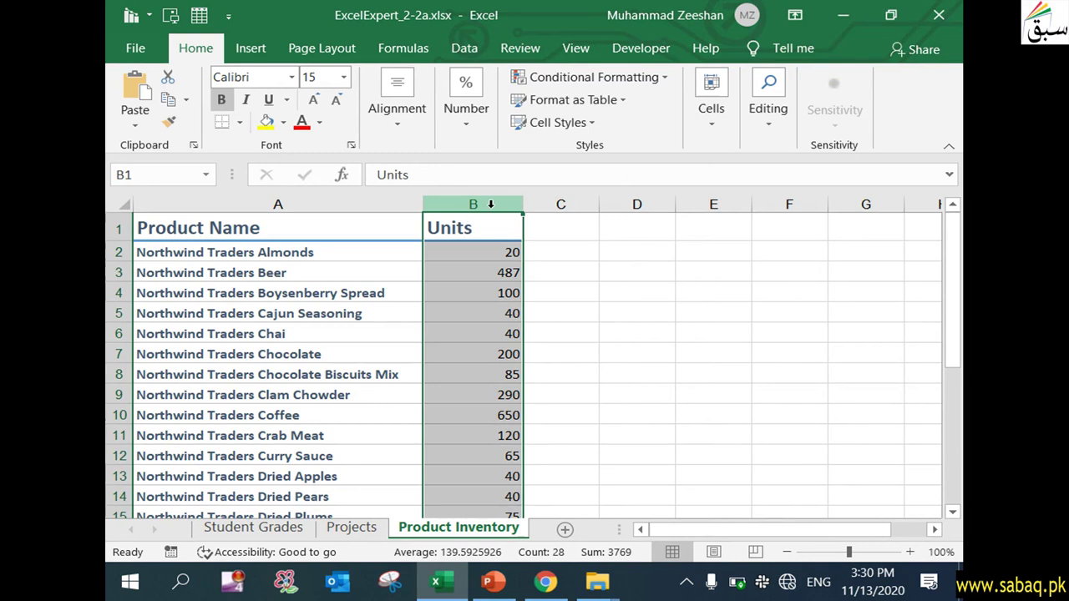
click(665, 70)
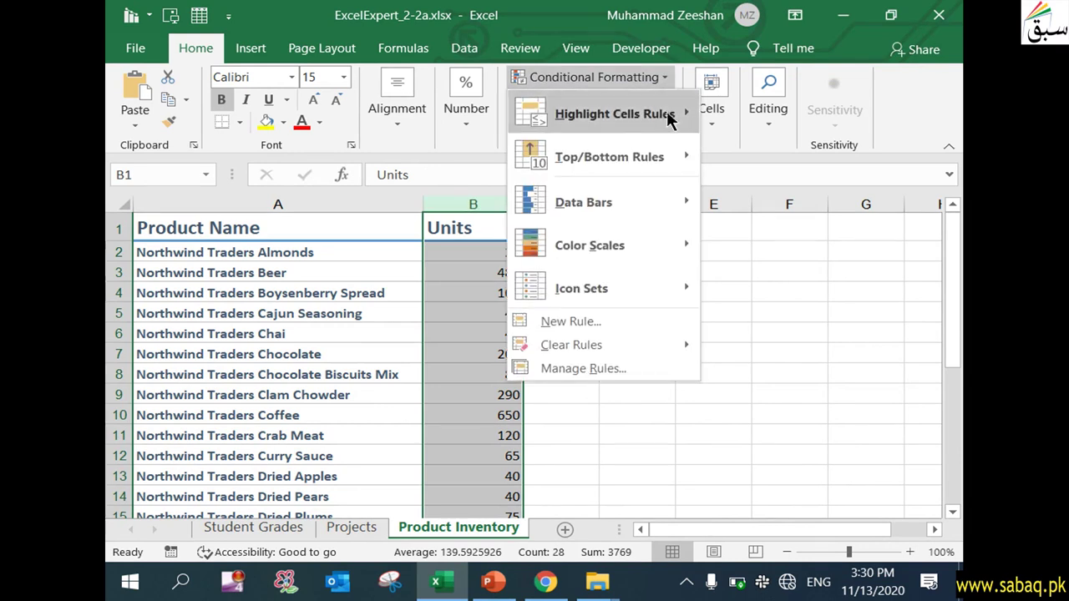
Step: Apply blue Gradient Fill data bars to the Units column and review them down to B26 (487)
mouse_move(672, 207)
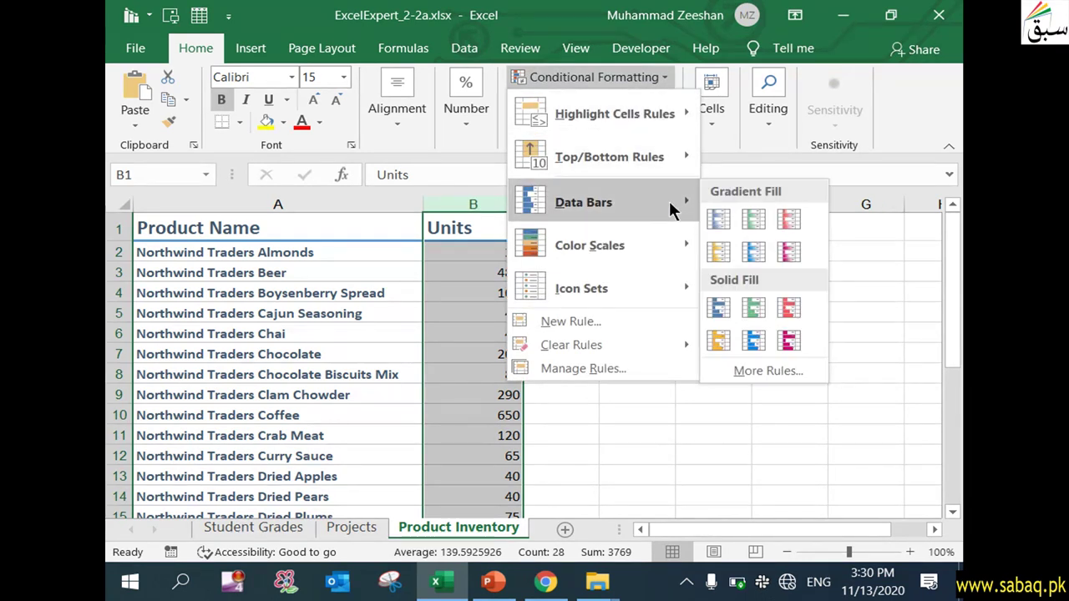
click(723, 216)
click(625, 318)
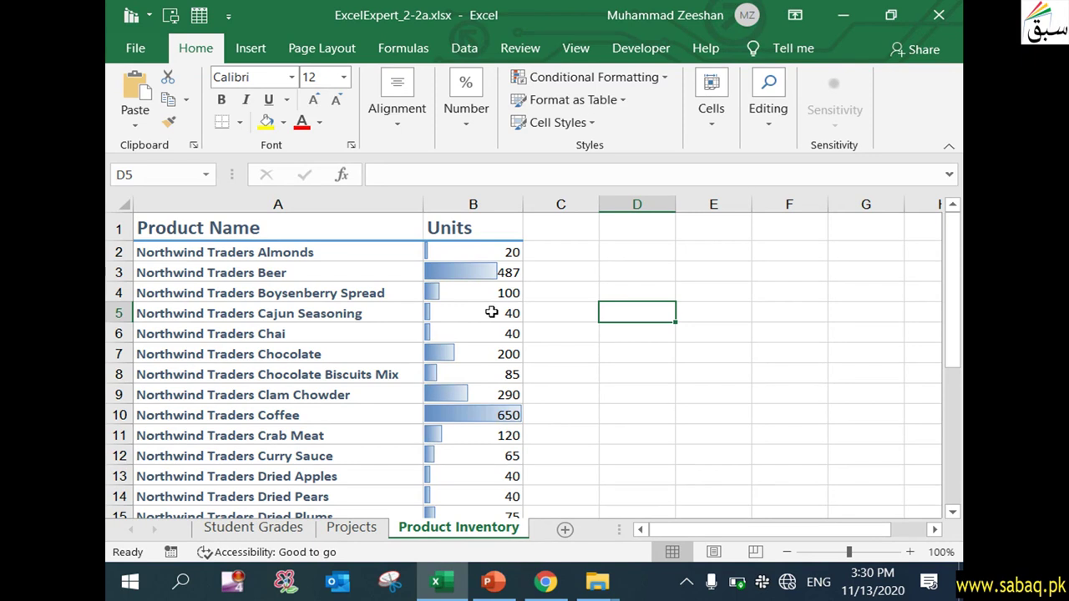
scroll(485, 337, down, 1)
scroll(483, 339, down, 1)
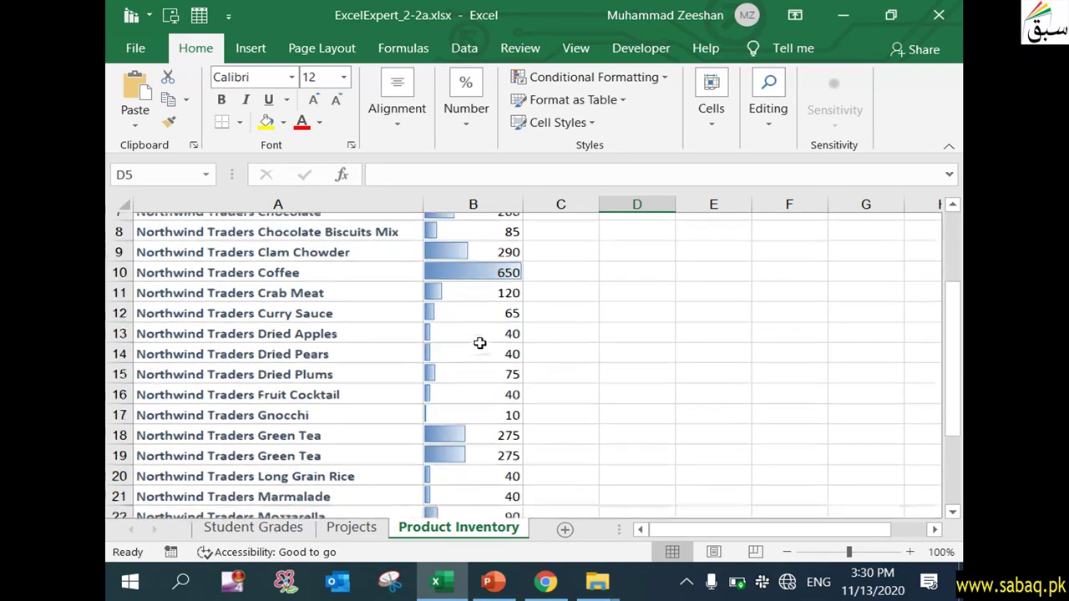
scroll(479, 343, down, 1)
scroll(479, 343, down, 2)
scroll(479, 343, down, 1)
scroll(477, 344, up, 2)
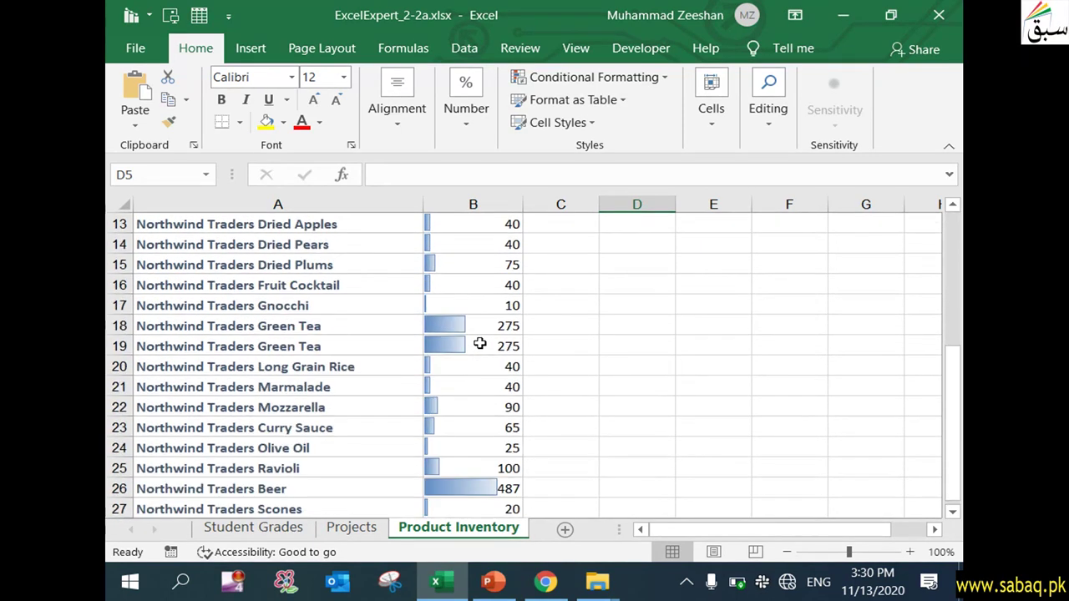
click(476, 485)
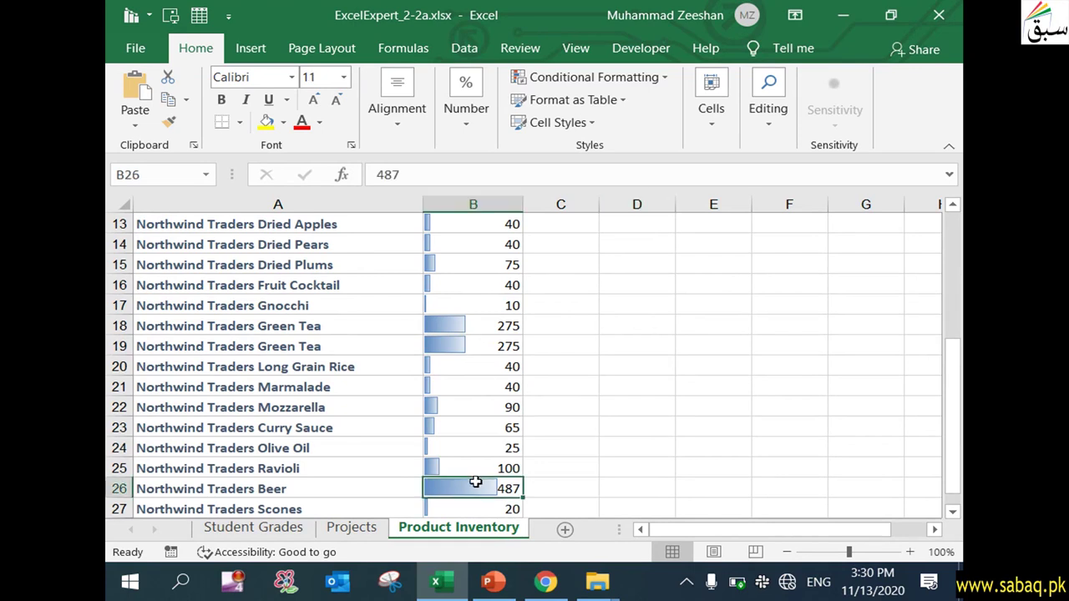
scroll(475, 482, up, 2)
scroll(475, 482, up, 2)
Step: Reselect the Units column, browse the Conditional Formatting menu, then return to the Projects sheet
click(471, 205)
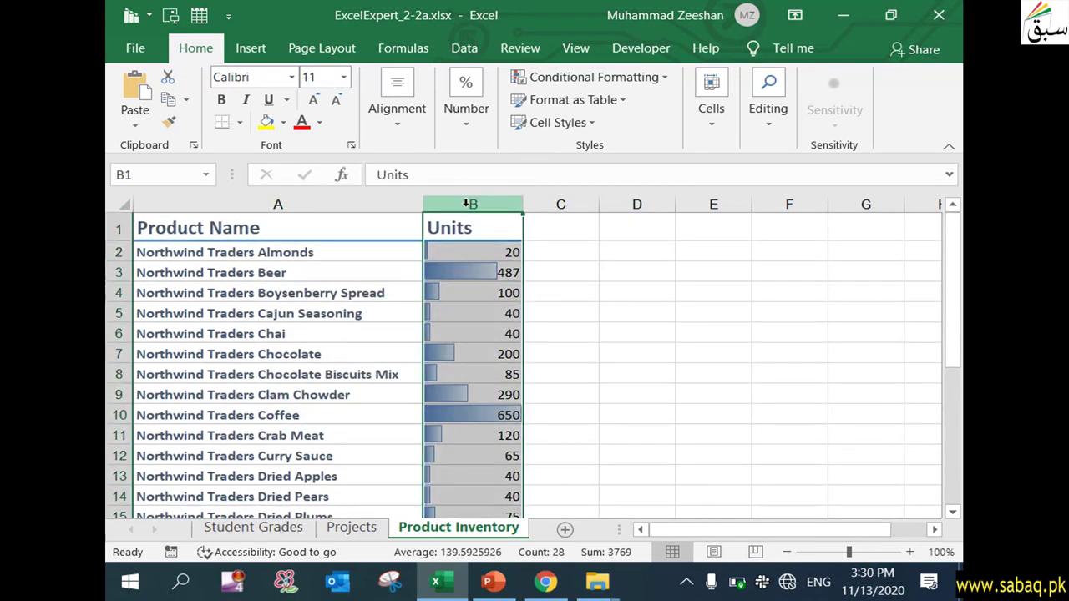
click(645, 76)
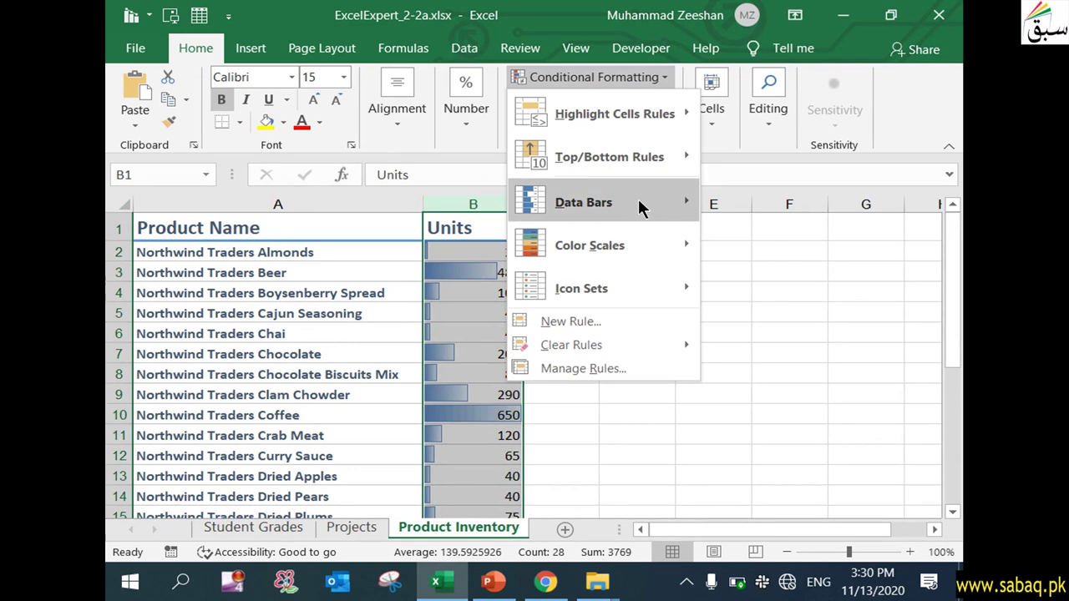
mouse_move(638, 201)
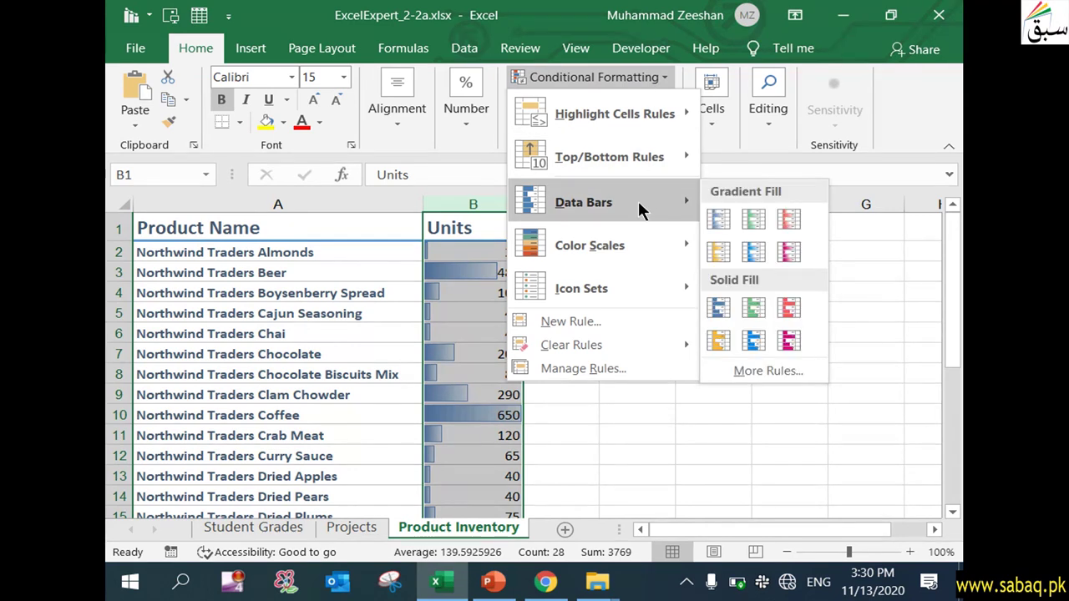
mouse_move(621, 244)
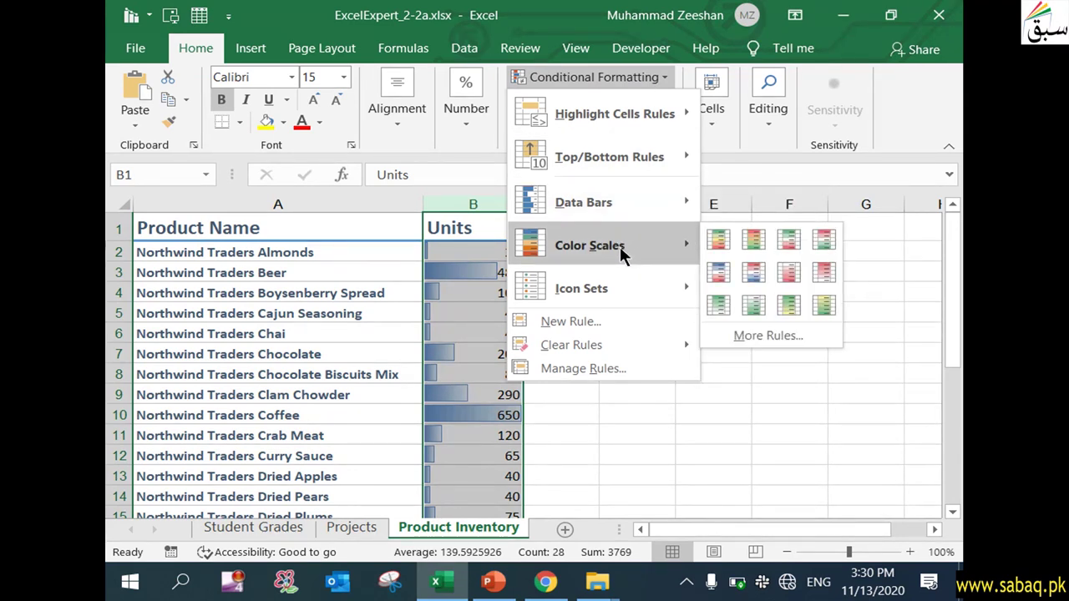
click(361, 524)
click(361, 523)
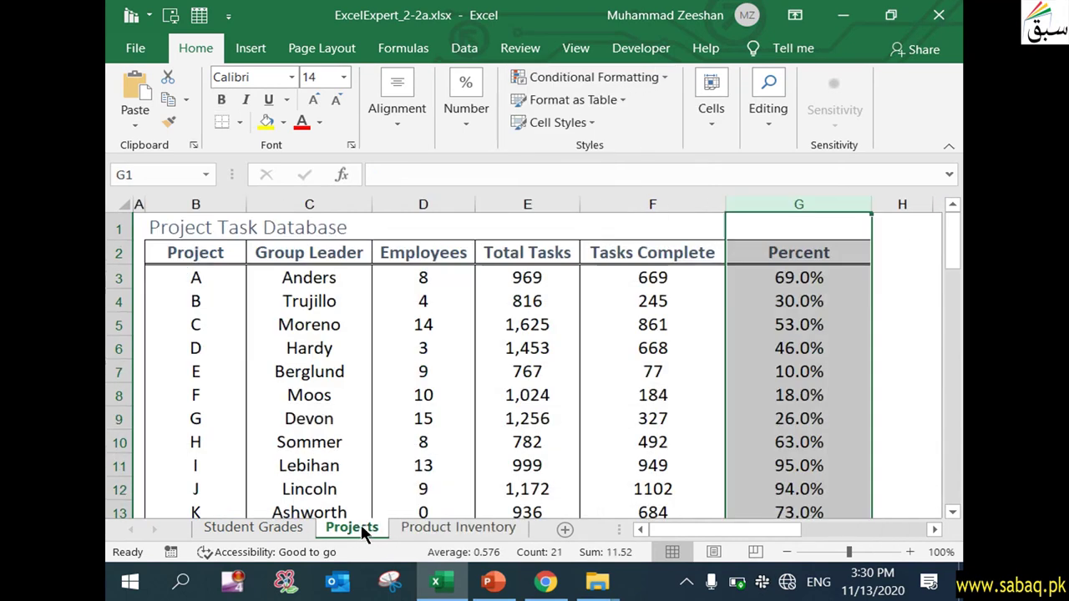
Step: Apply the Green - Yellow - Red Color Scale to the Total Tasks column E
click(389, 412)
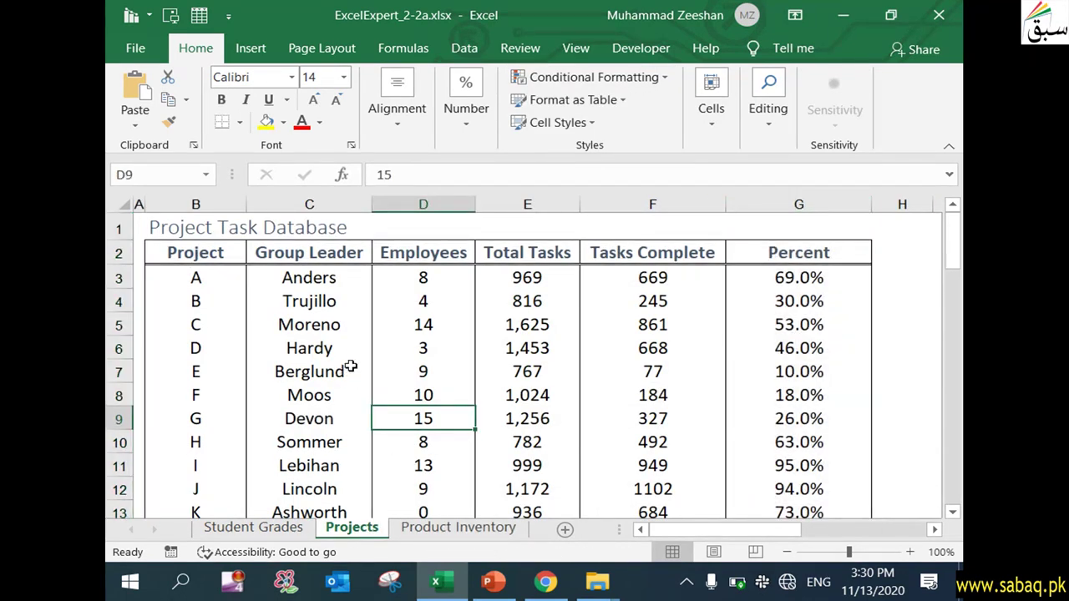
click(568, 273)
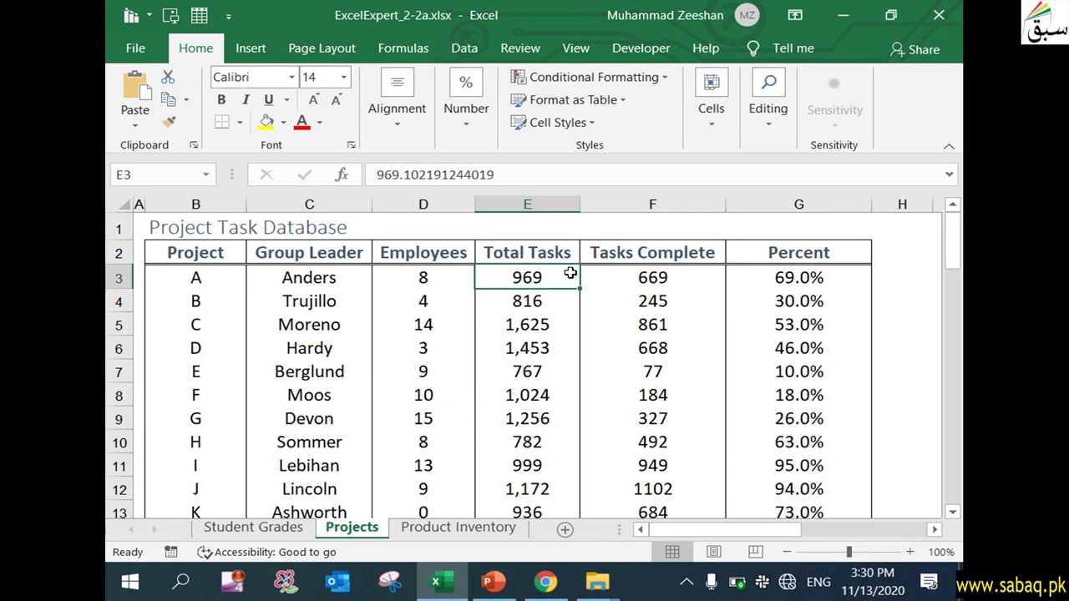
click(556, 208)
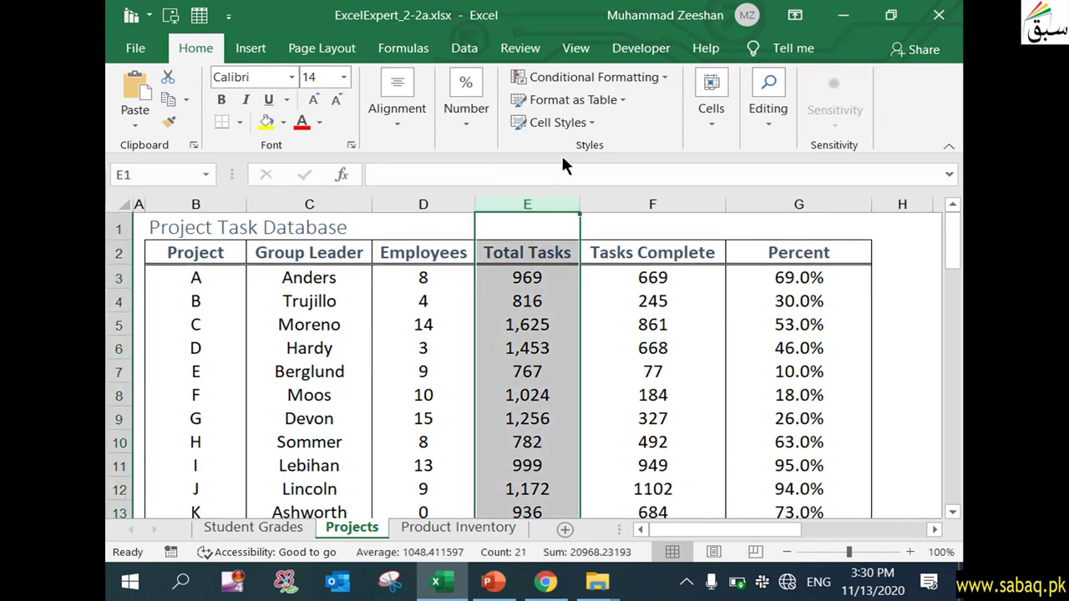
click(655, 77)
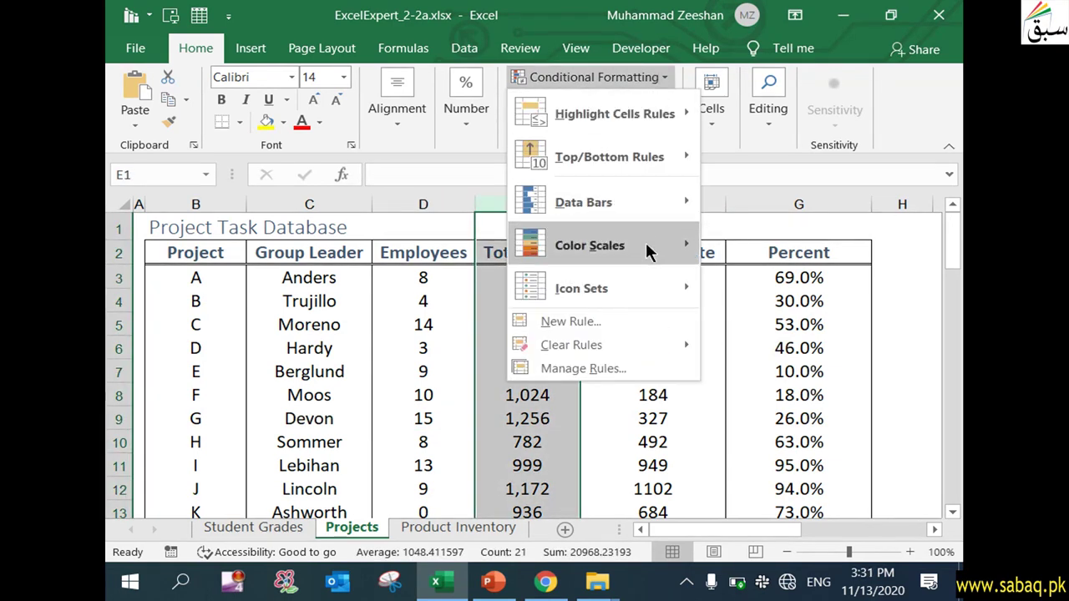
mouse_move(649, 253)
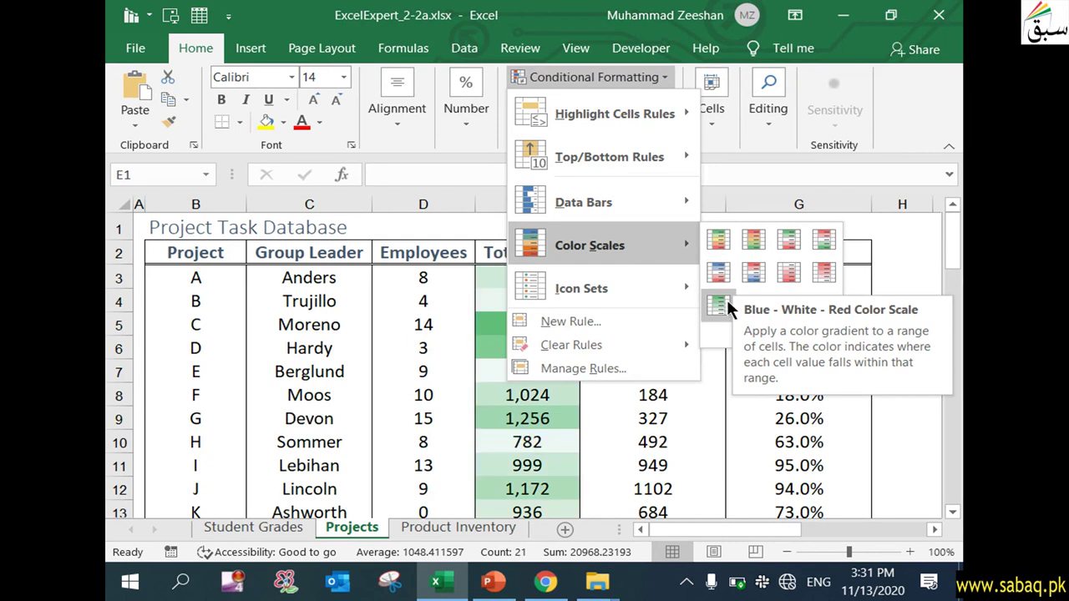
click(724, 242)
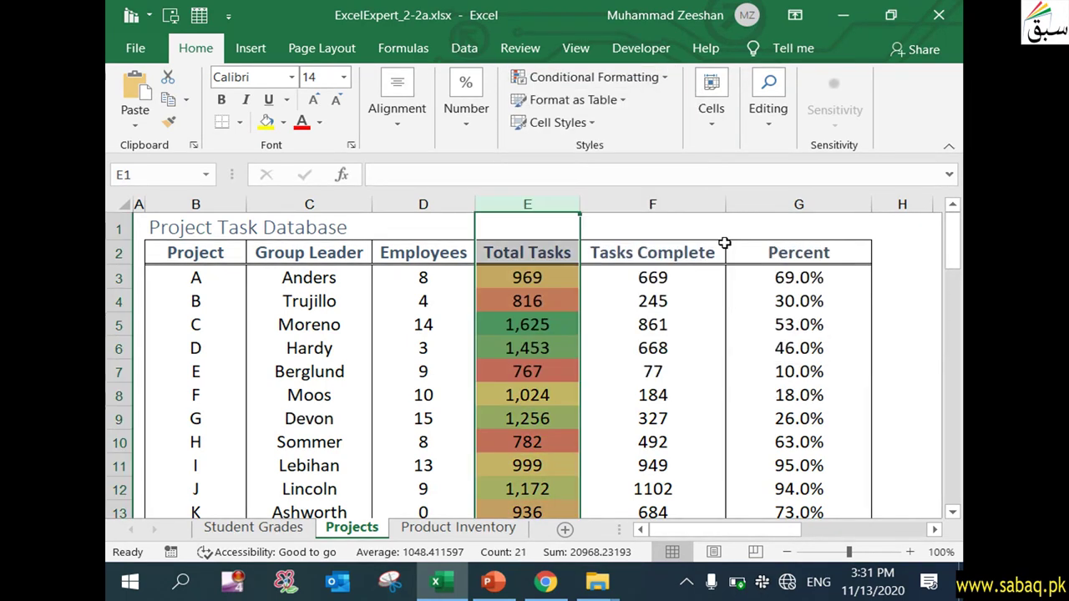
click(636, 363)
click(815, 529)
drag(798, 528, 656, 523)
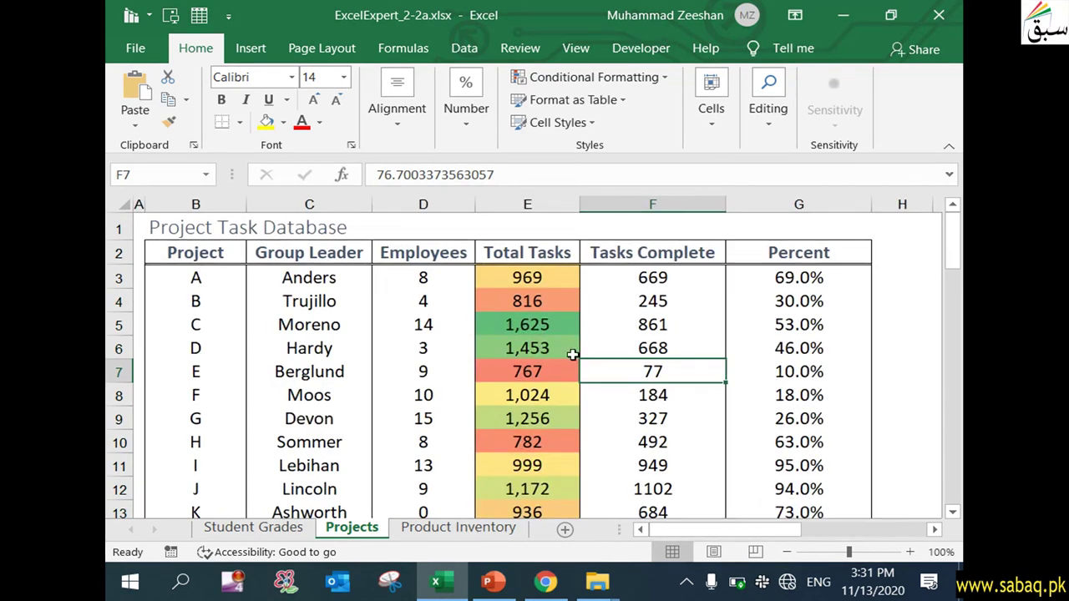
click(583, 351)
scroll(557, 416, down, 1)
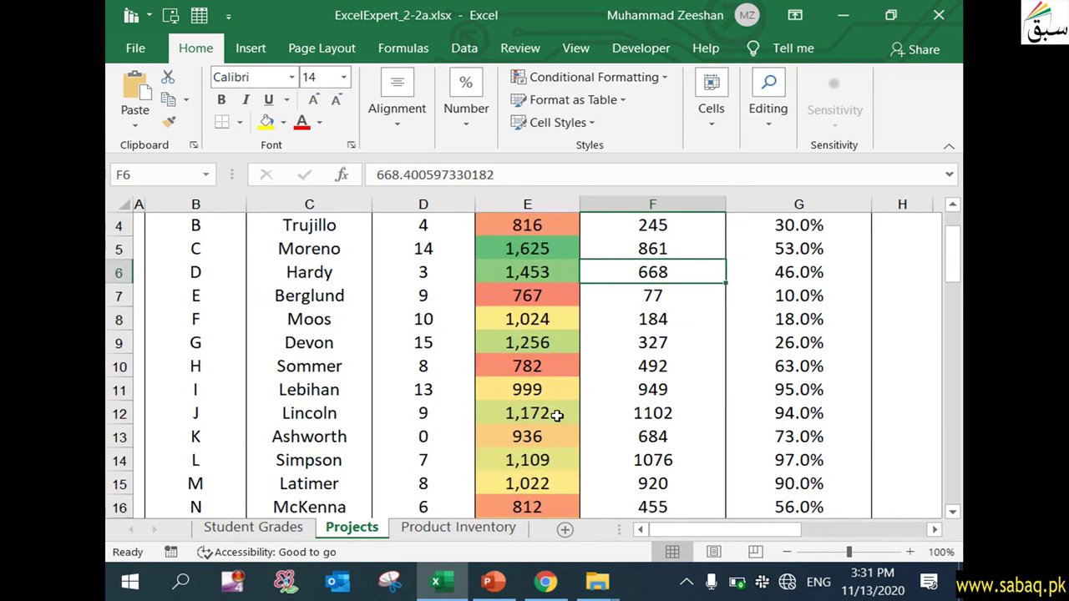
scroll(557, 415, up, 1)
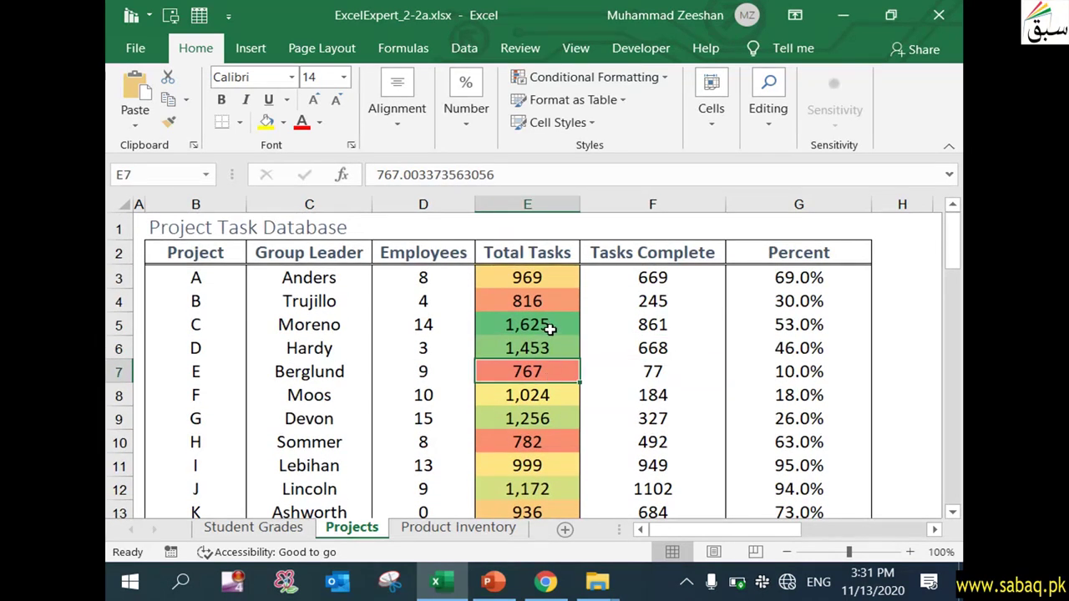
drag(546, 327, 556, 348)
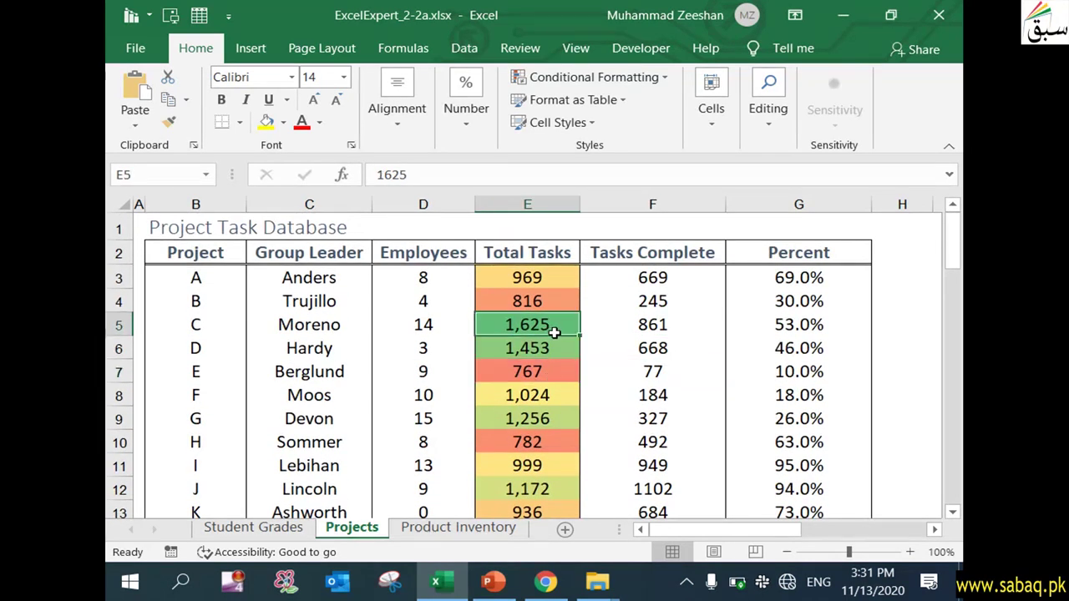
click(559, 278)
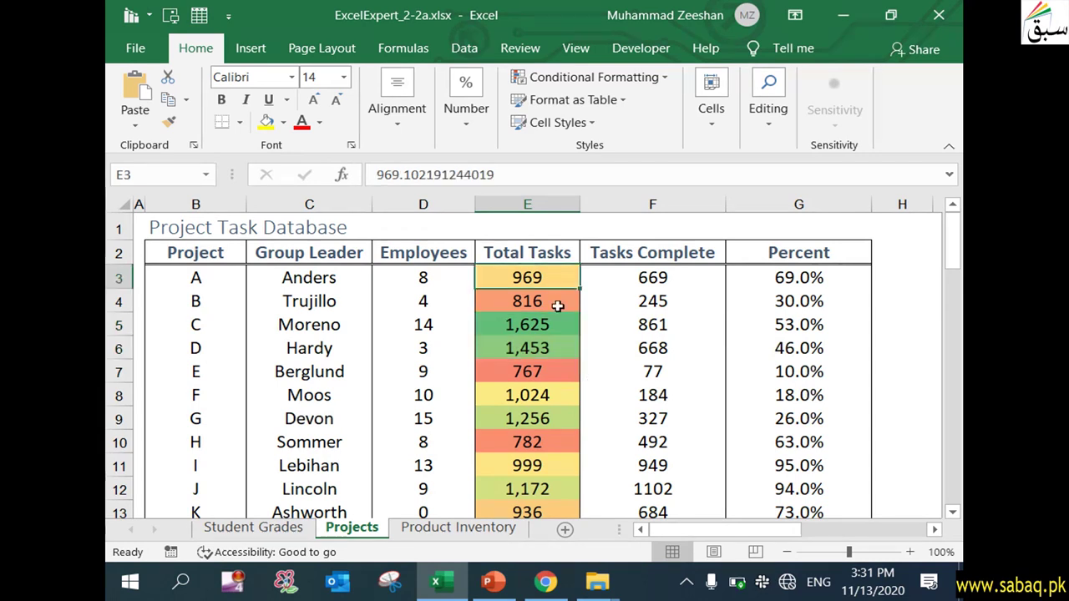
click(541, 399)
scroll(562, 443, down, 1)
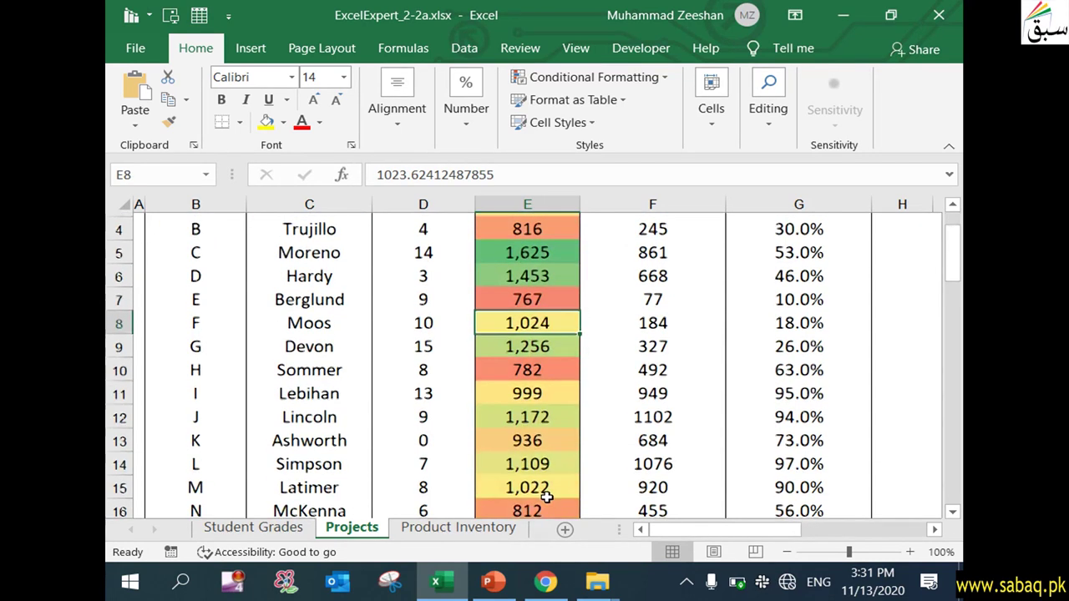
scroll(551, 468, down, 1)
scroll(543, 494, down, 2)
scroll(545, 493, up, 1)
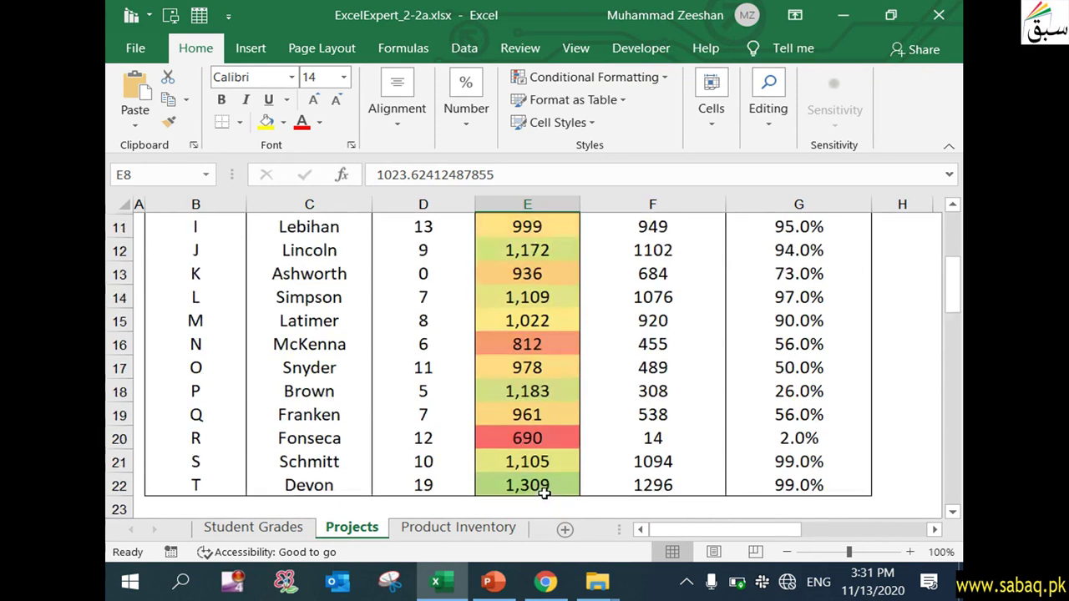
click(543, 472)
scroll(542, 472, up, 3)
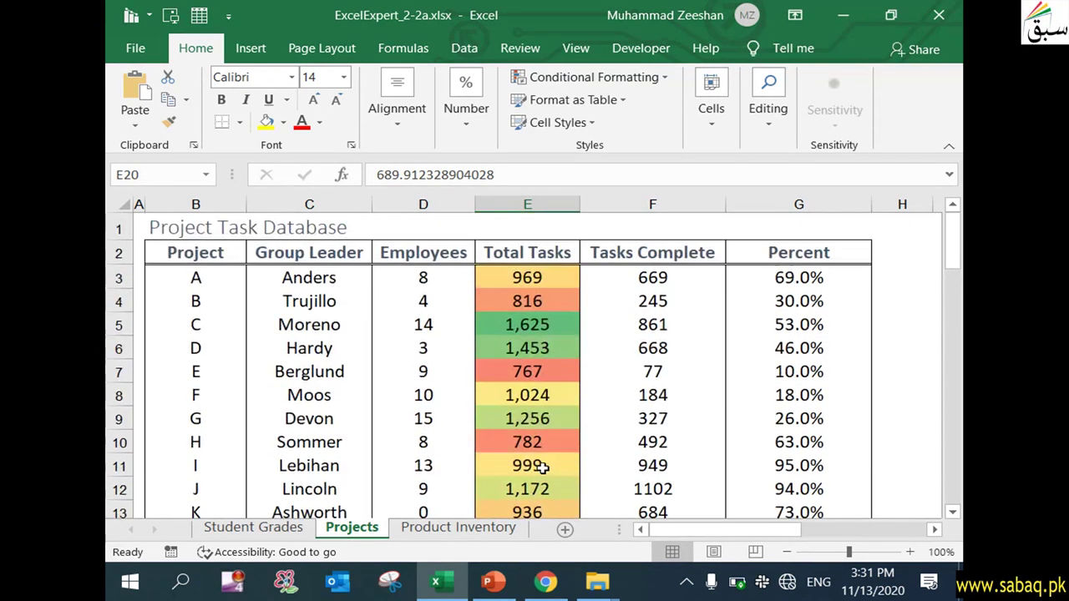
Step: Add the 3 Triangles icon set to the Employees column D
click(646, 75)
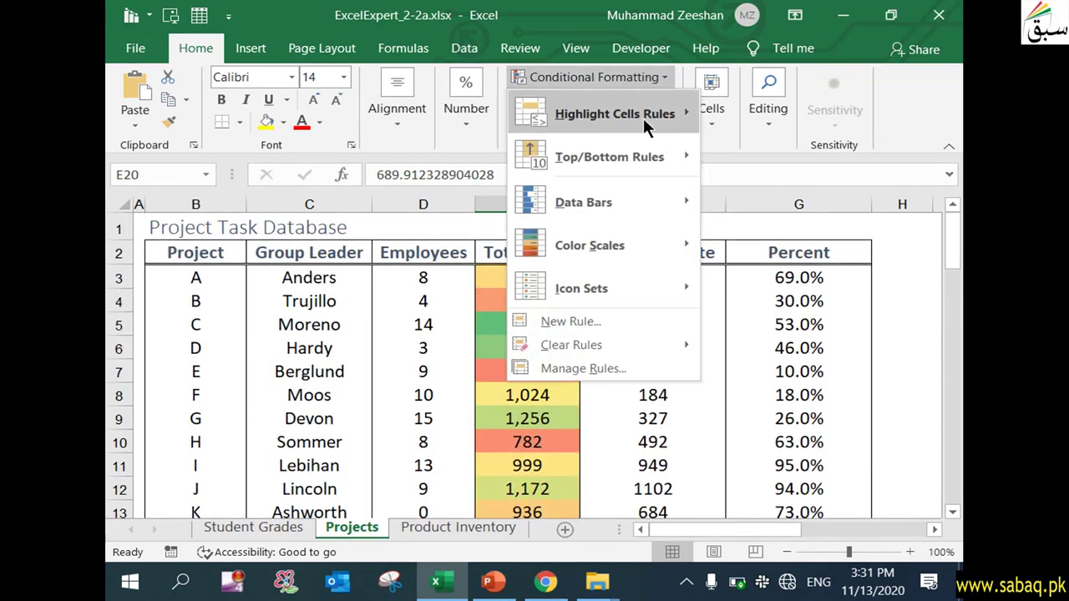
mouse_move(648, 242)
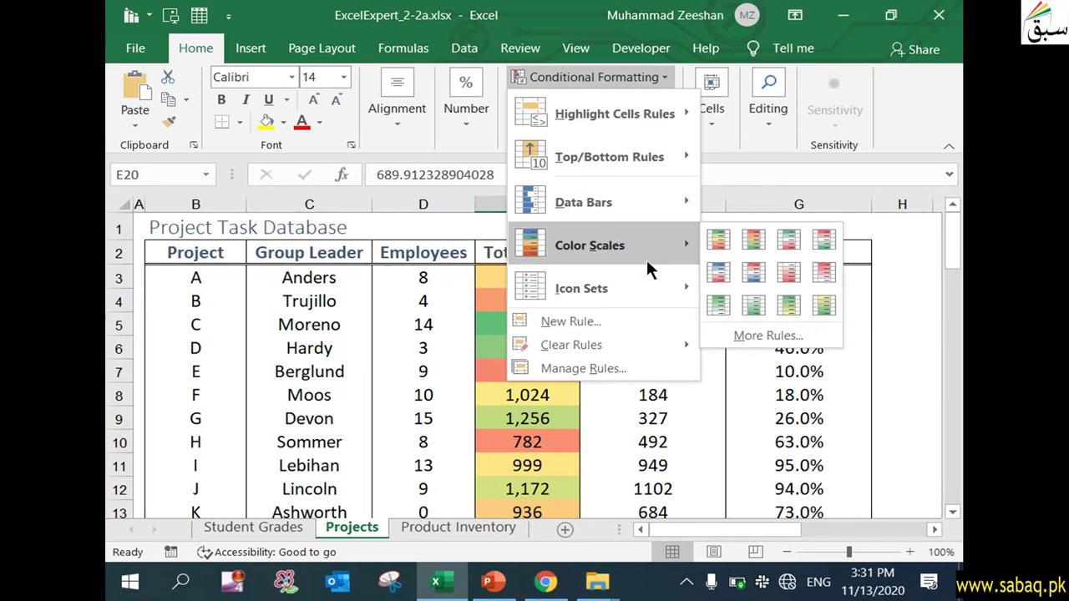
mouse_move(654, 288)
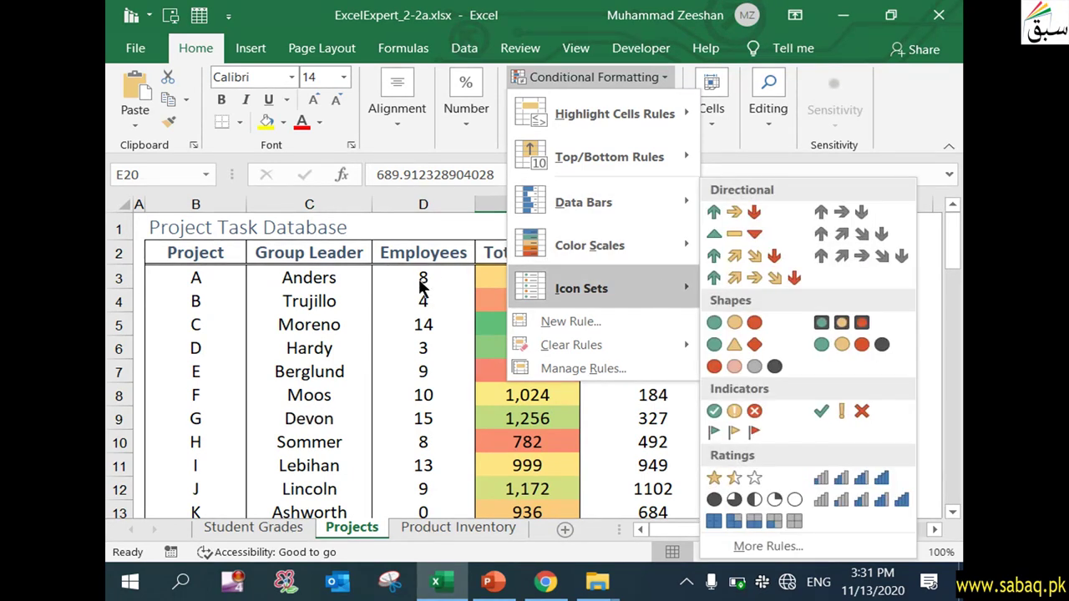
click(421, 282)
click(434, 198)
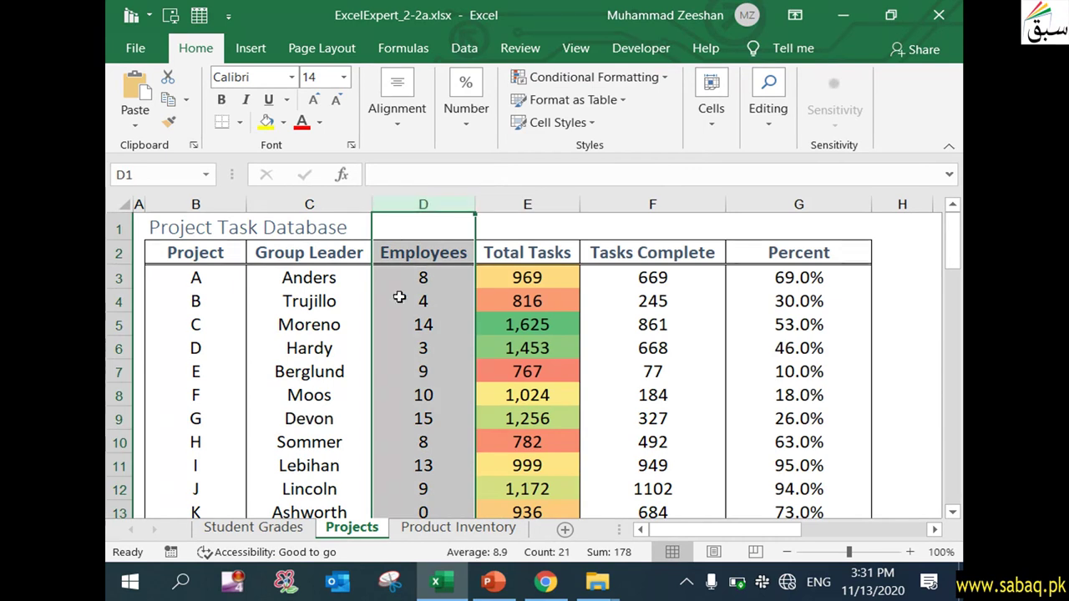
click(612, 101)
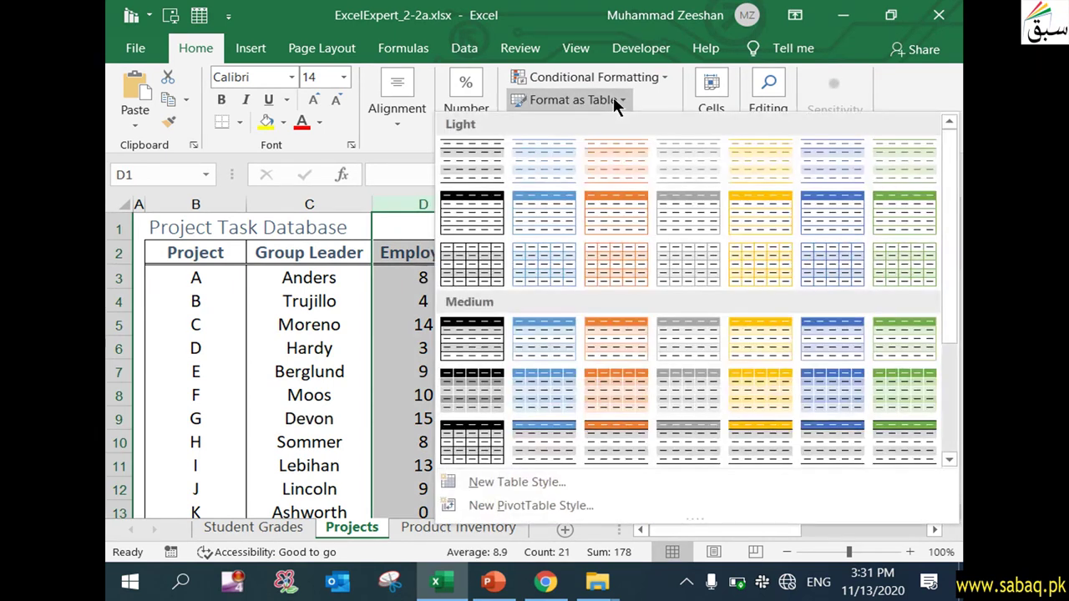
click(629, 78)
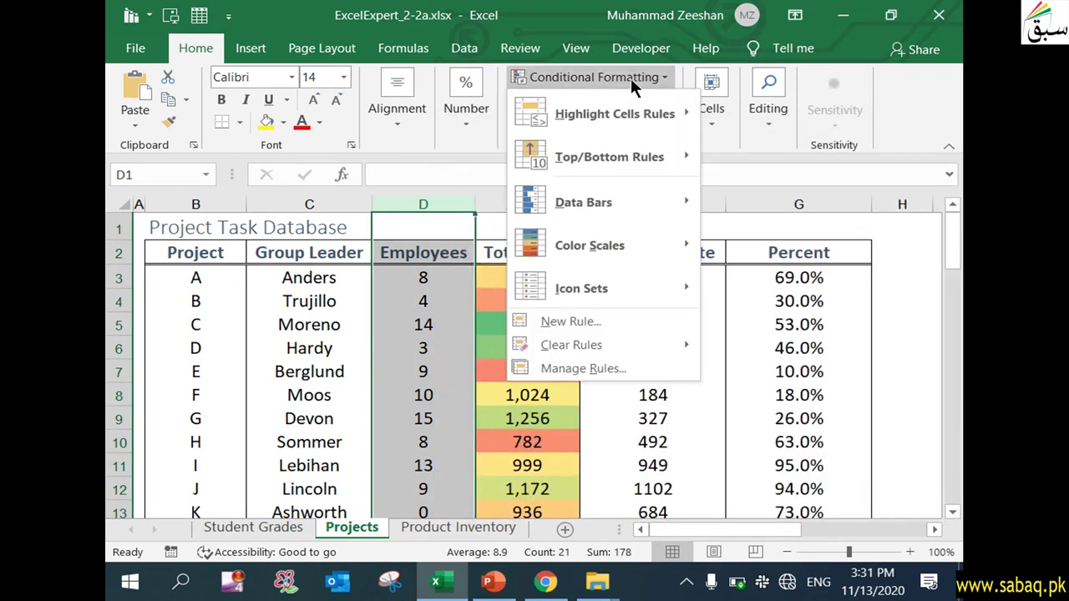
mouse_move(673, 284)
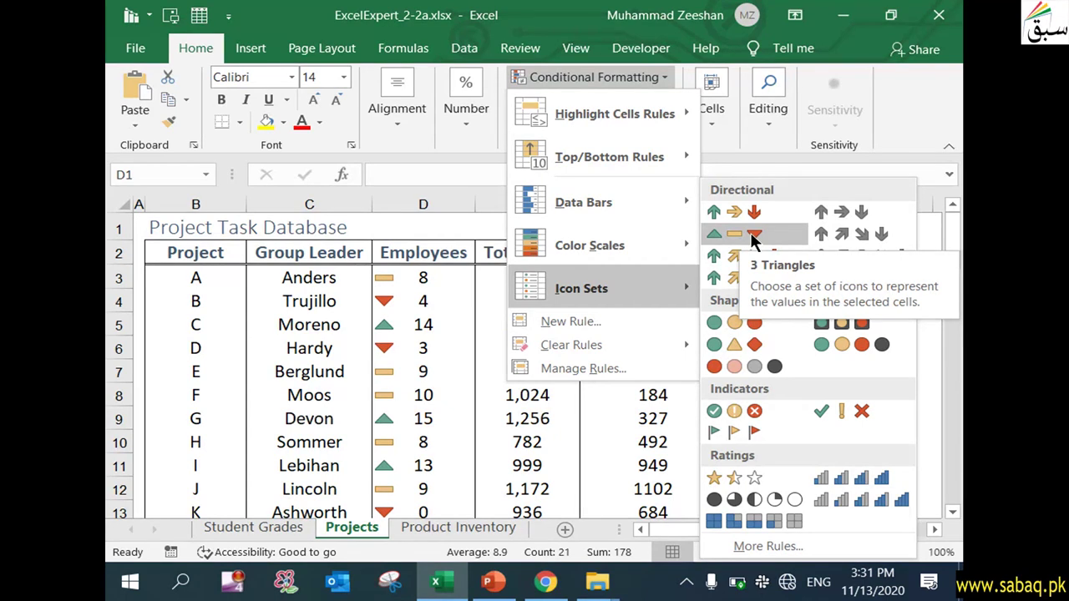
click(755, 235)
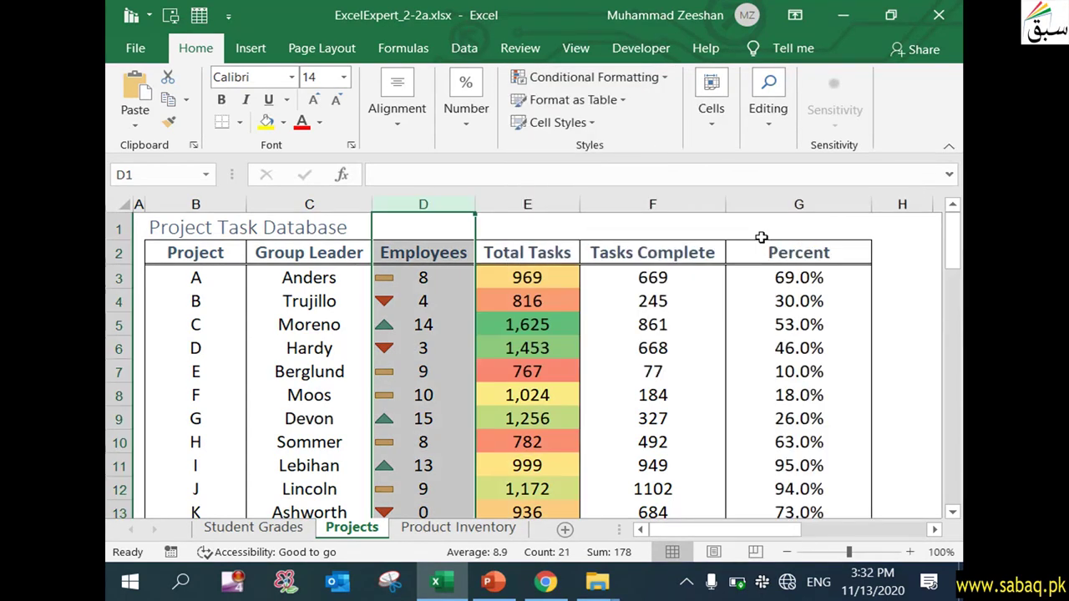
Step: Inspect the triangle icons beside Employees values 14, 4 and 8, then bring up Conditional Formatting
click(441, 370)
click(402, 330)
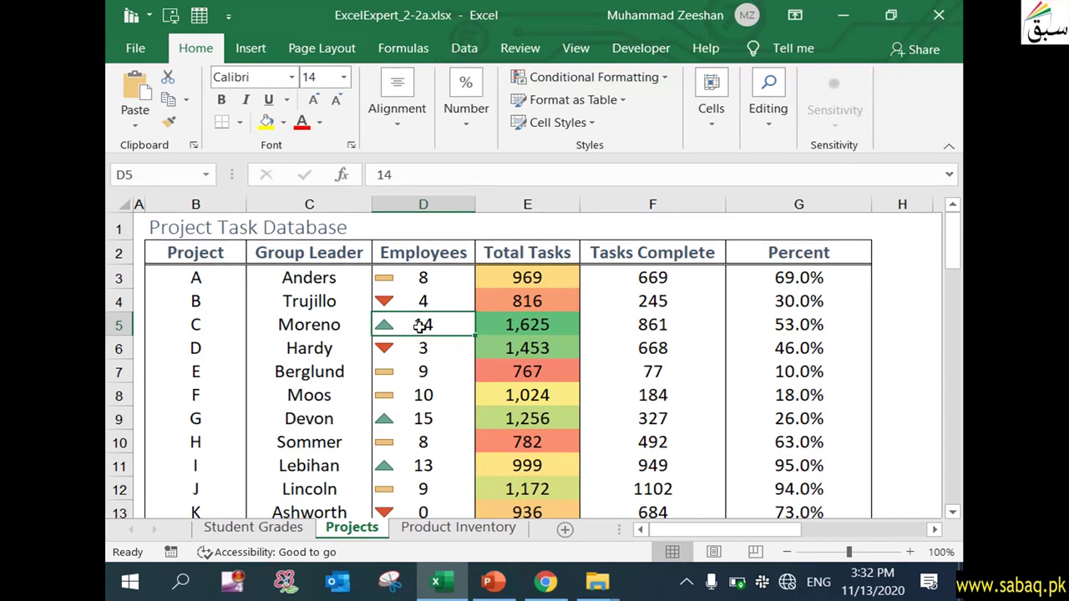
click(422, 302)
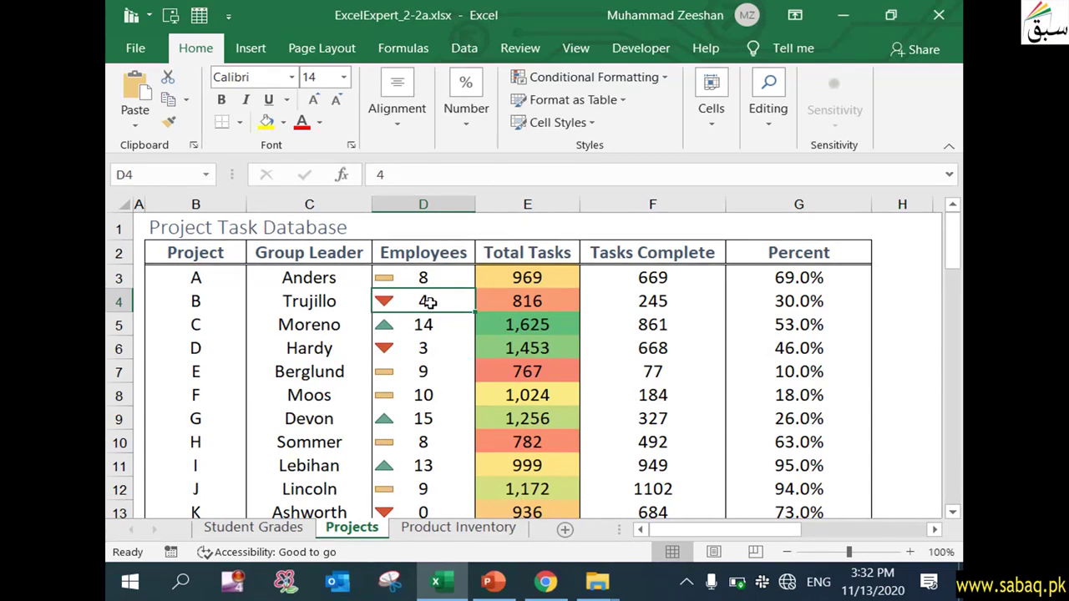
click(428, 279)
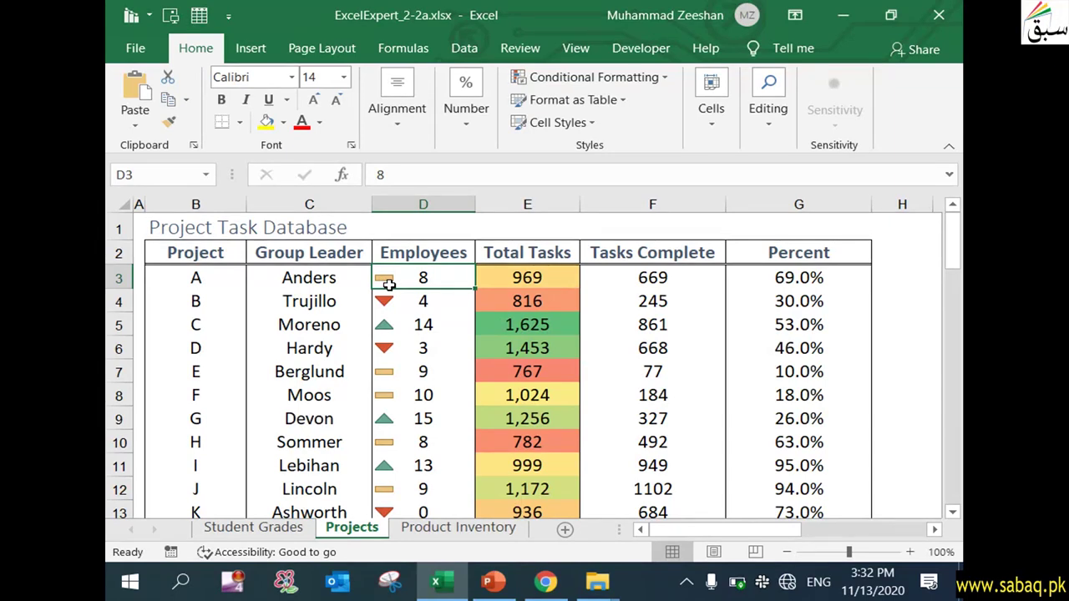
click(662, 80)
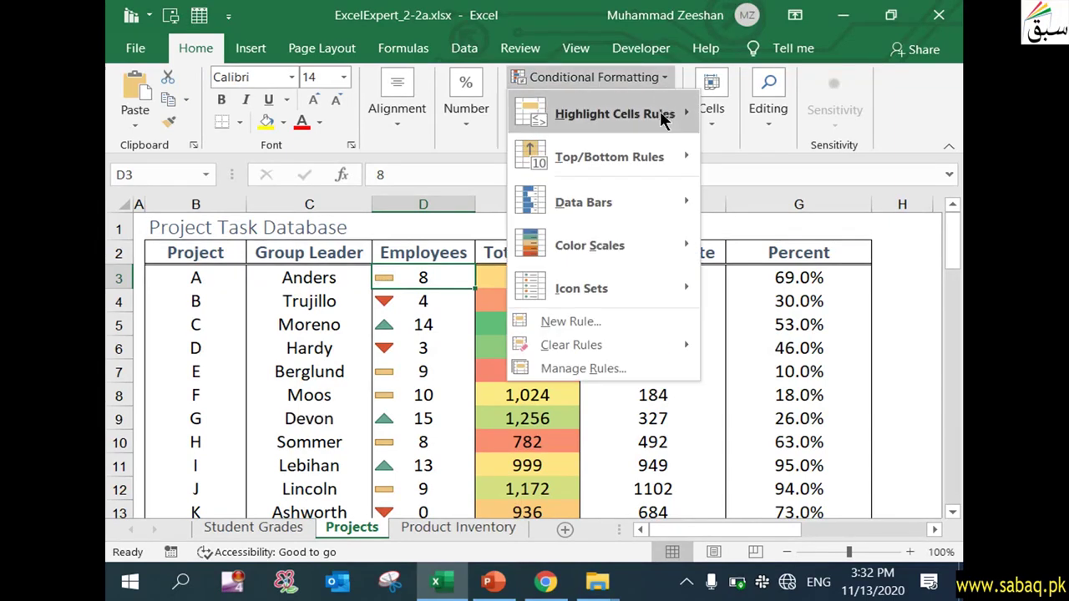
mouse_move(623, 160)
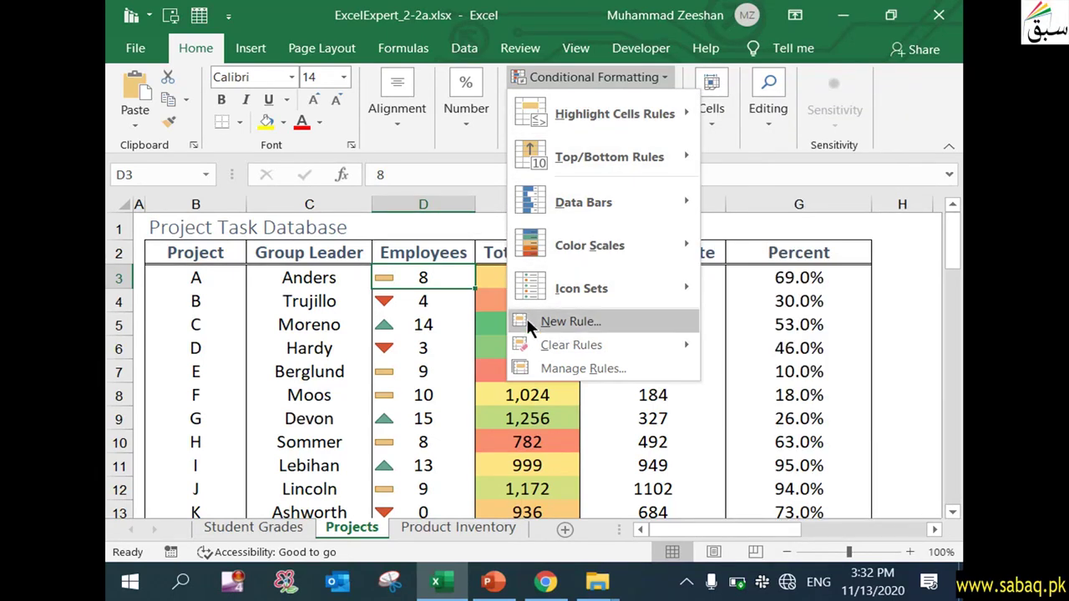
Step: Switch to the Student Grades sheet and start a New Rule, then cancel it
click(262, 526)
click(262, 526)
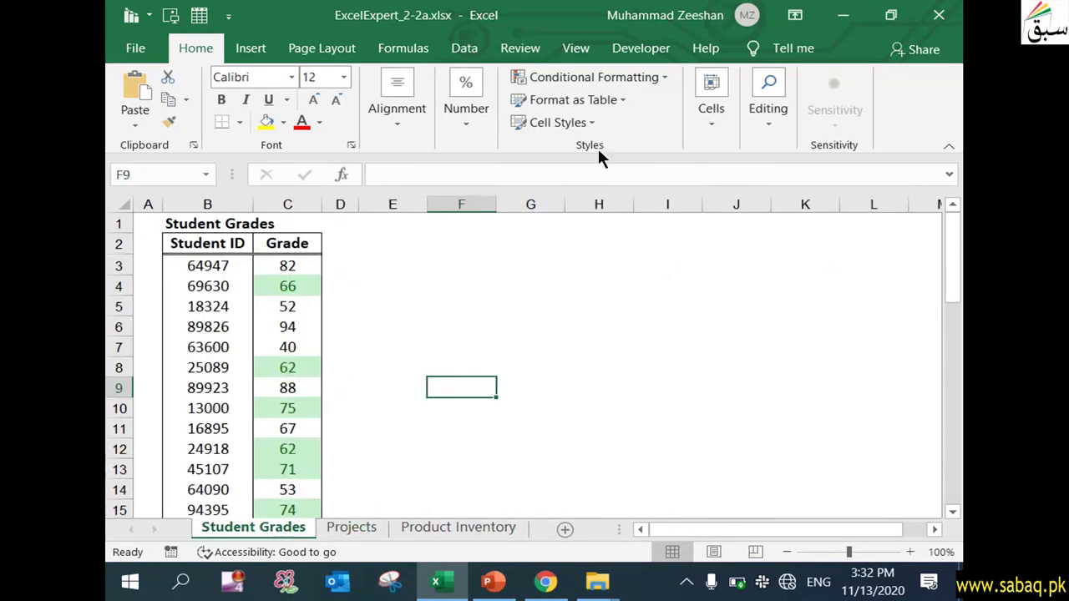
click(669, 74)
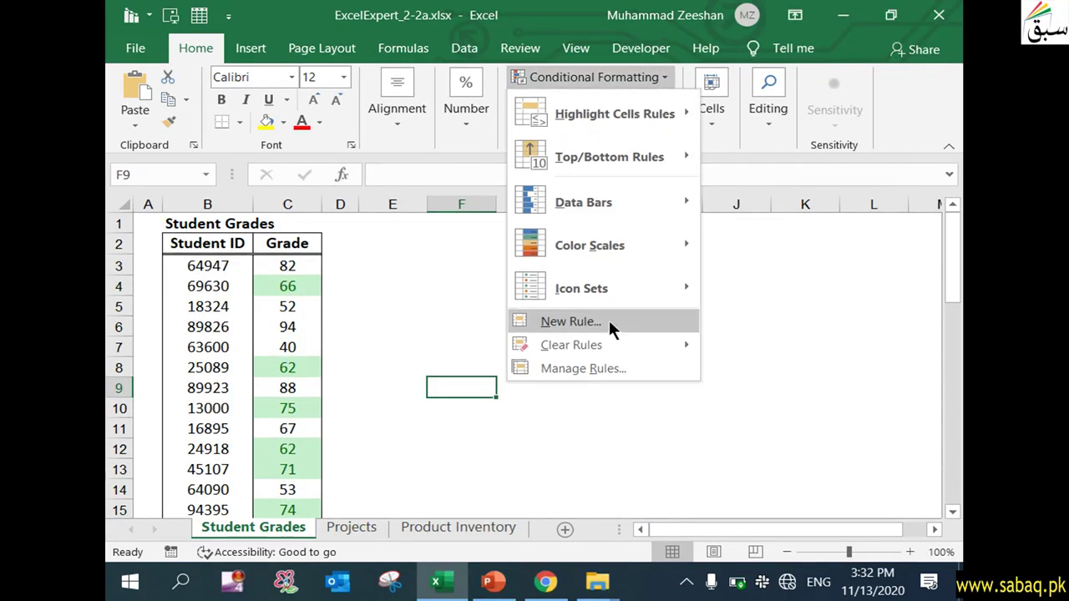
click(609, 323)
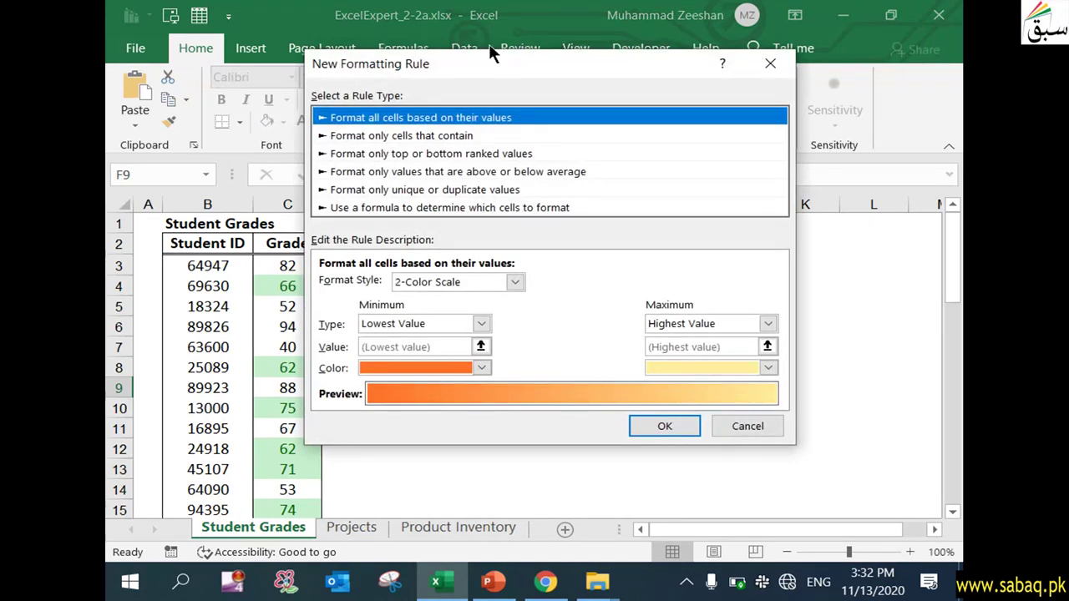
drag(502, 60, 582, 39)
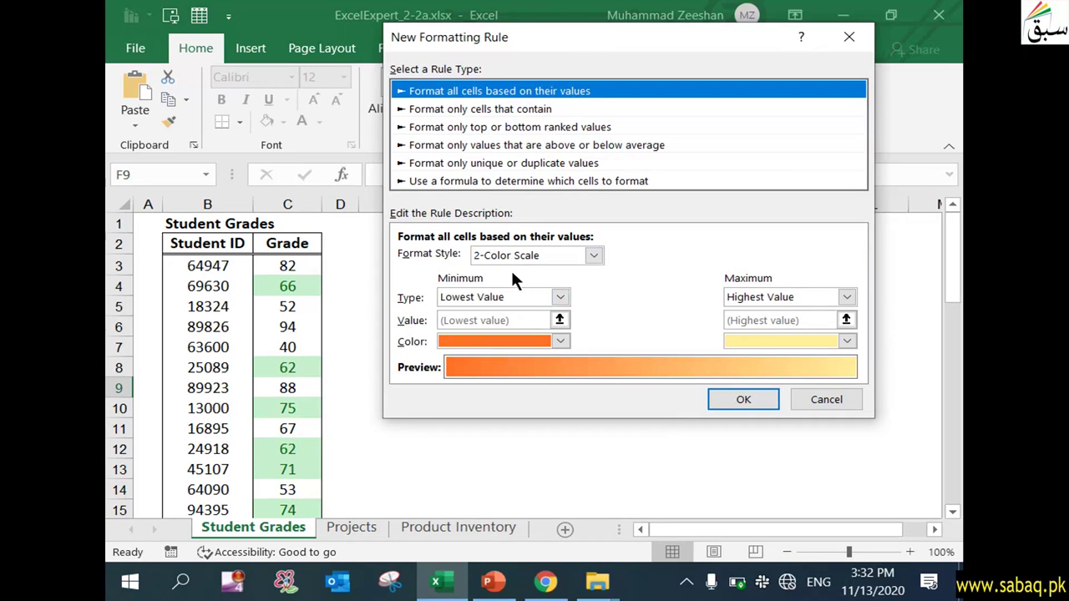
click(829, 400)
Step: For Grade column C, start a Format only unique or duplicate values rule targeting duplicates and open Format
click(294, 202)
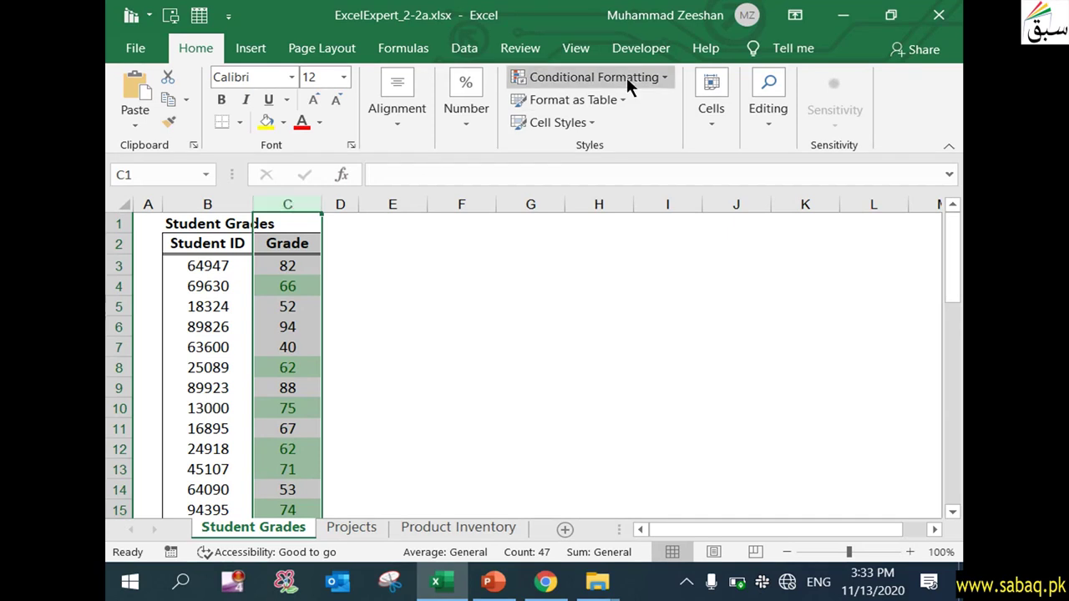
click(658, 75)
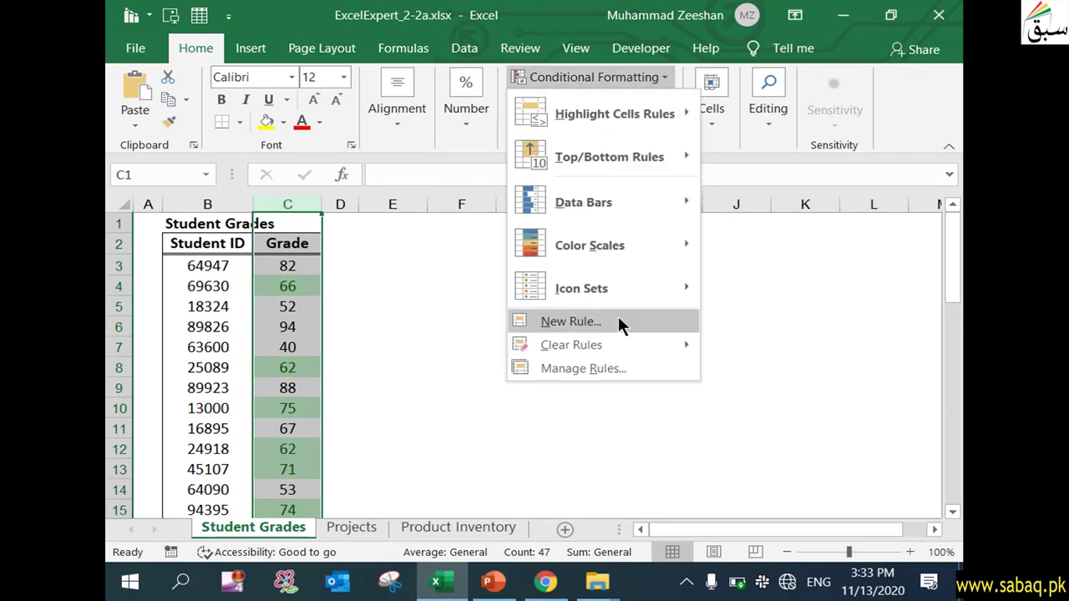
click(618, 318)
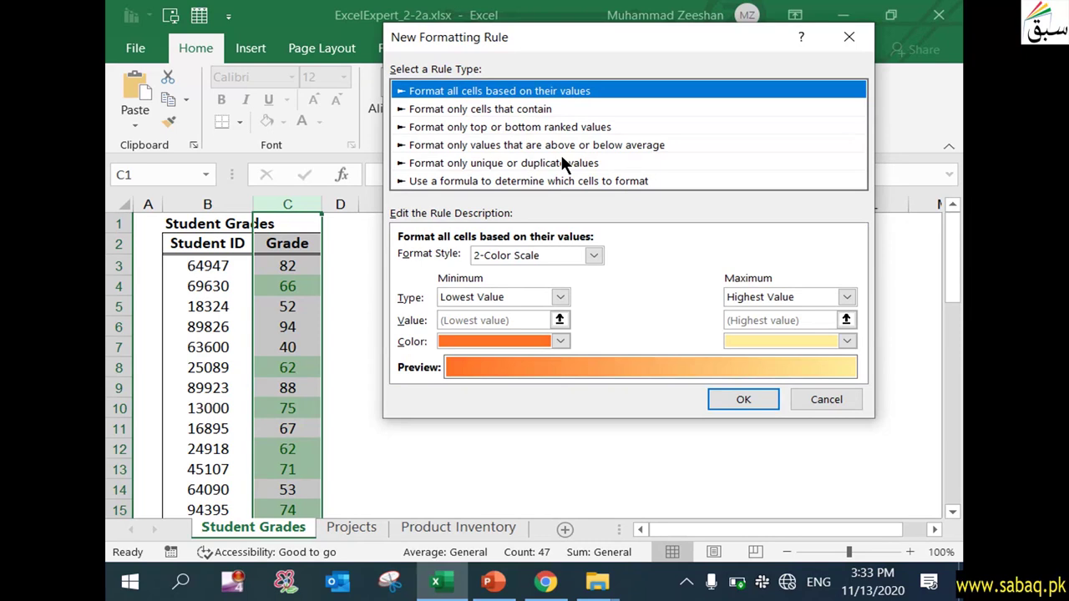
click(561, 158)
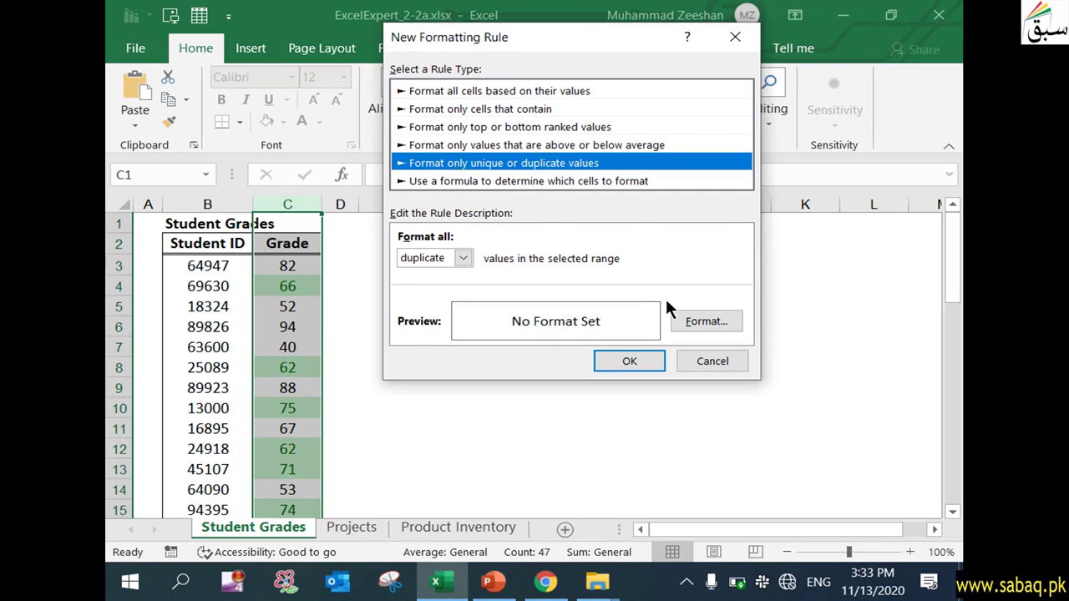
click(463, 259)
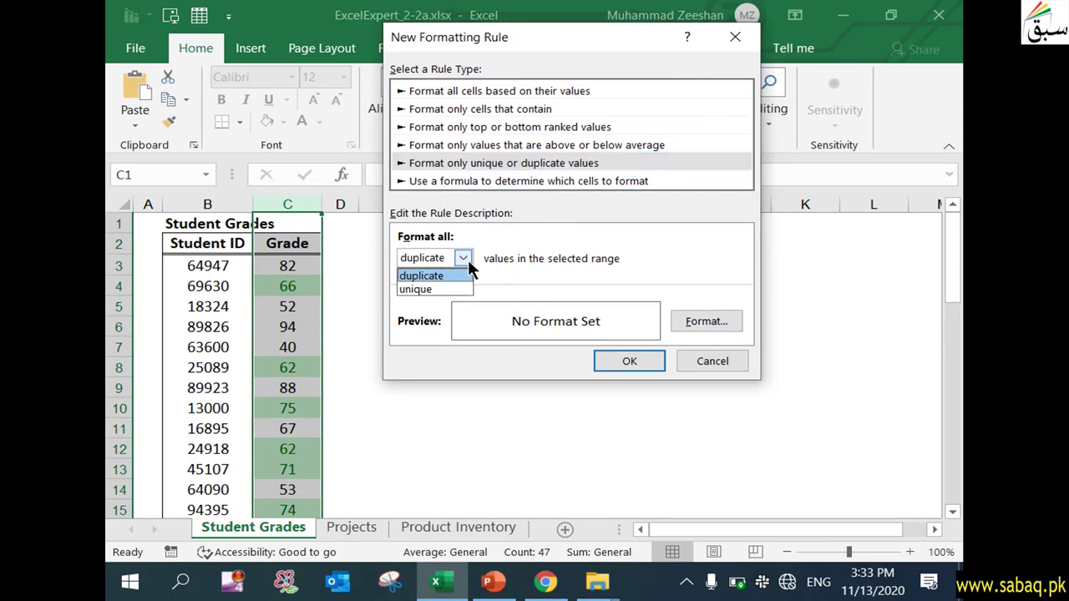
click(460, 274)
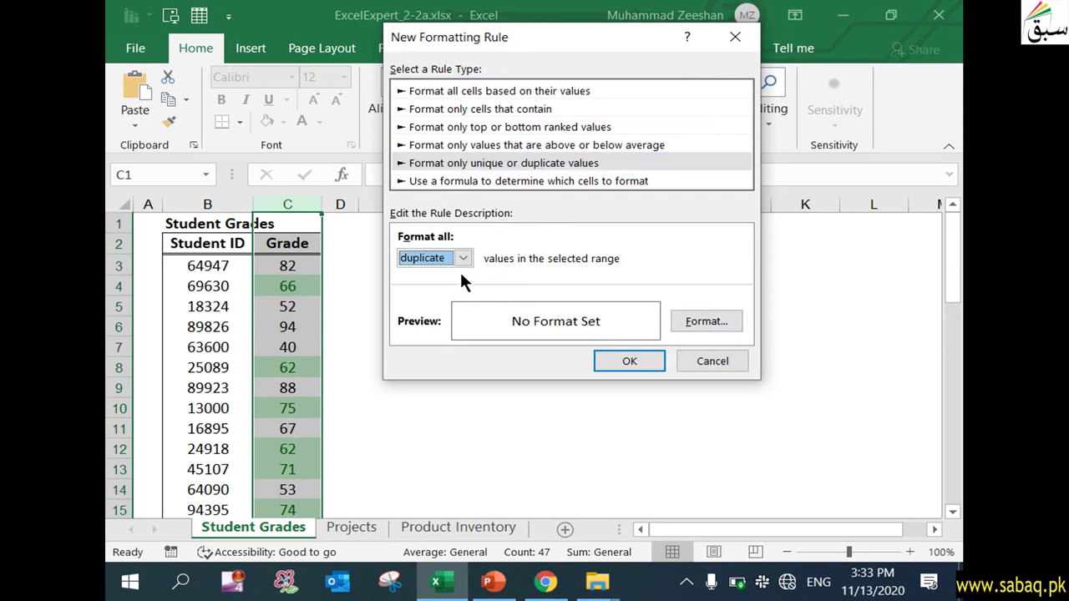
click(714, 323)
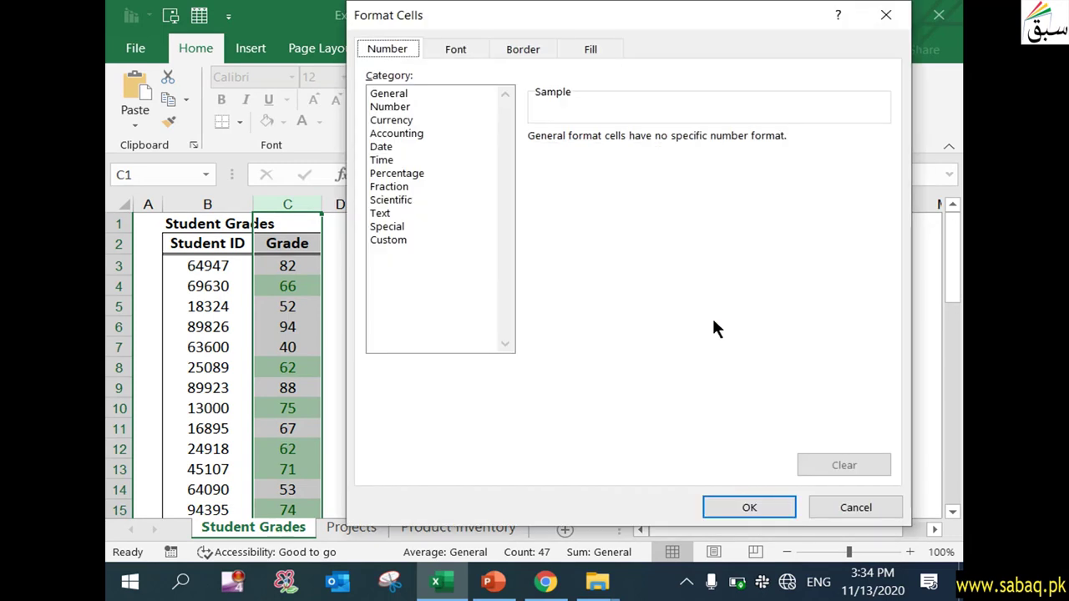
Step: Give the rule's format a yellow background fill with a grey pattern colour
drag(587, 24, 641, 27)
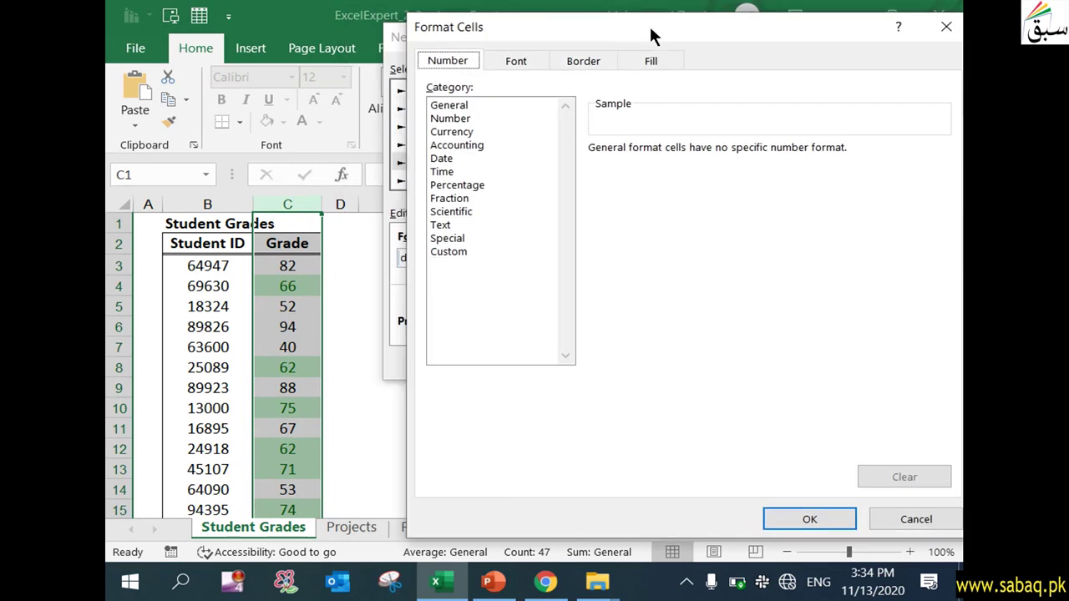
click(589, 51)
click(527, 54)
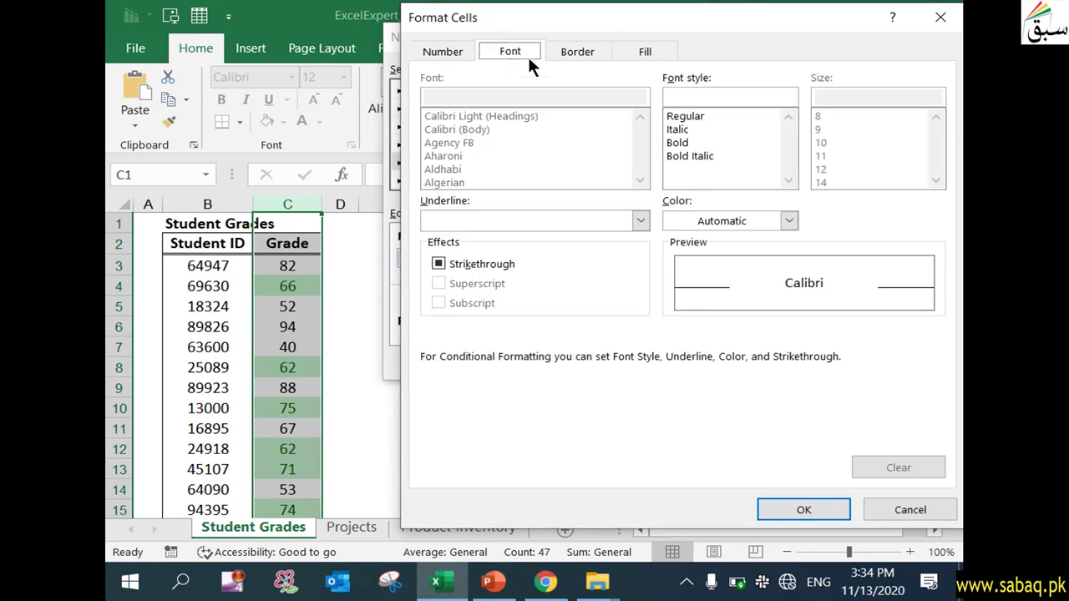
click(650, 51)
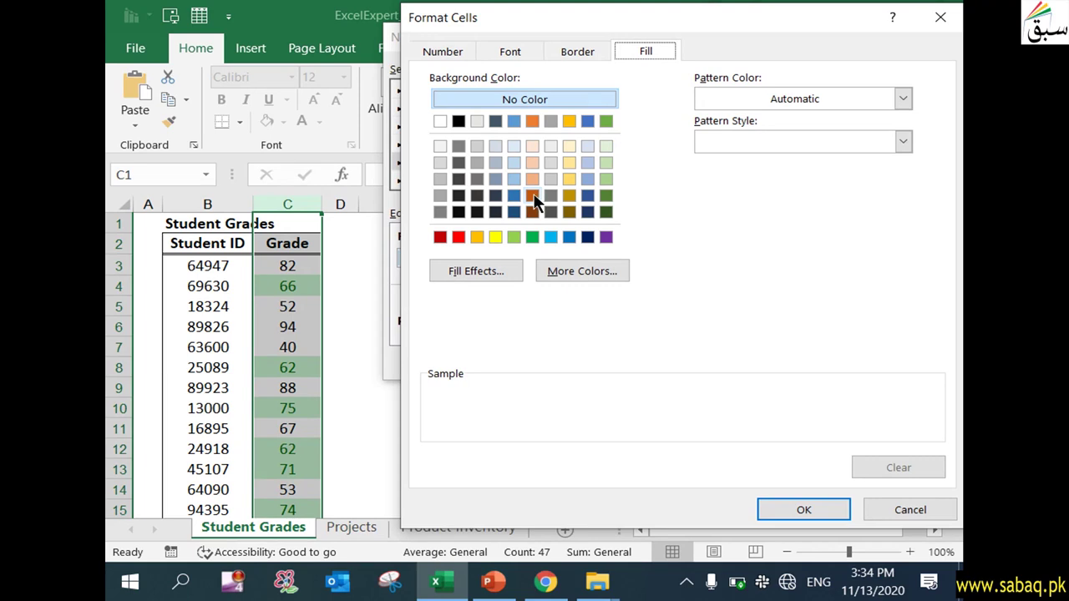
click(495, 237)
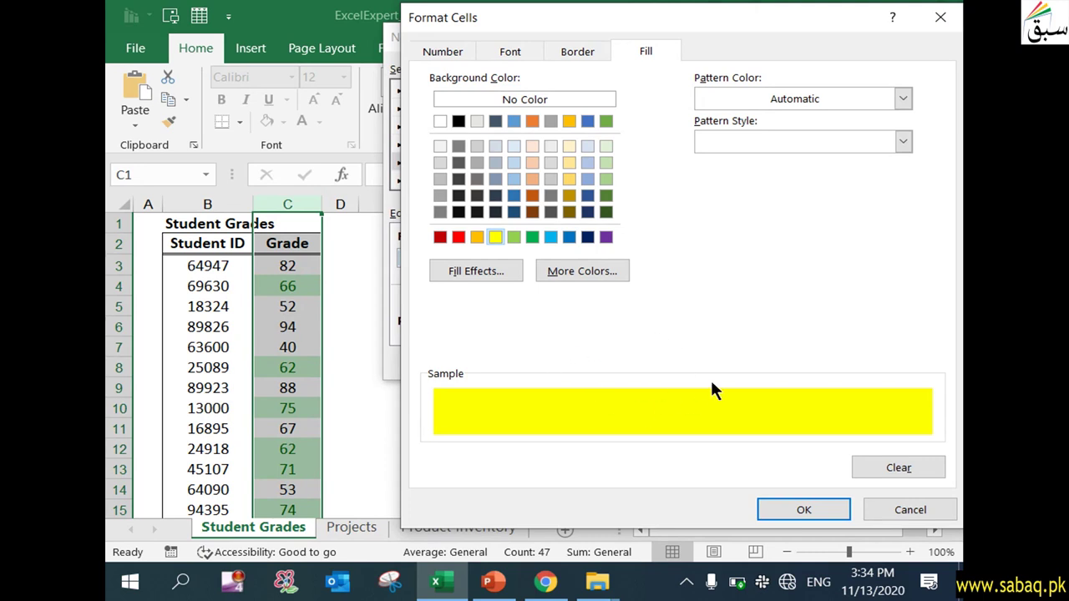
click(902, 99)
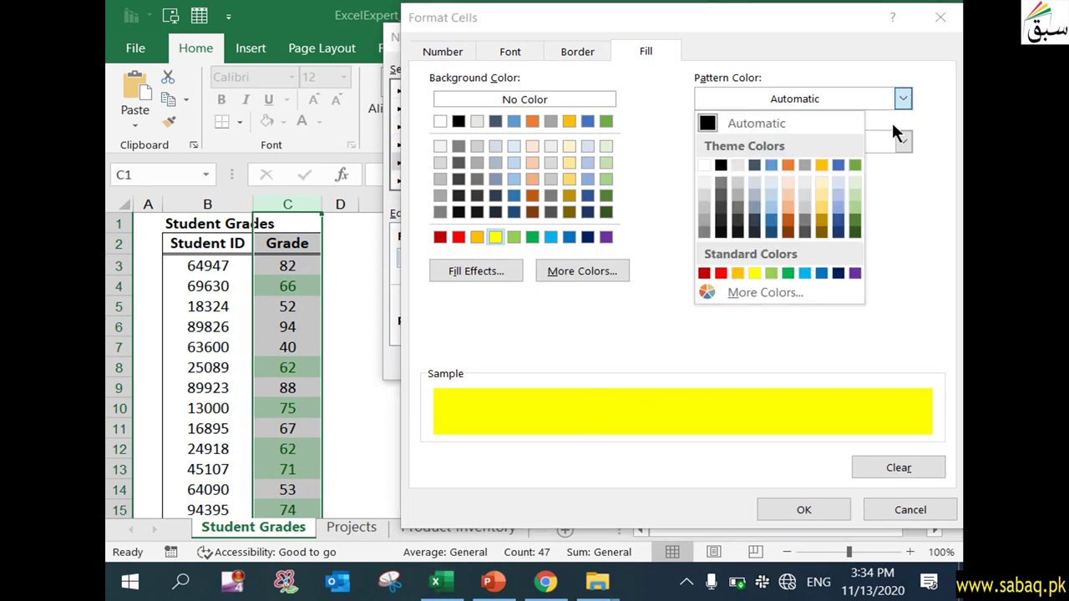
click(805, 205)
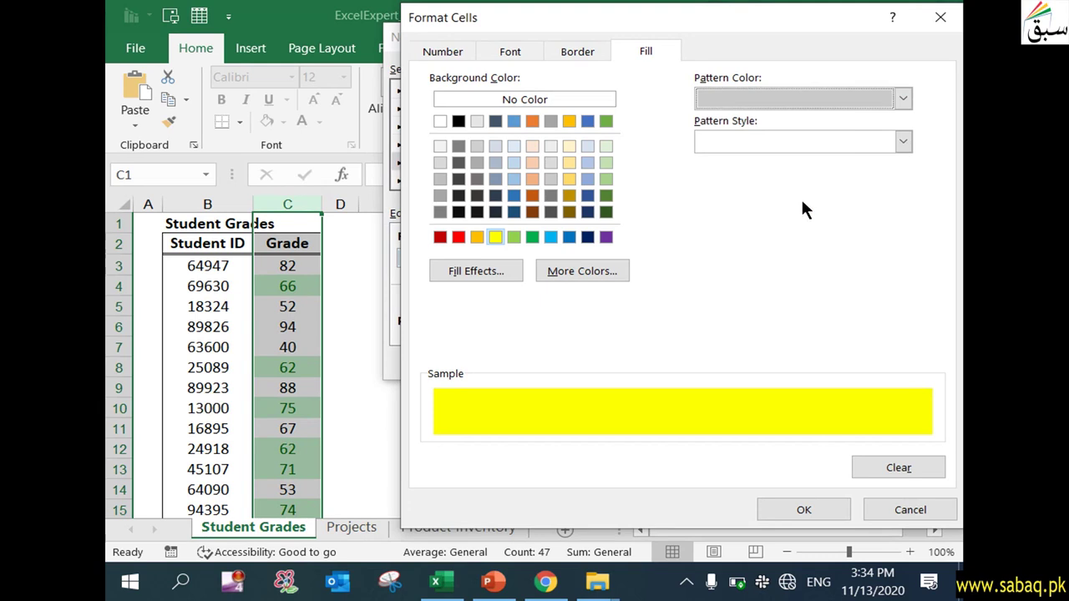
Step: Try border line styles, leaving none, and pick a blue-grey border colour
click(577, 52)
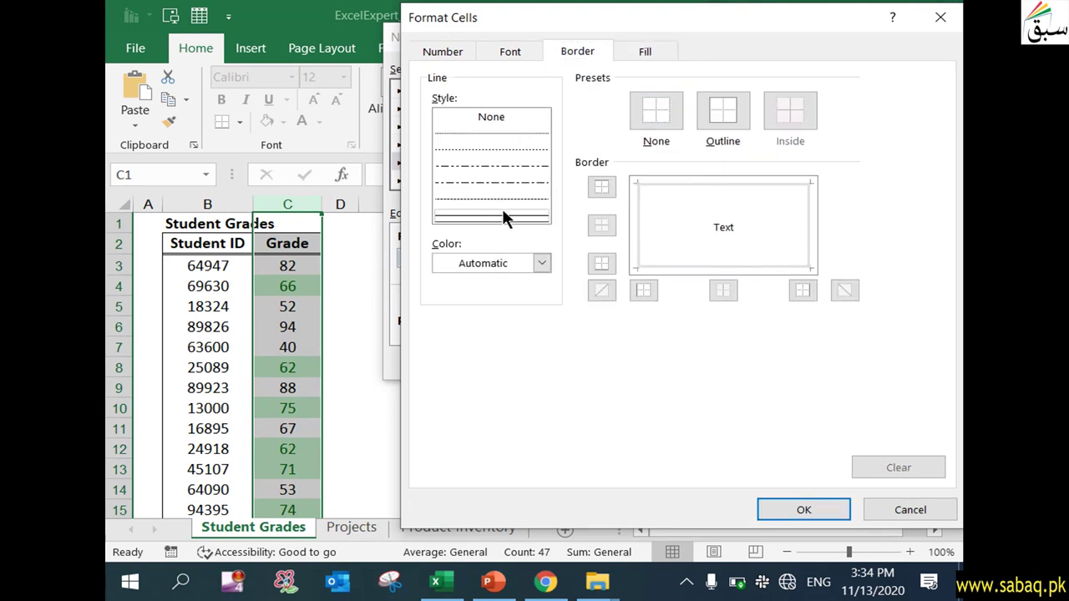
click(507, 165)
click(512, 134)
click(513, 119)
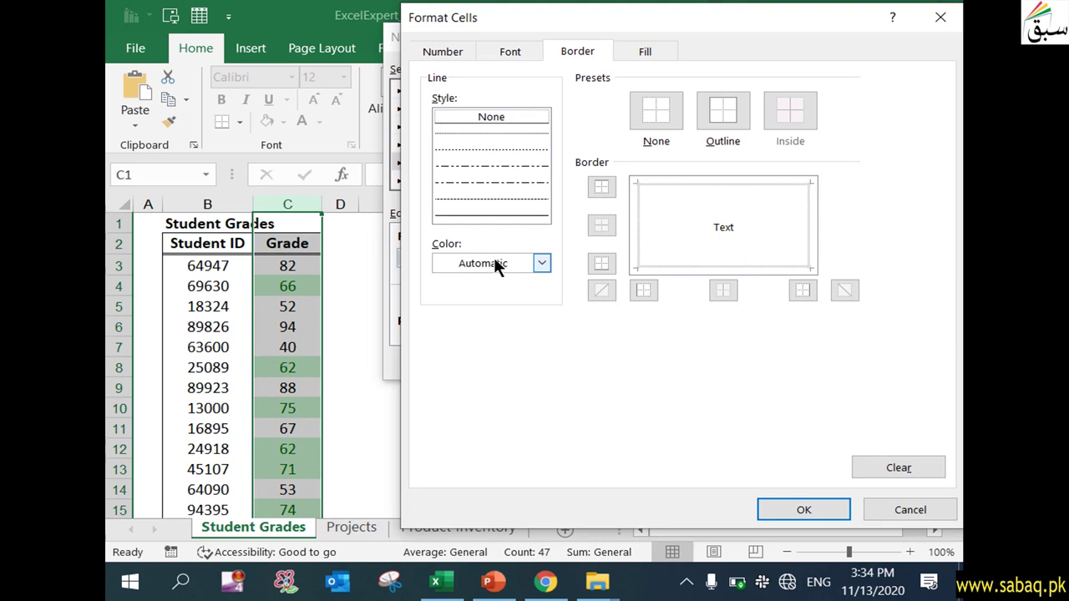
click(541, 263)
click(492, 328)
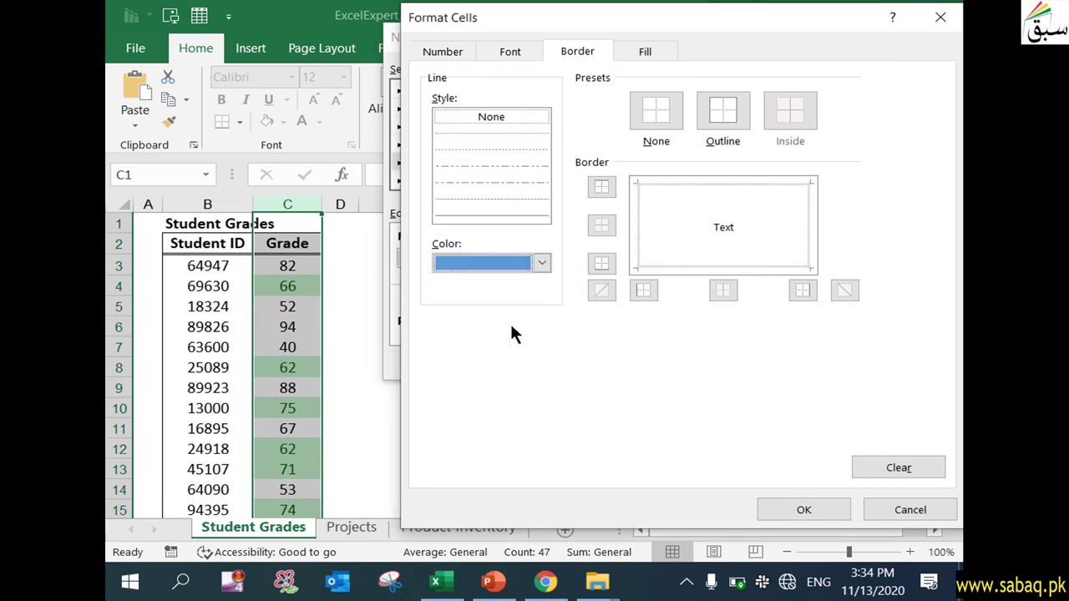
Step: Make the text bold and confirm the bold yellow format to create the duplicate-values rule
click(534, 57)
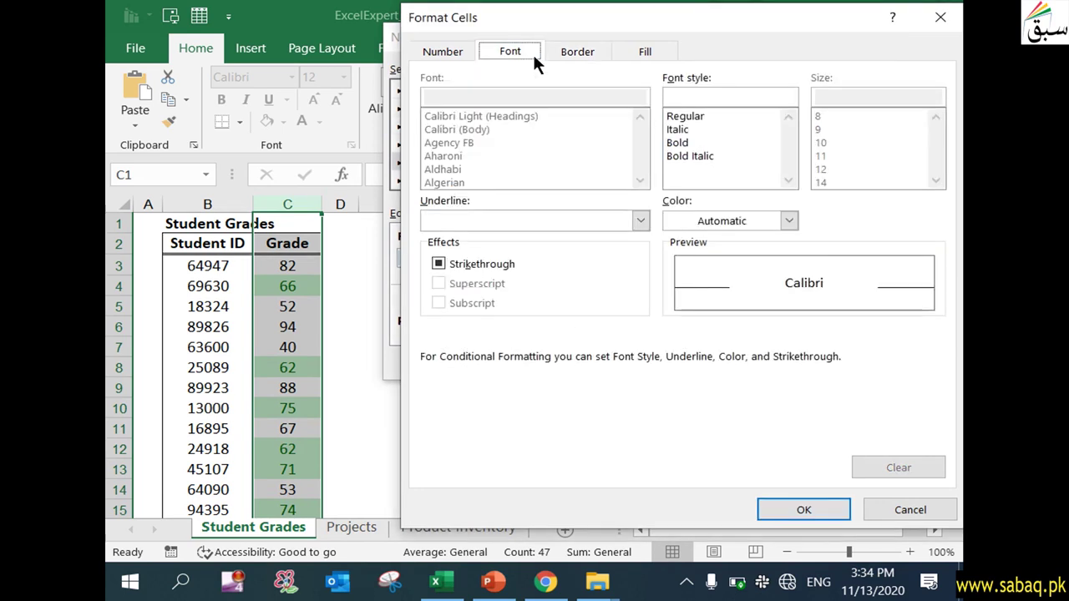
click(681, 144)
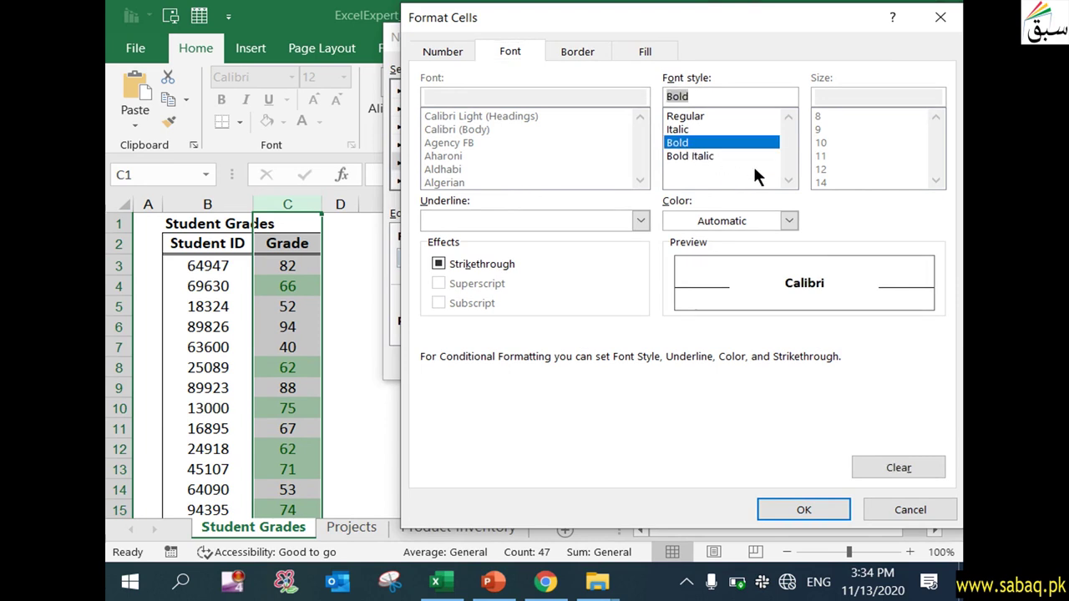
click(664, 50)
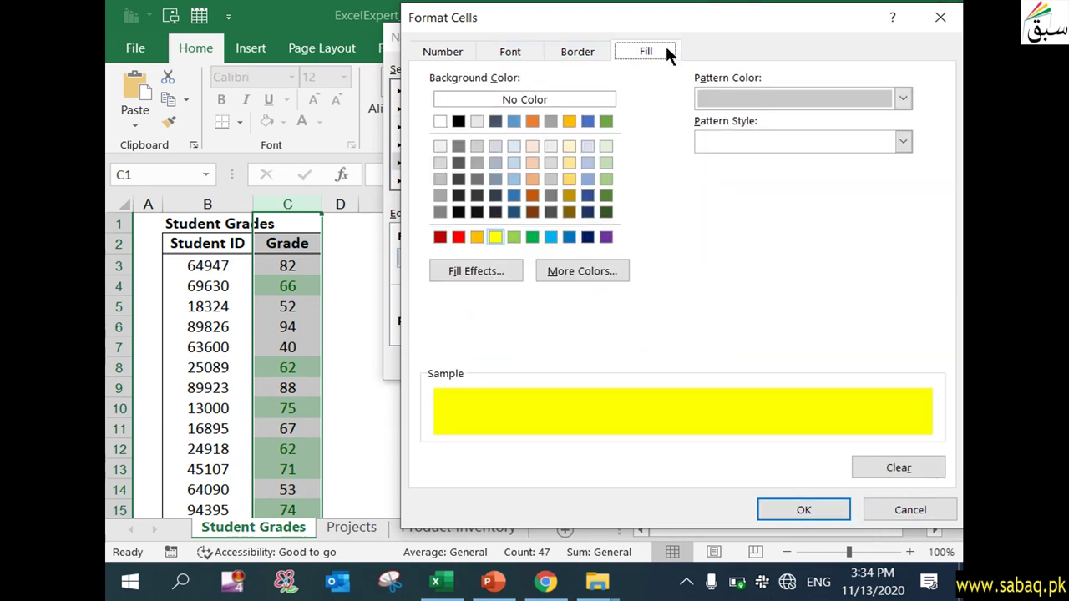
click(804, 509)
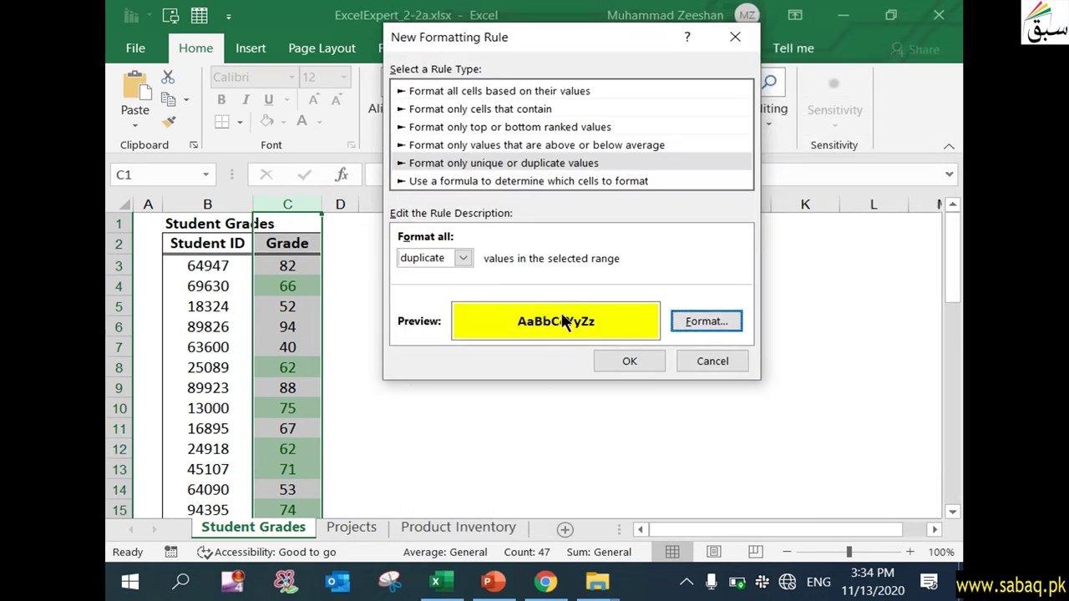
click(632, 360)
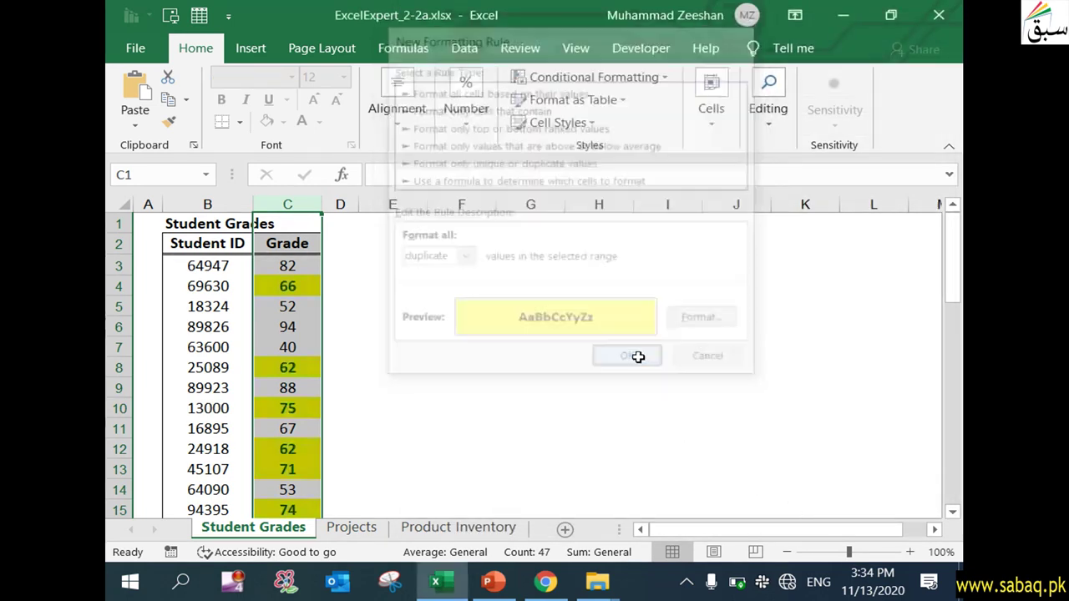
Step: Check the bold yellow highlight on duplicate grade 66 in C4 and the rows below
click(302, 338)
click(293, 285)
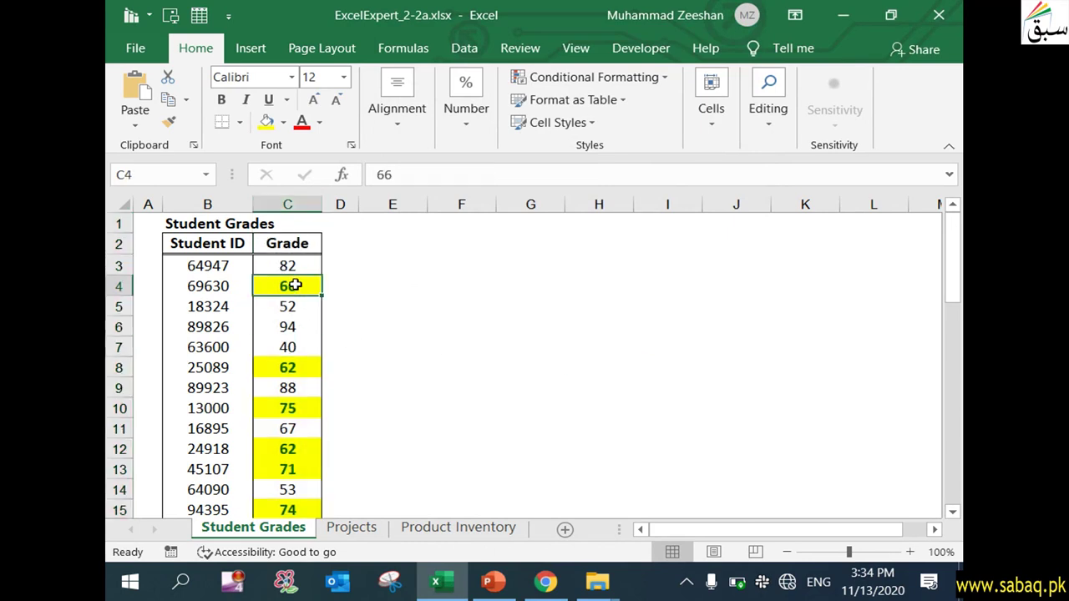
scroll(292, 343, down, 2)
scroll(294, 345, up, 1)
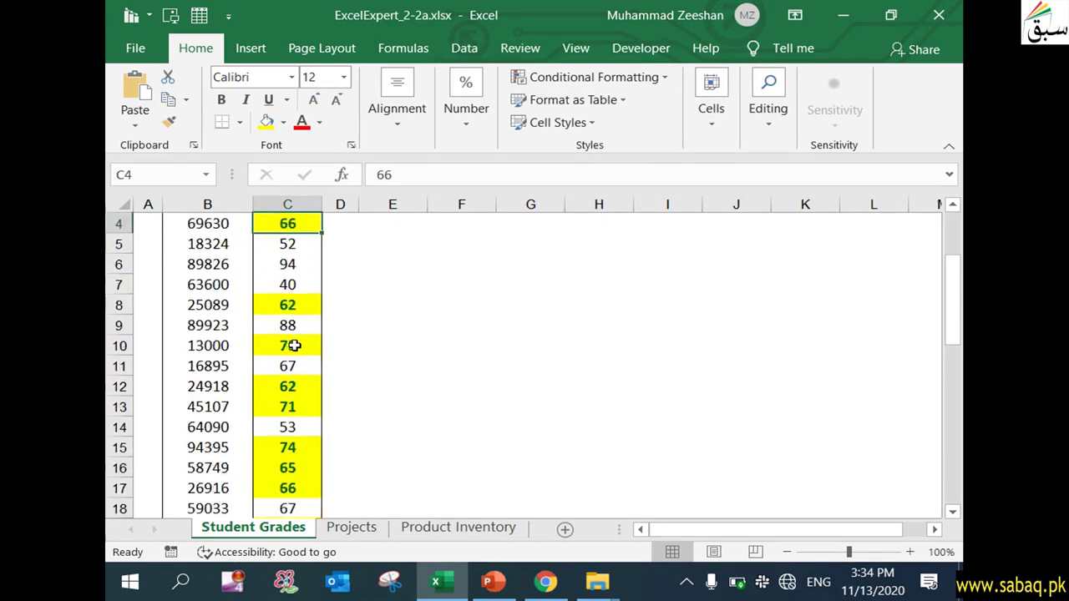
scroll(294, 345, up, 1)
click(641, 75)
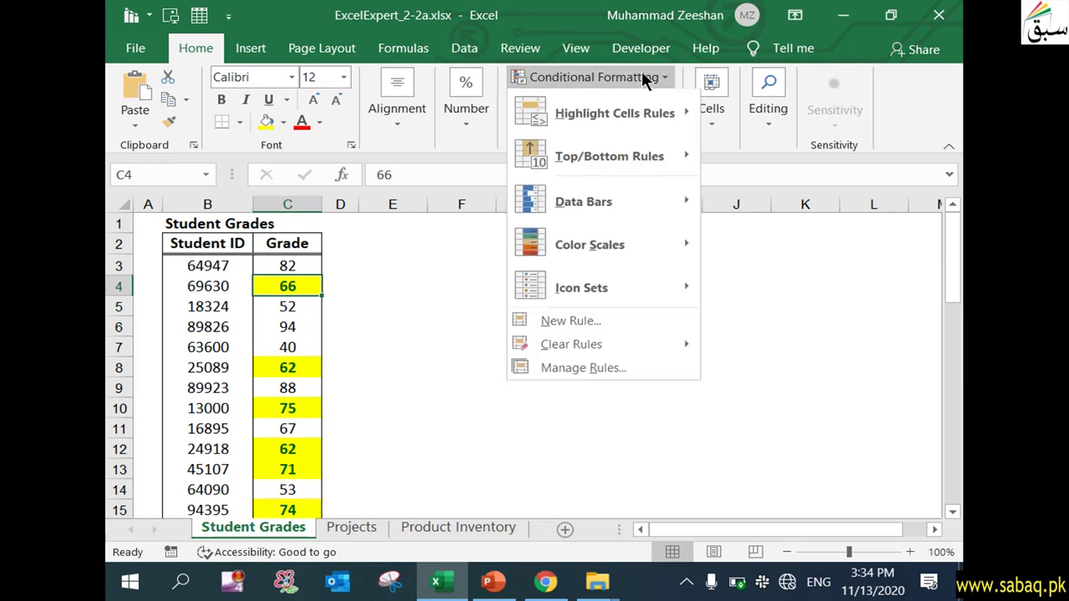
Step: Delete the yellow Duplicate Values rule in Manage Rules and clear the column selection
click(607, 370)
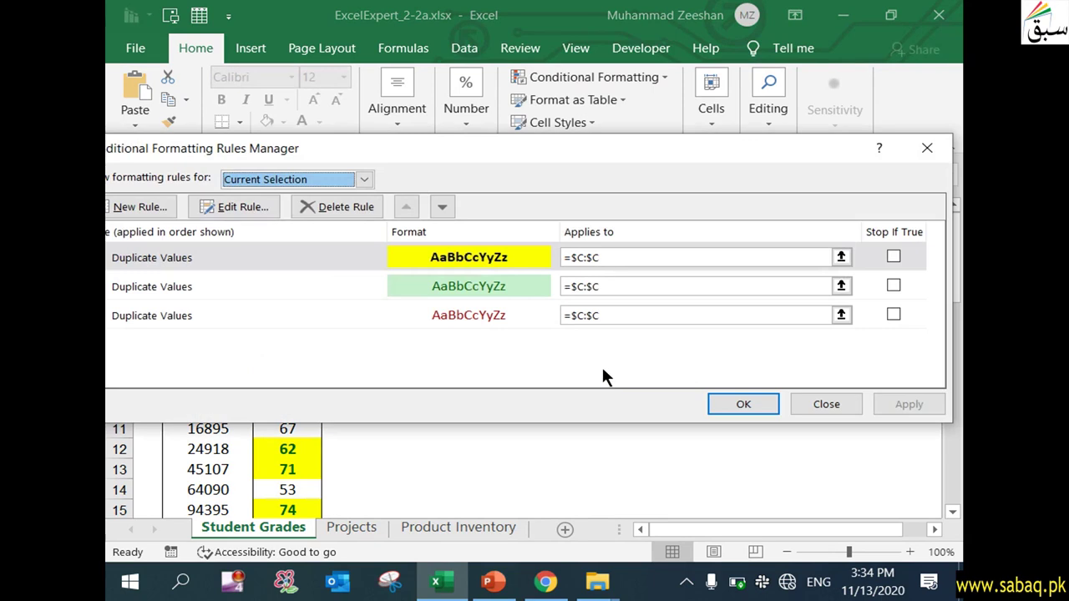
drag(481, 153, 514, 117)
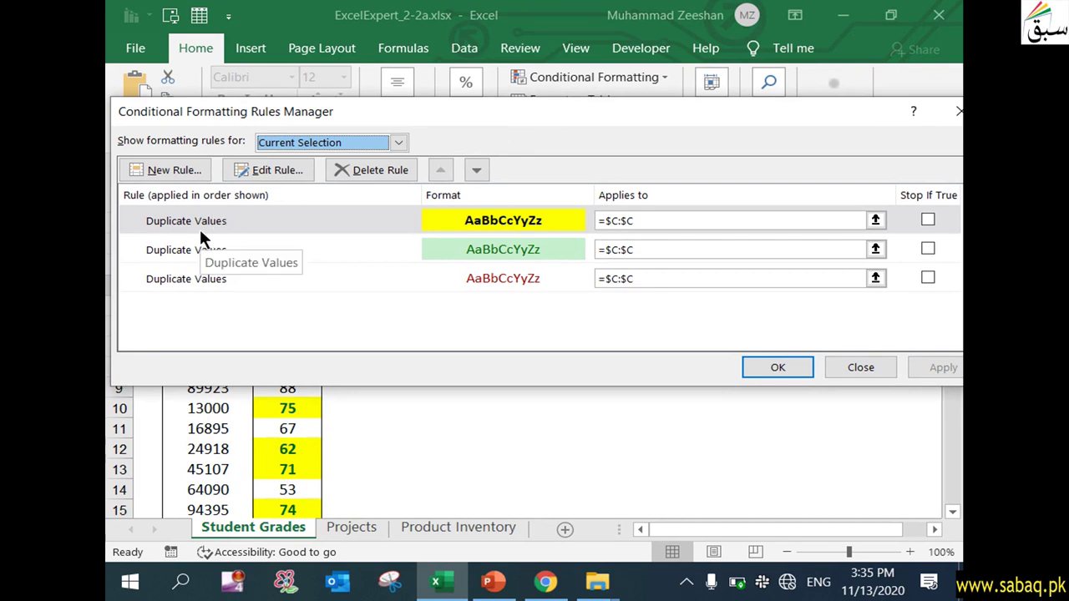
click(257, 218)
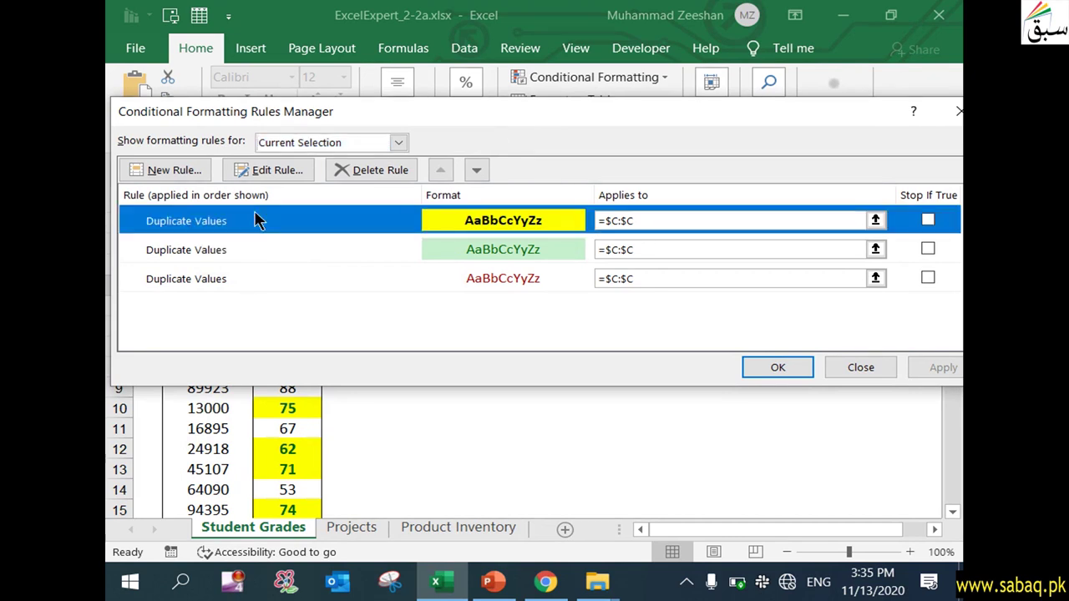
click(370, 172)
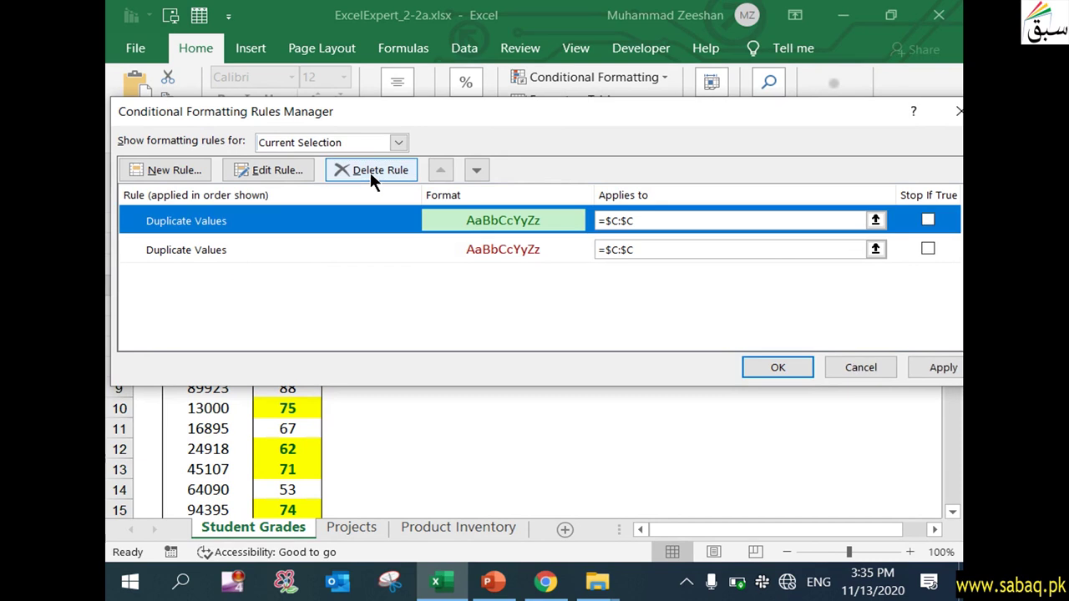
click(776, 364)
click(772, 364)
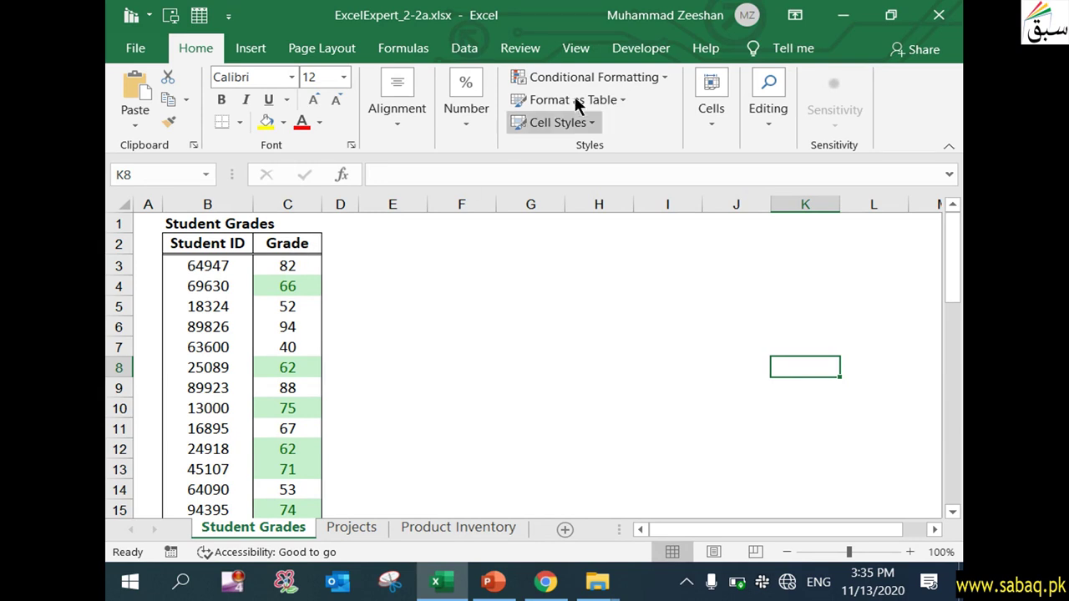
click(666, 75)
click(619, 369)
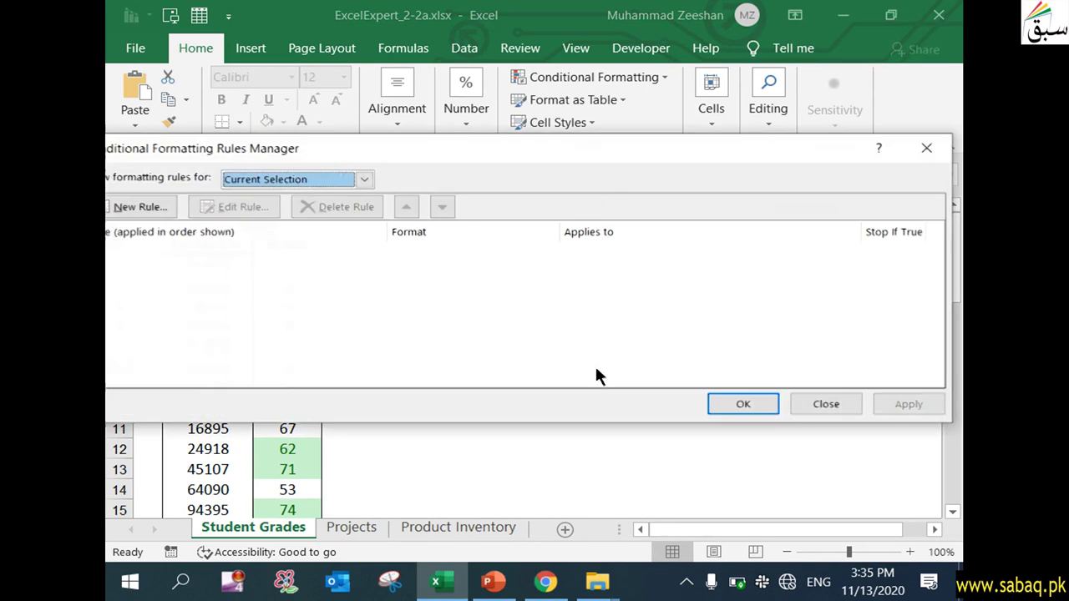
drag(404, 146, 476, 133)
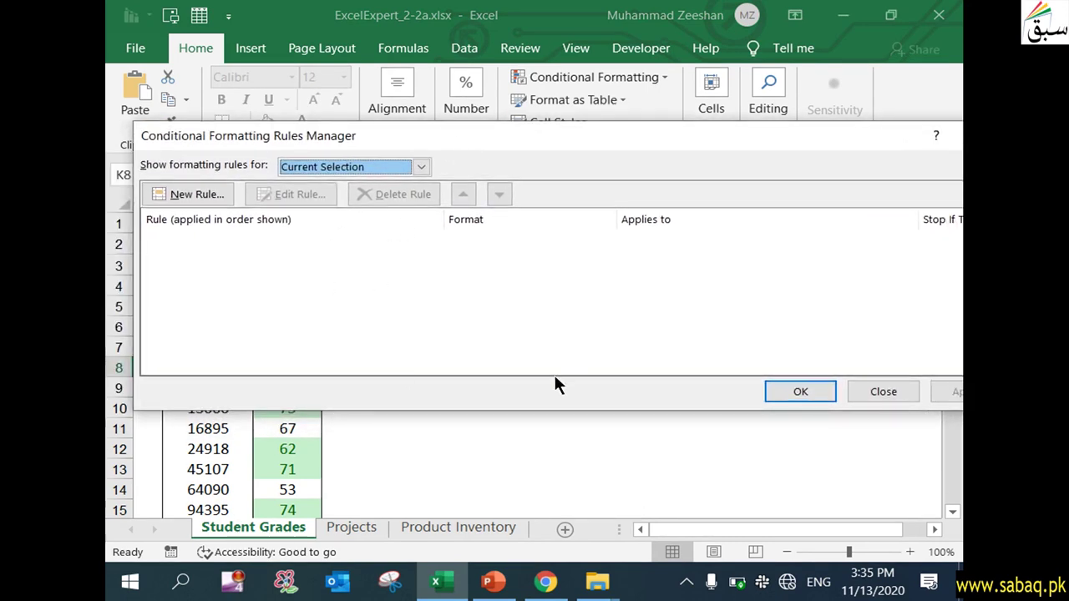
click(422, 167)
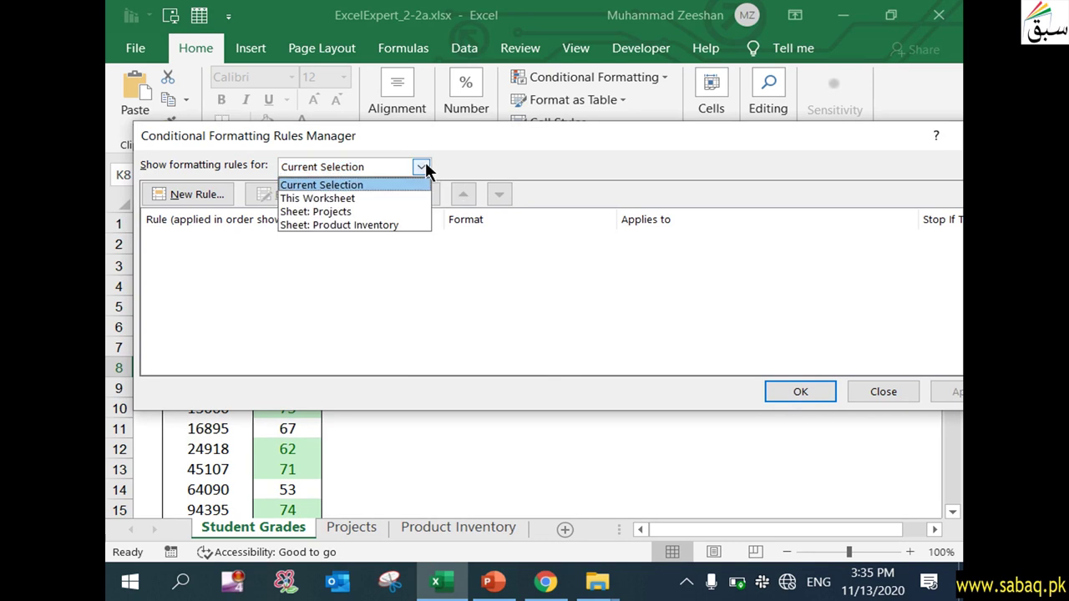
click(387, 197)
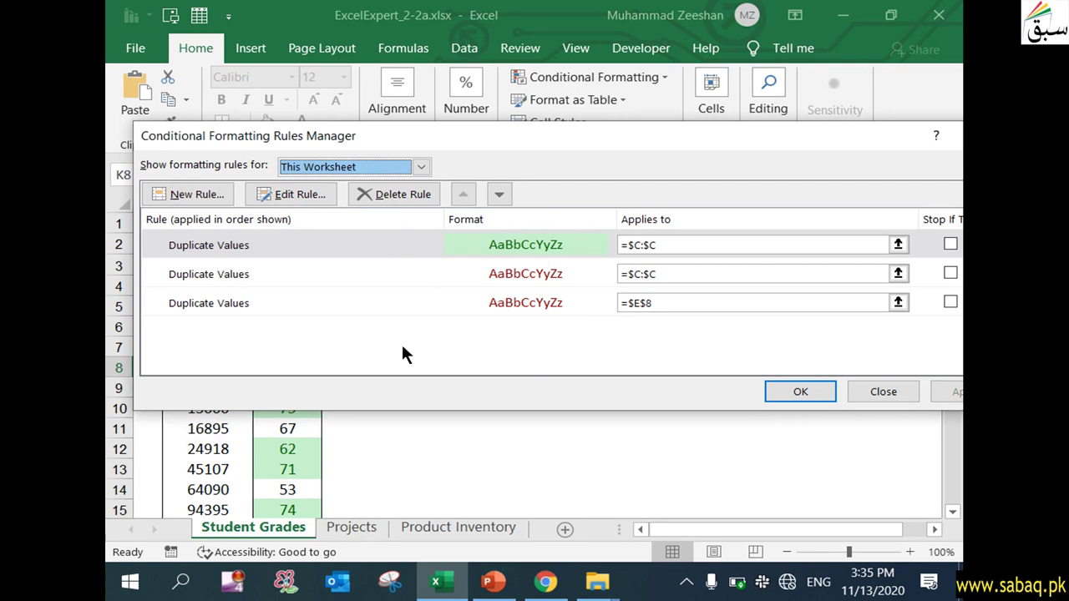
click(425, 158)
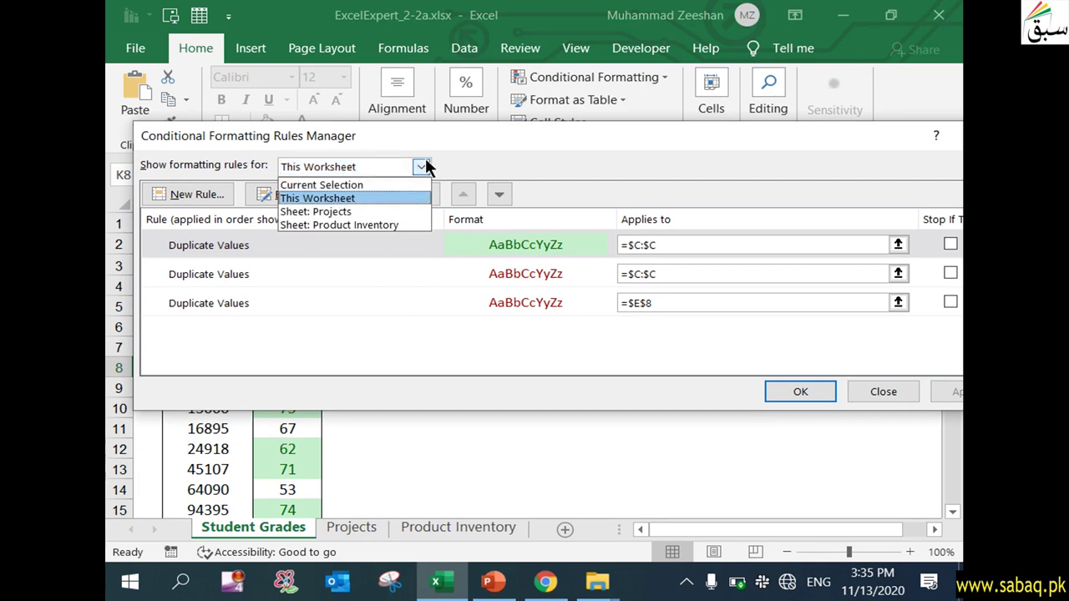
click(780, 389)
click(781, 391)
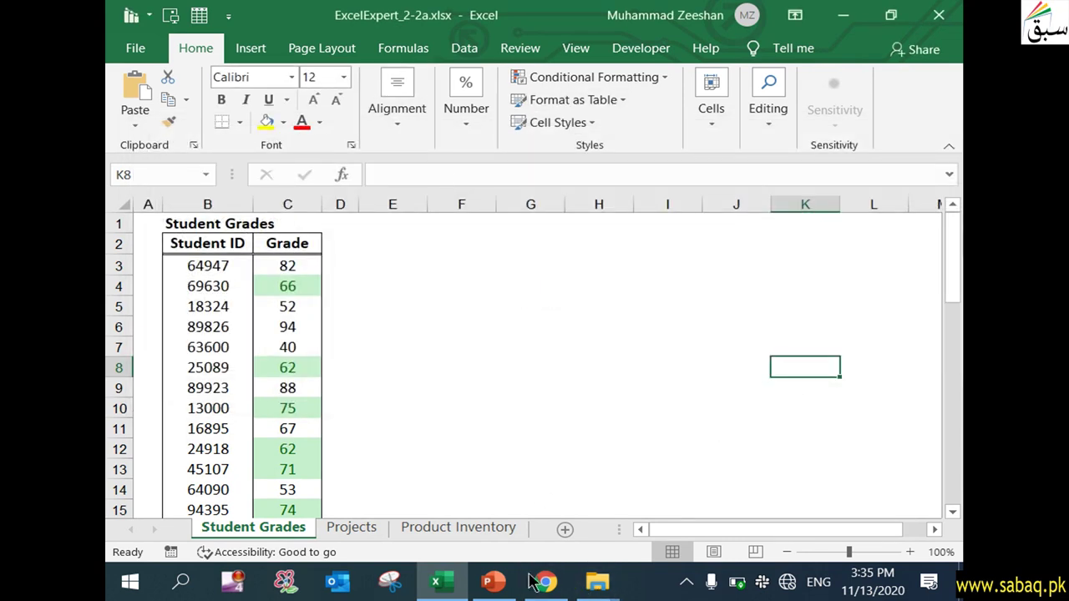
Step: Switch to PowerPoint, leave the slide show, and show slide 1 in Reading View
click(494, 582)
click(618, 436)
click(618, 436)
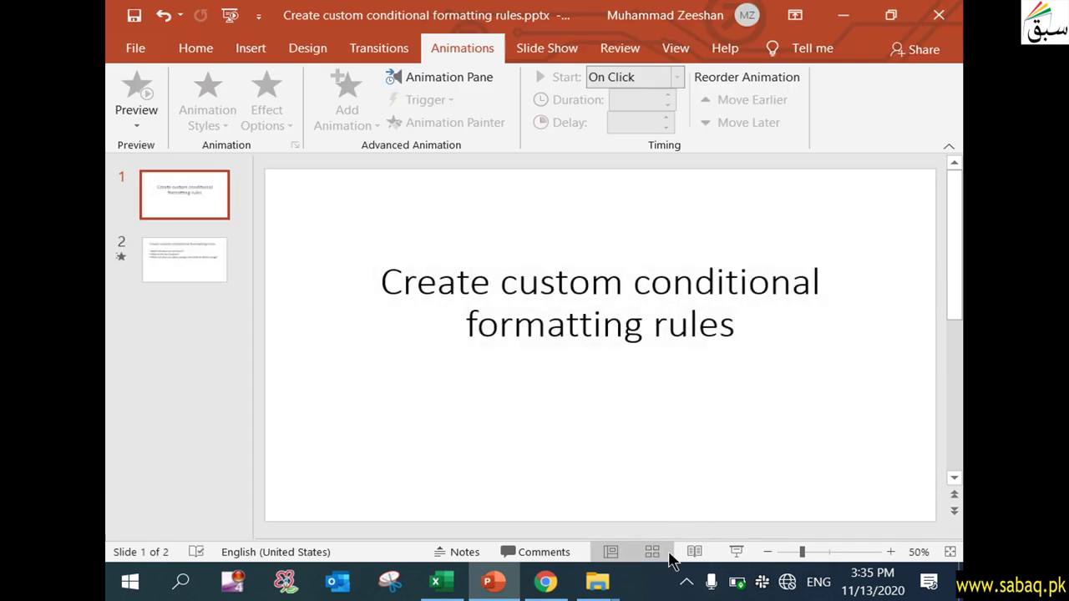
click(694, 551)
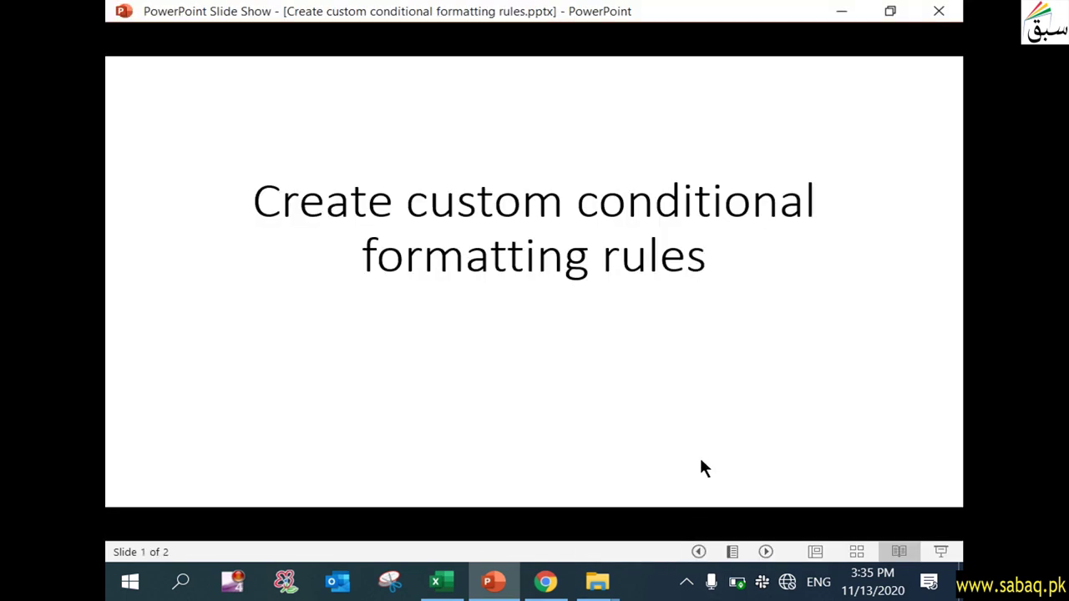